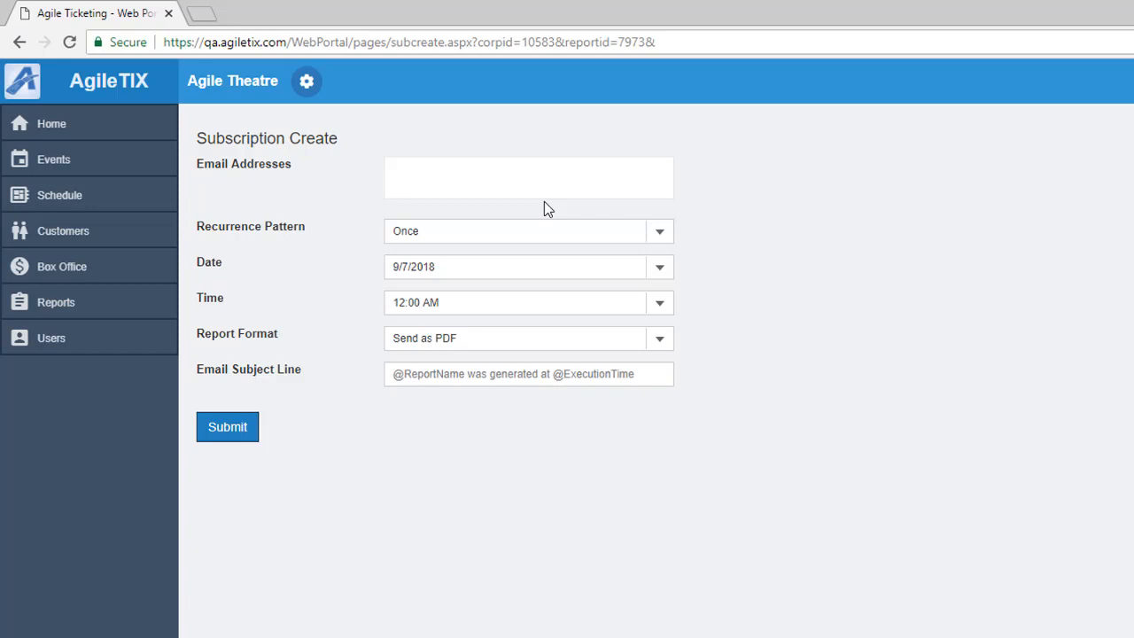
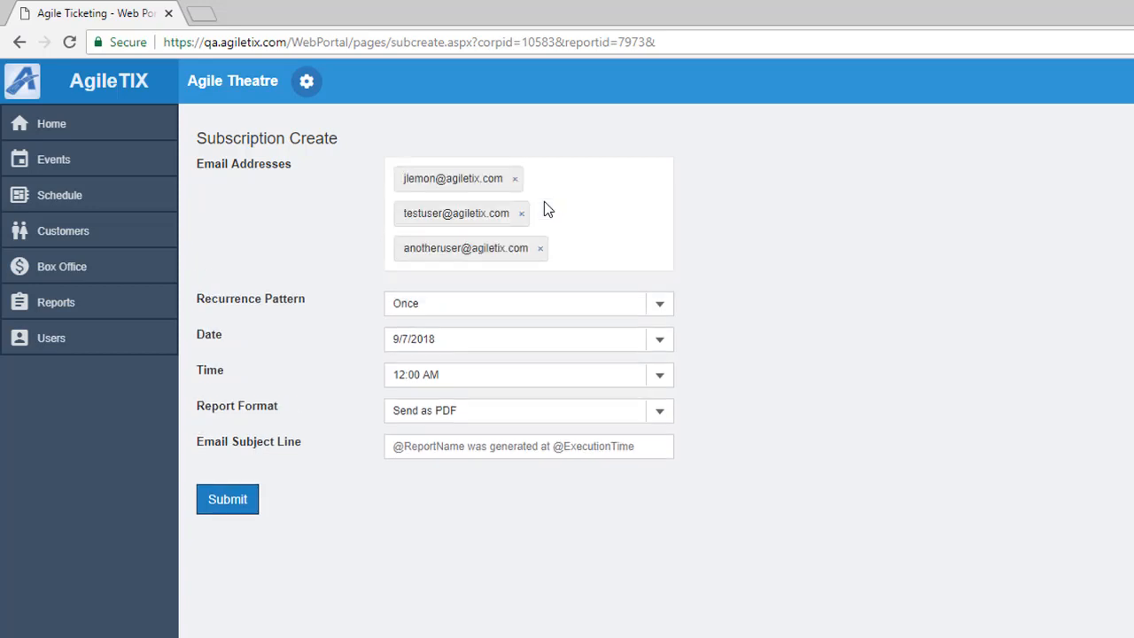
# Step: Address the subscription to three recipient e-mails, repeating weekly on Monday through Friday
pyautogui.click(659, 306)
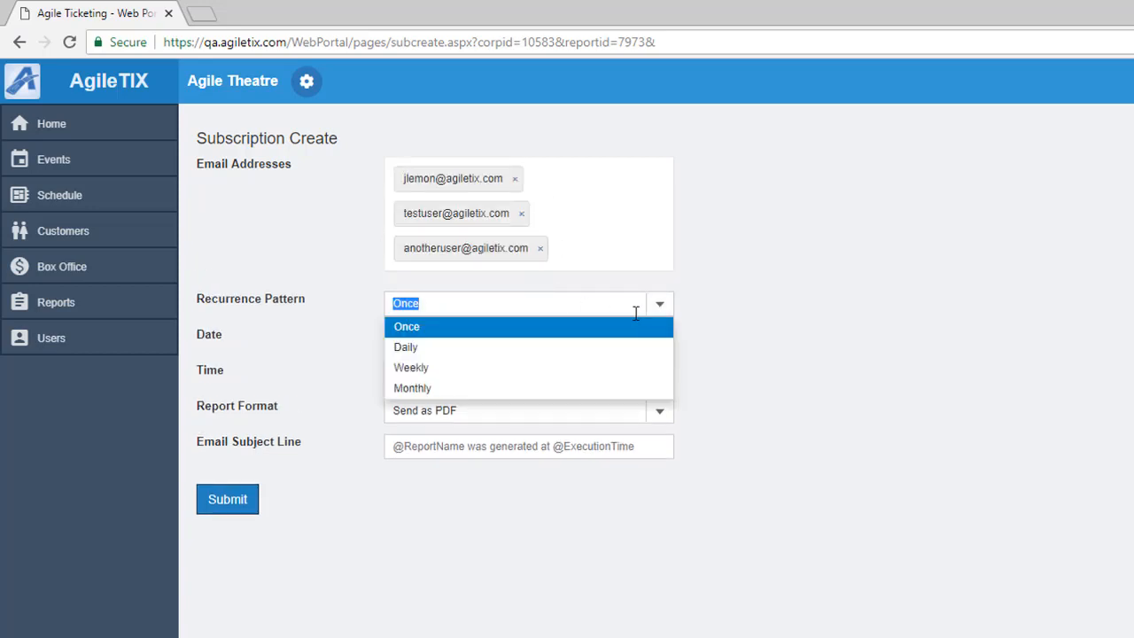
pyautogui.click(430, 375)
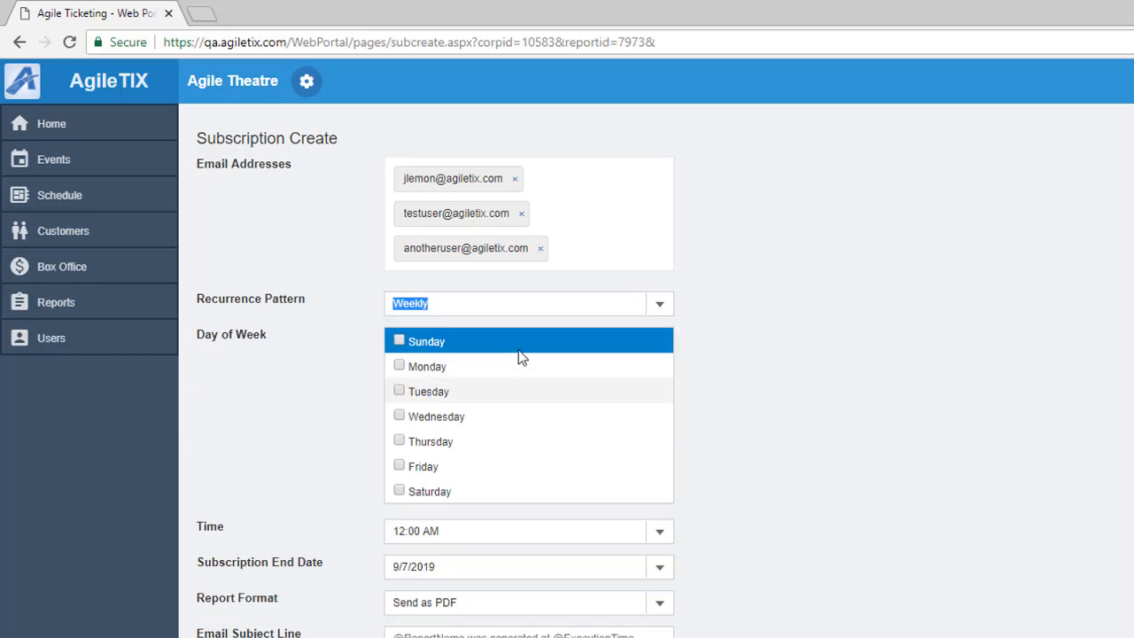
pyautogui.click(398, 366)
pyautogui.click(399, 391)
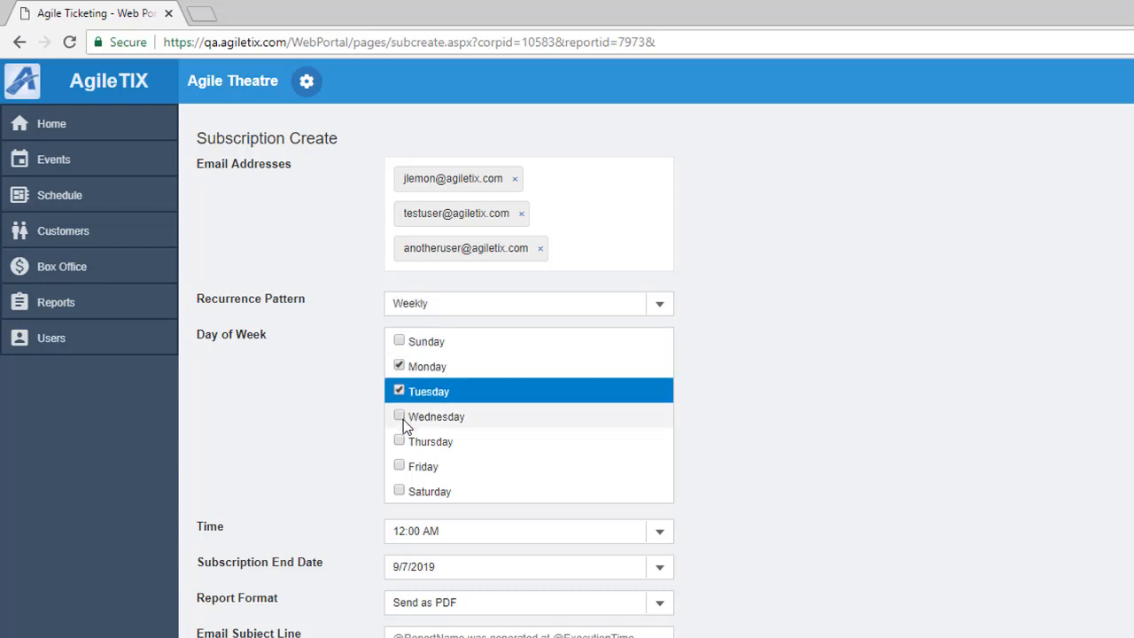
pyautogui.click(400, 417)
pyautogui.click(401, 441)
pyautogui.click(400, 466)
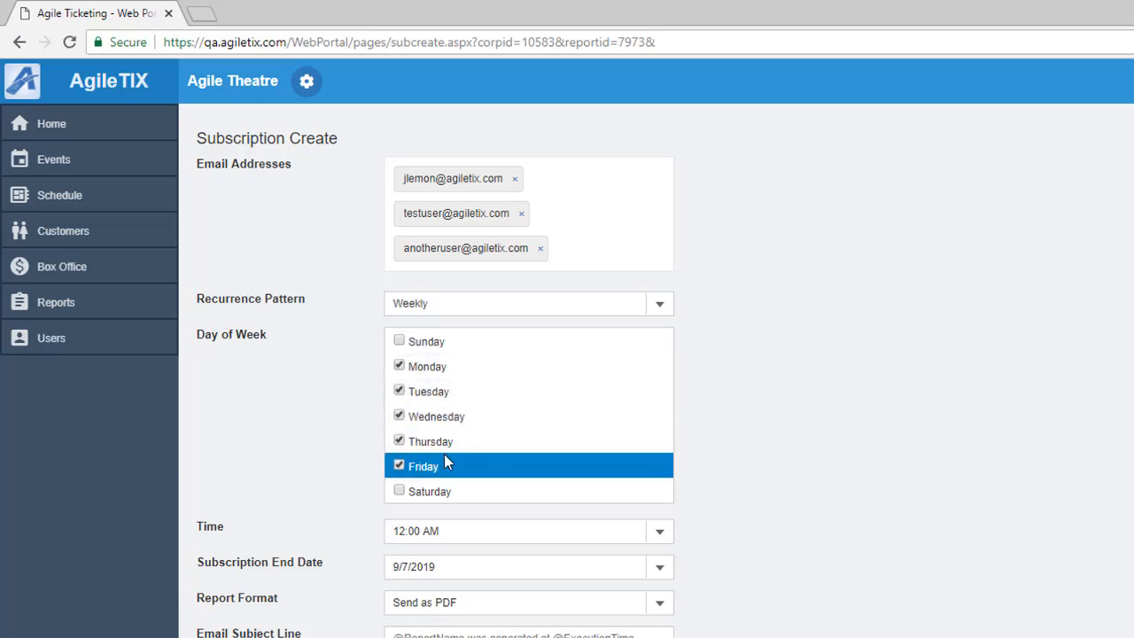
# Step: Set the delivery time to 2:00 PM and the end date to 12/31/2018
pyautogui.click(400, 531)
pyautogui.tripleClick(397, 522)
pyautogui.click(436, 531)
pyautogui.write('P')
pyautogui.click(661, 568)
pyautogui.tripleClick(613, 386)
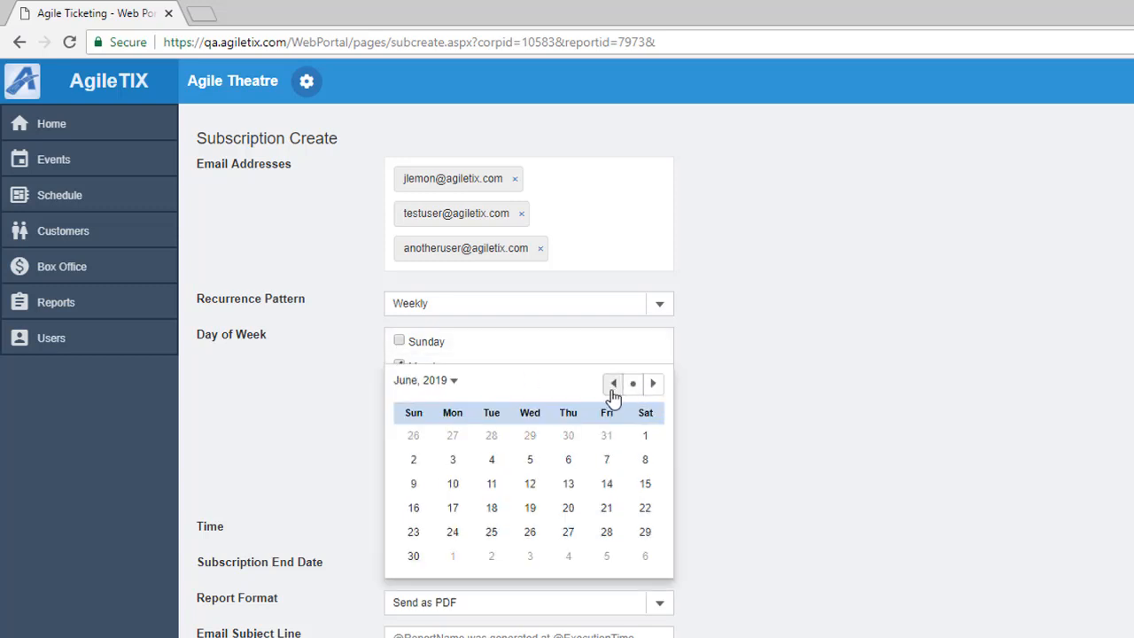
pyautogui.tripleClick(612, 387)
pyautogui.doubleClick(613, 386)
pyautogui.click(612, 386)
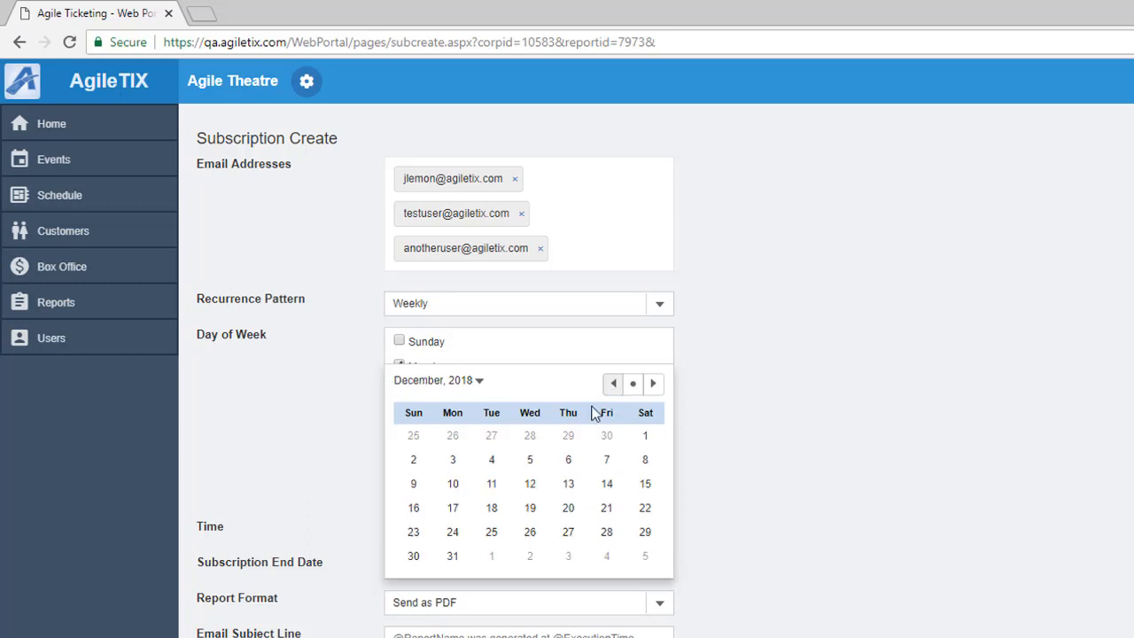
pyautogui.click(455, 557)
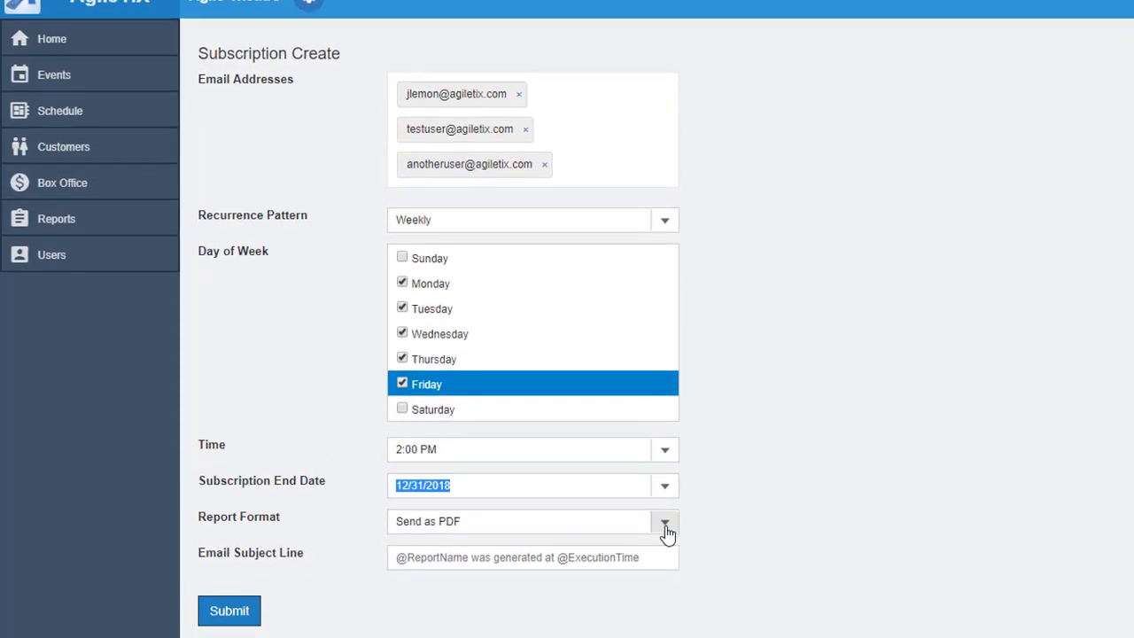
# Step: Keep PDF format, enter the subject 'Event Audit Subscription', and submit the subscription
pyautogui.click(664, 522)
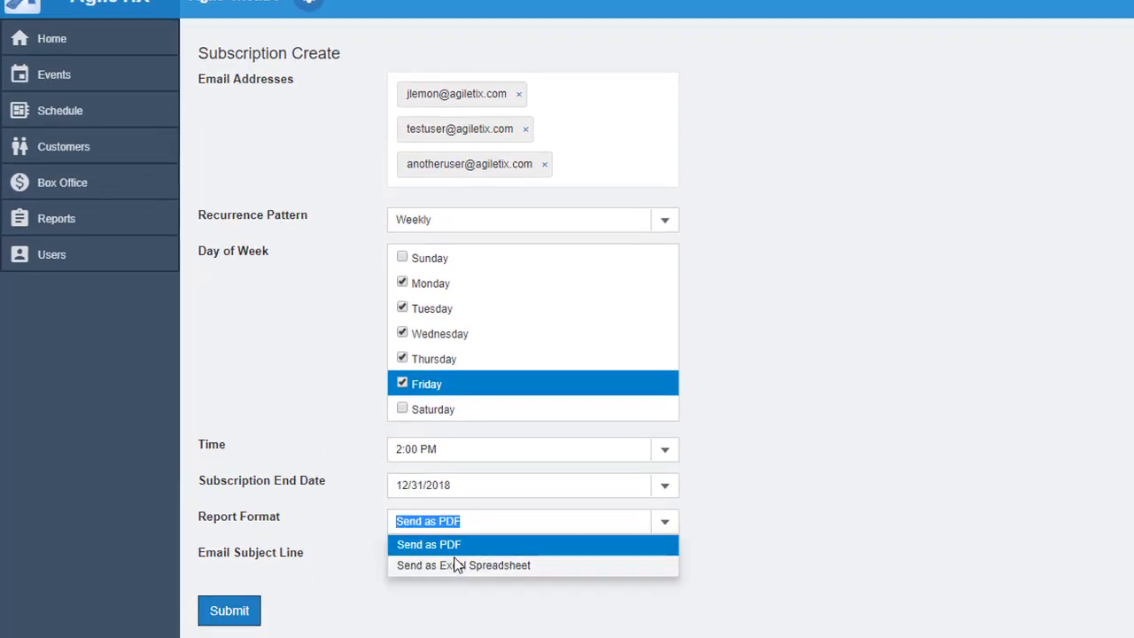
pyautogui.click(489, 546)
pyautogui.click(510, 560)
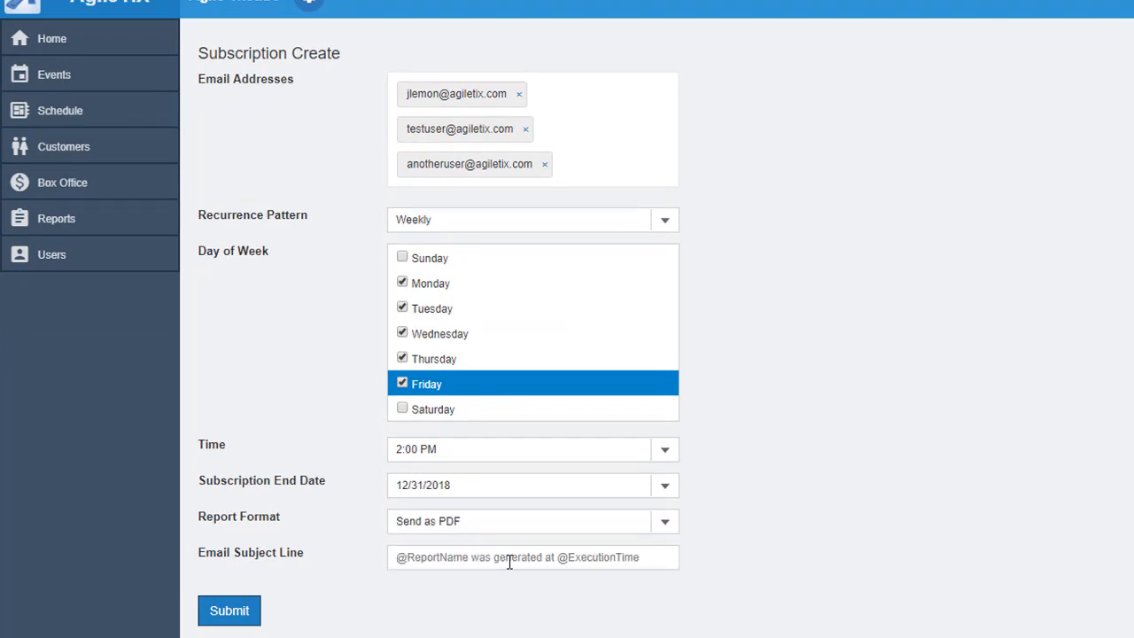
pyautogui.write('Event')
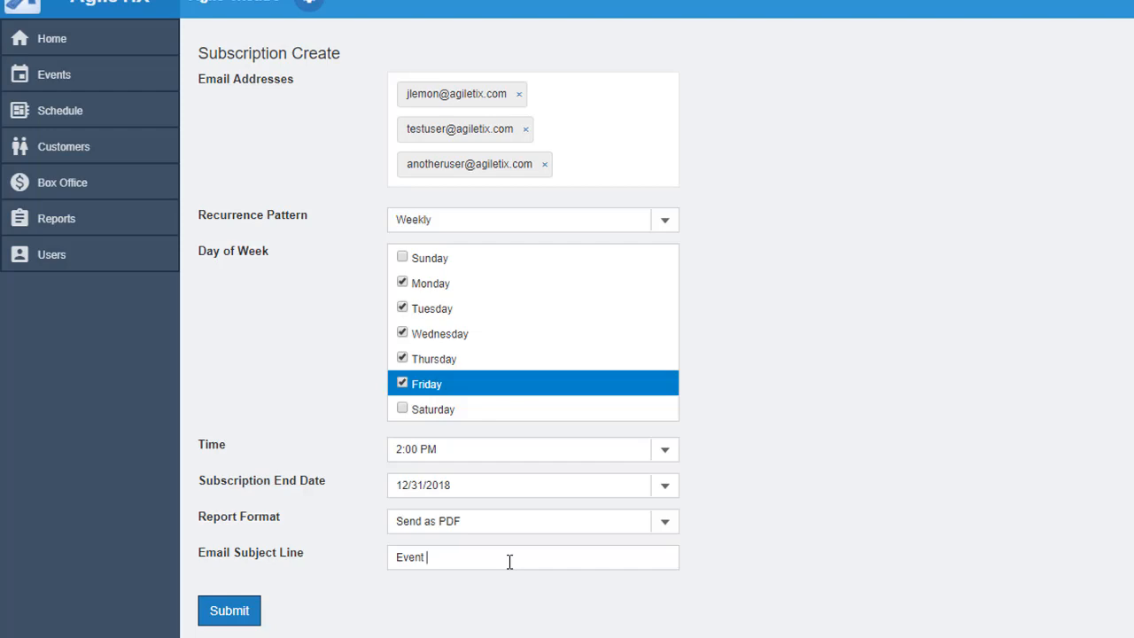
pyautogui.write(' Audit Subscription')
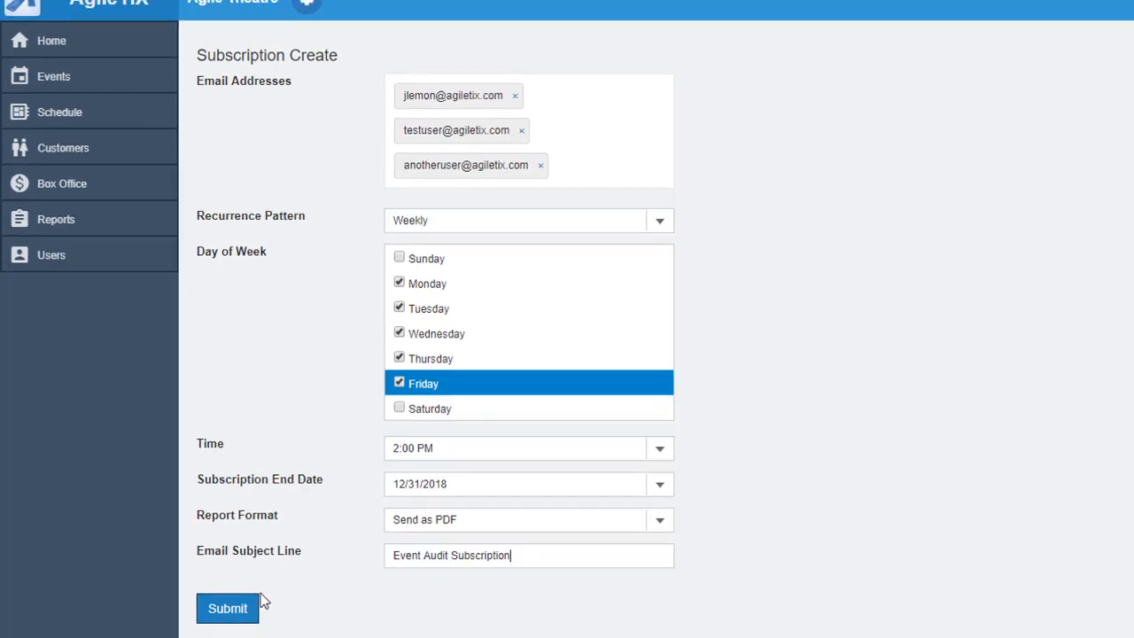
pyautogui.click(255, 605)
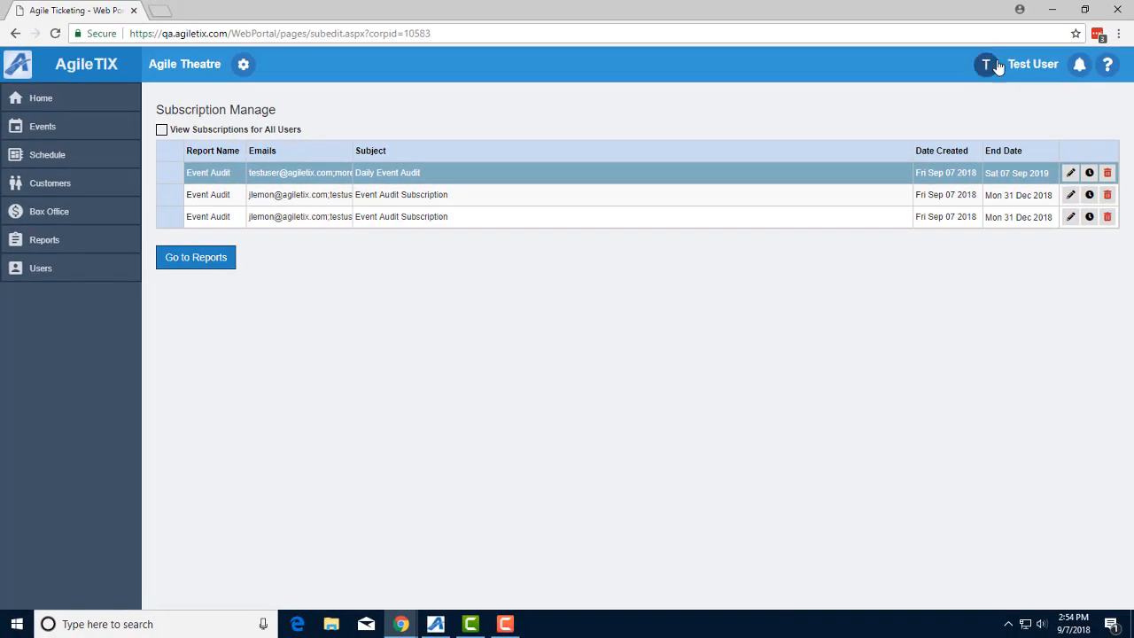
pyautogui.click(994, 65)
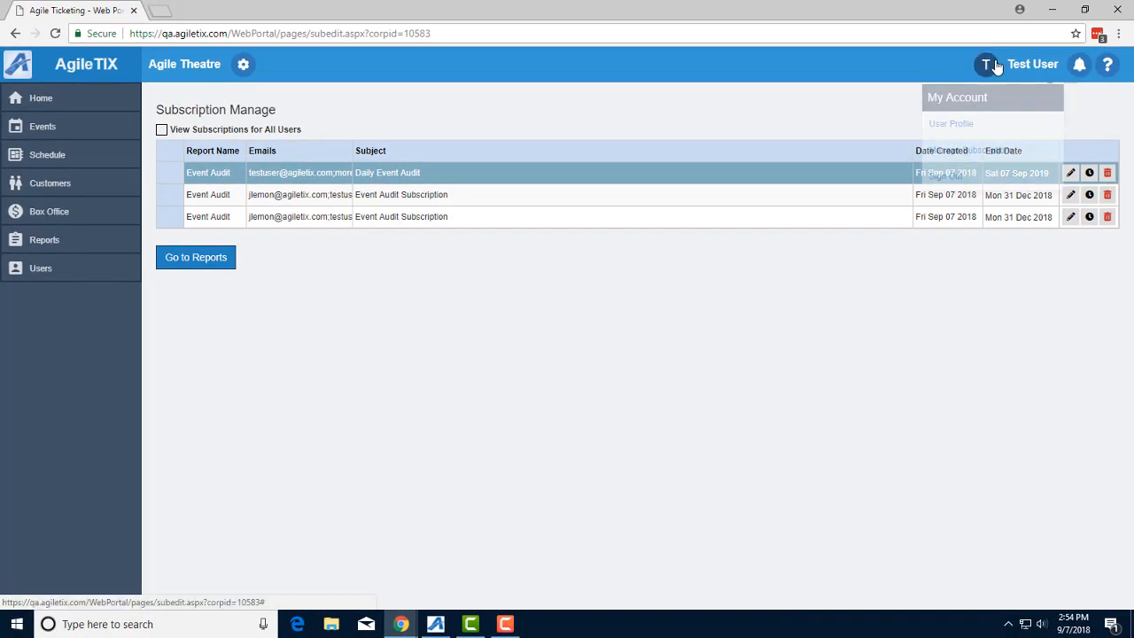
# Step: In Manage Subscriptions, edit the first row's report parameters to the BEAST Sep 02 2018 6:50 PM event
pyautogui.click(963, 153)
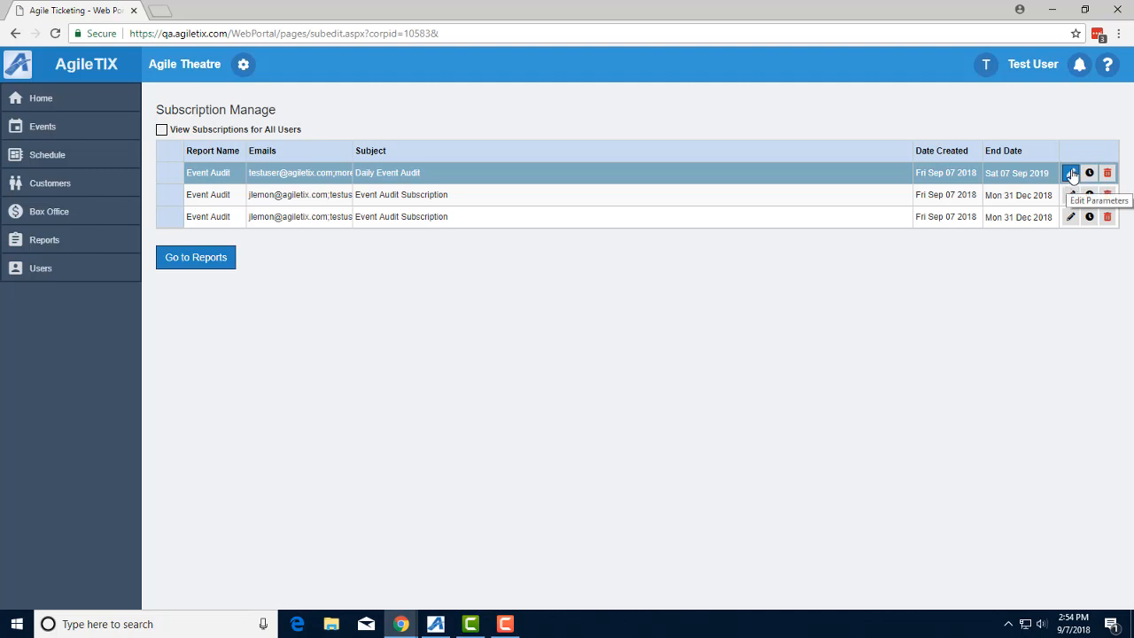
pyautogui.click(1071, 173)
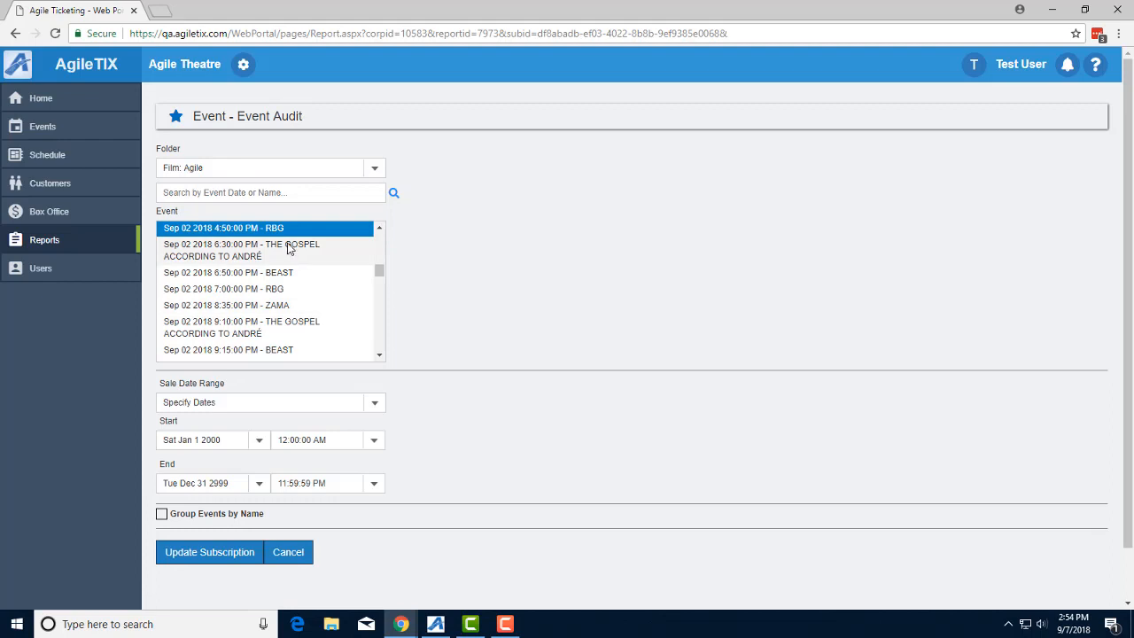
pyautogui.click(283, 272)
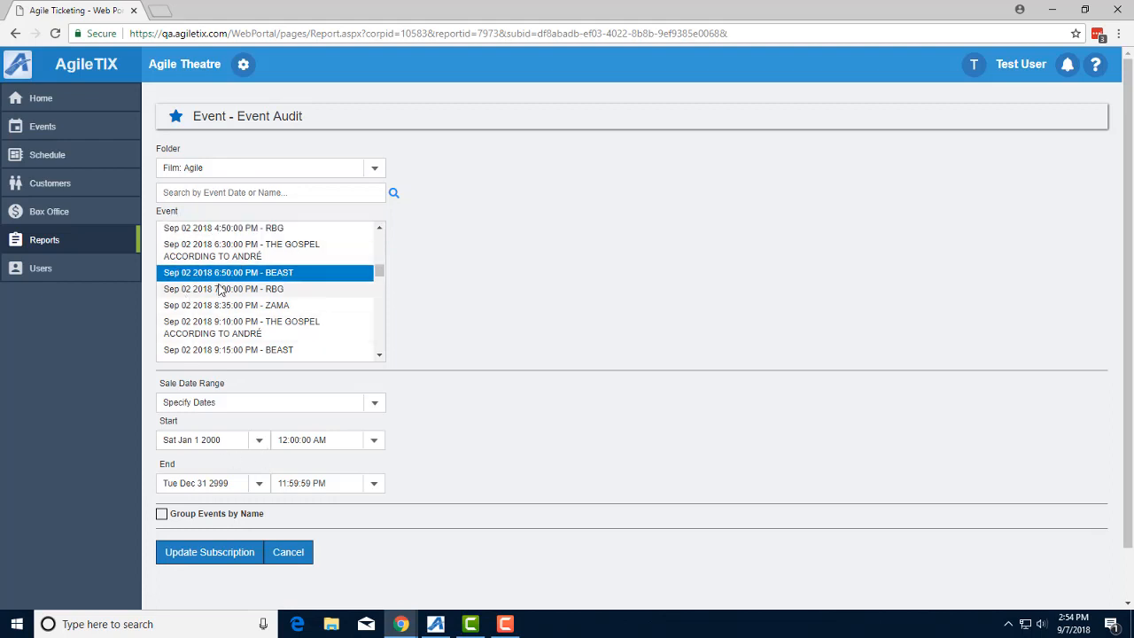
pyautogui.click(234, 554)
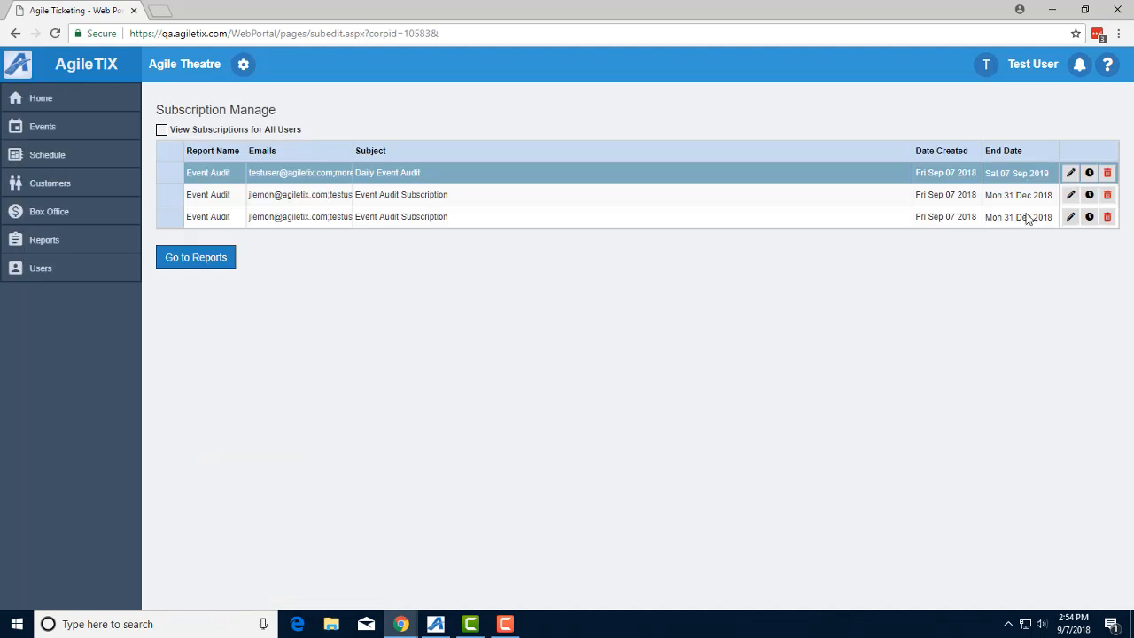
# Step: Remove the second recipient from the Daily Event Audit schedule and set recurrence to Daily
pyautogui.click(1089, 173)
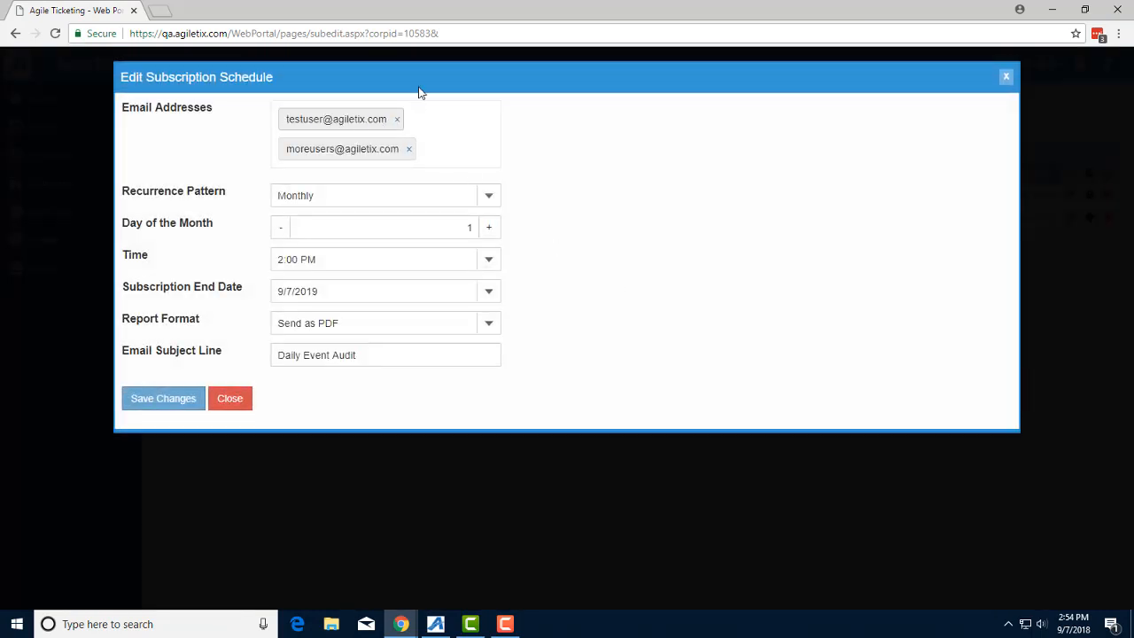
pyautogui.click(409, 150)
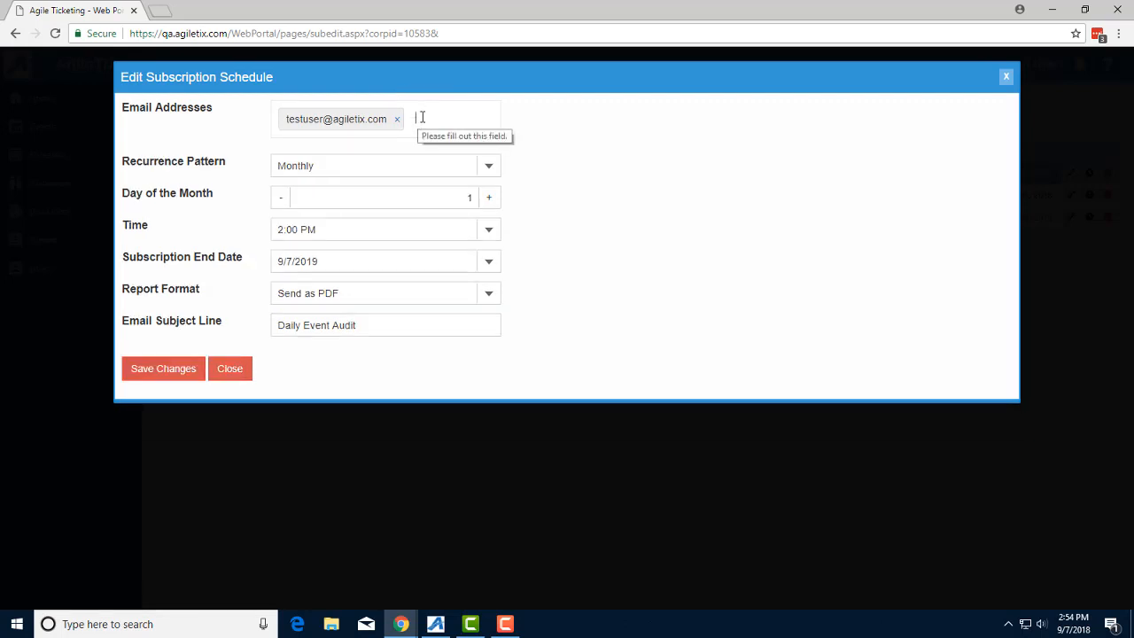
pyautogui.click(488, 167)
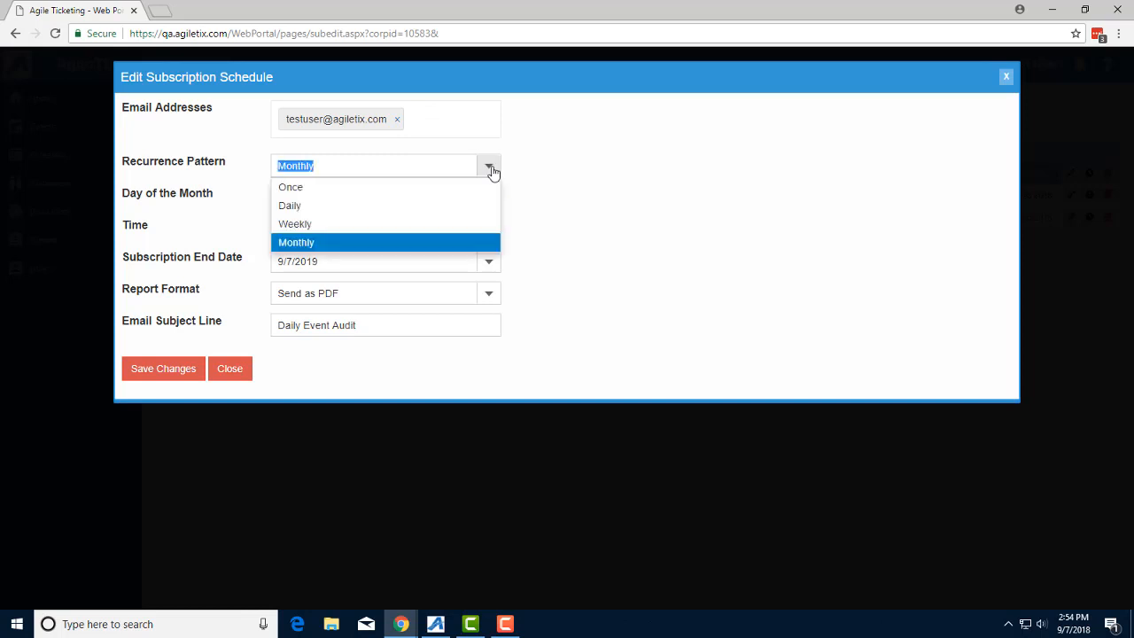
pyautogui.click(316, 207)
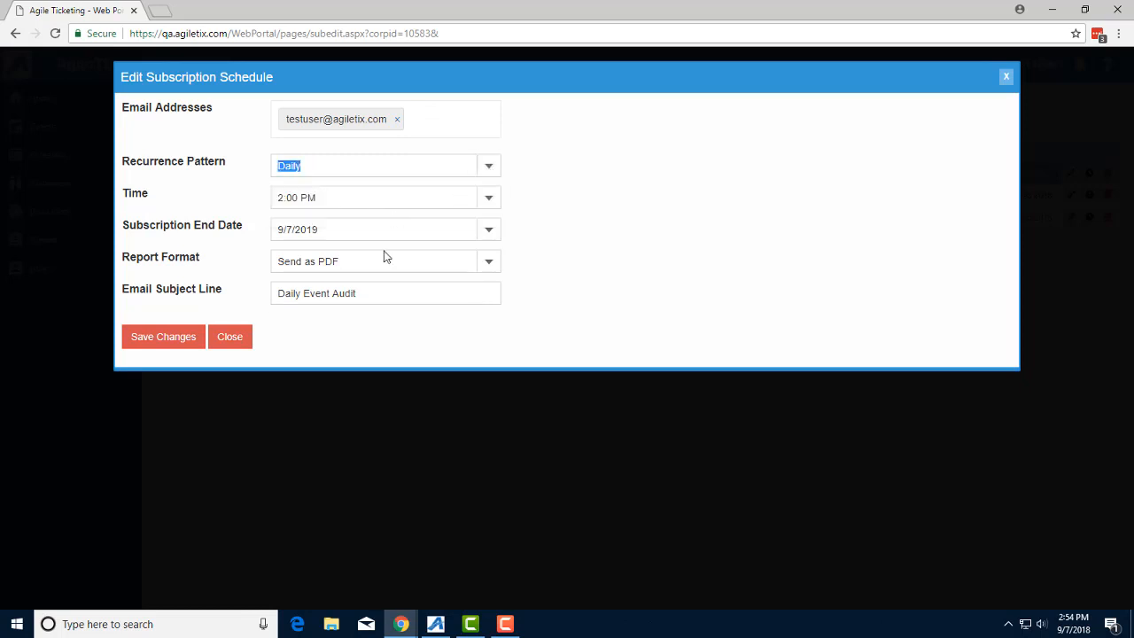
pyautogui.click(169, 337)
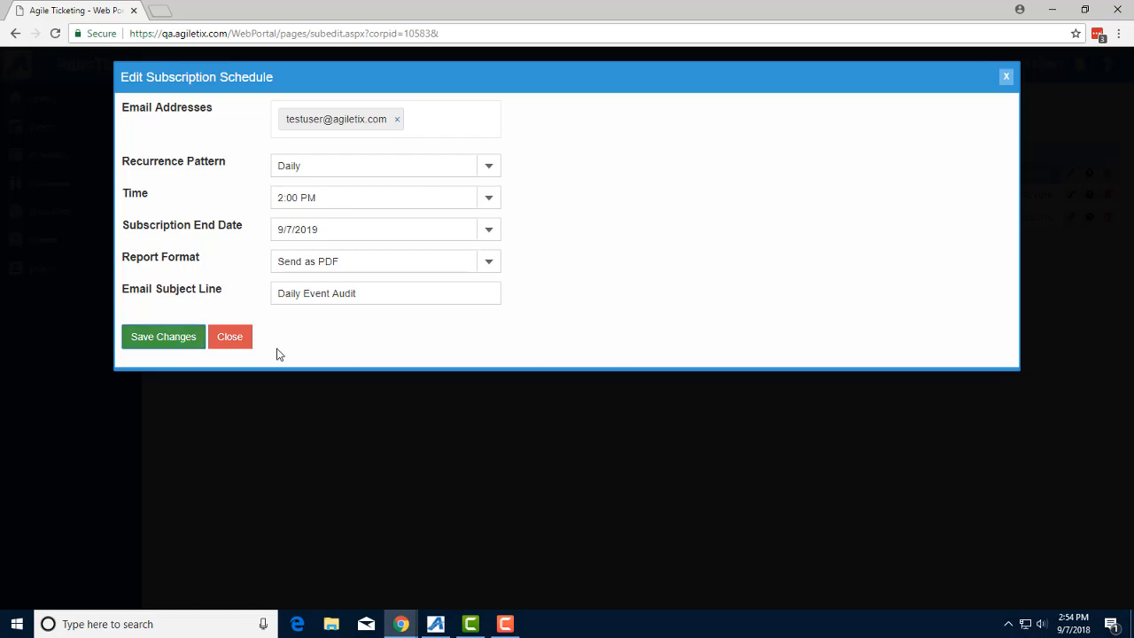
pyautogui.click(228, 344)
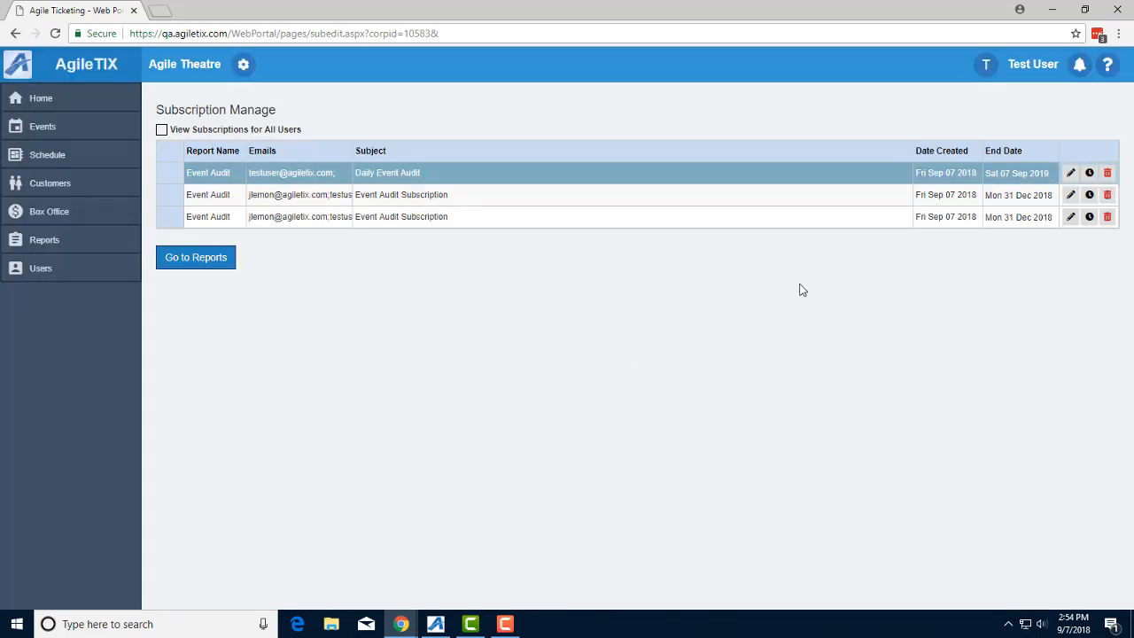
# Step: Delete the second Event Audit Subscription row, confirming the deletion with Yes
pyautogui.click(1107, 197)
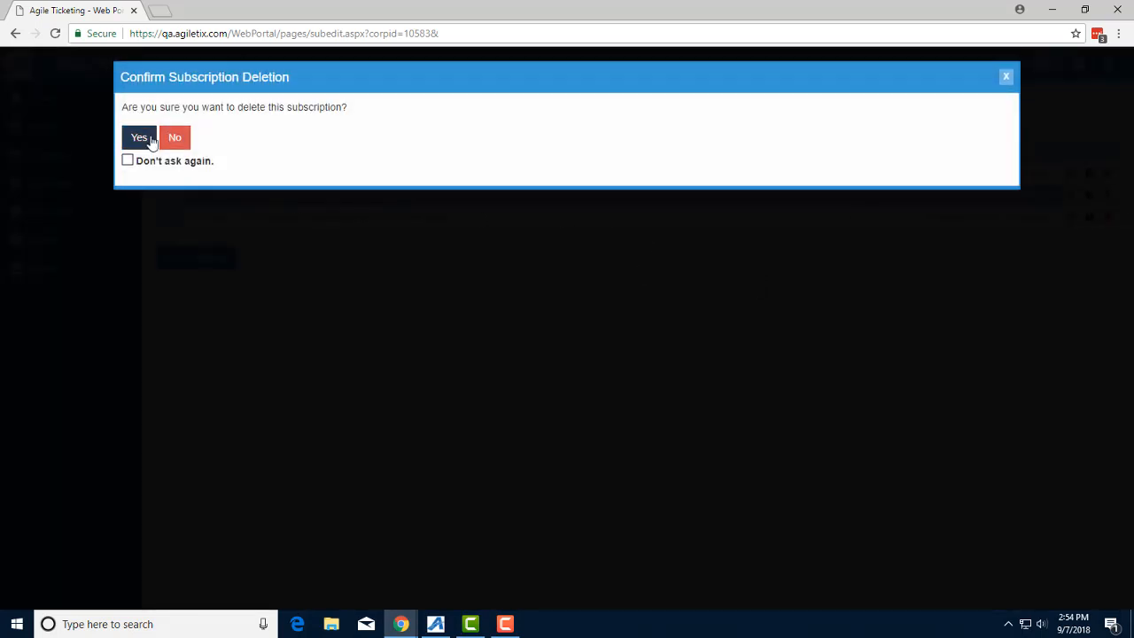
pyautogui.click(140, 138)
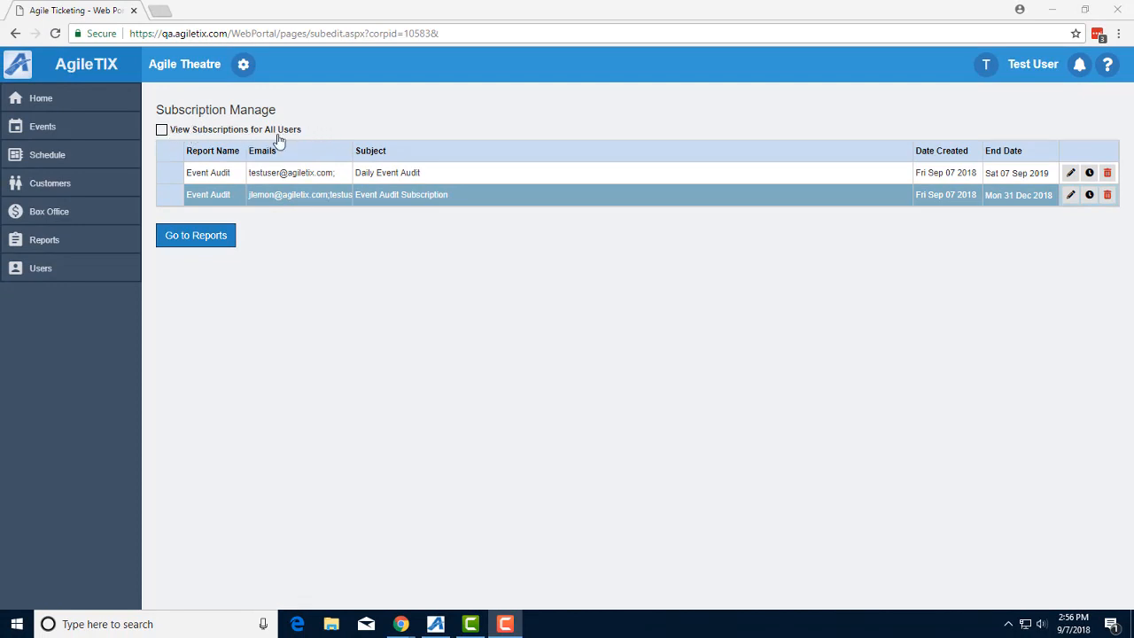
# Step: Tick View Subscriptions for All Users to list every user's subscriptions
pyautogui.click(162, 130)
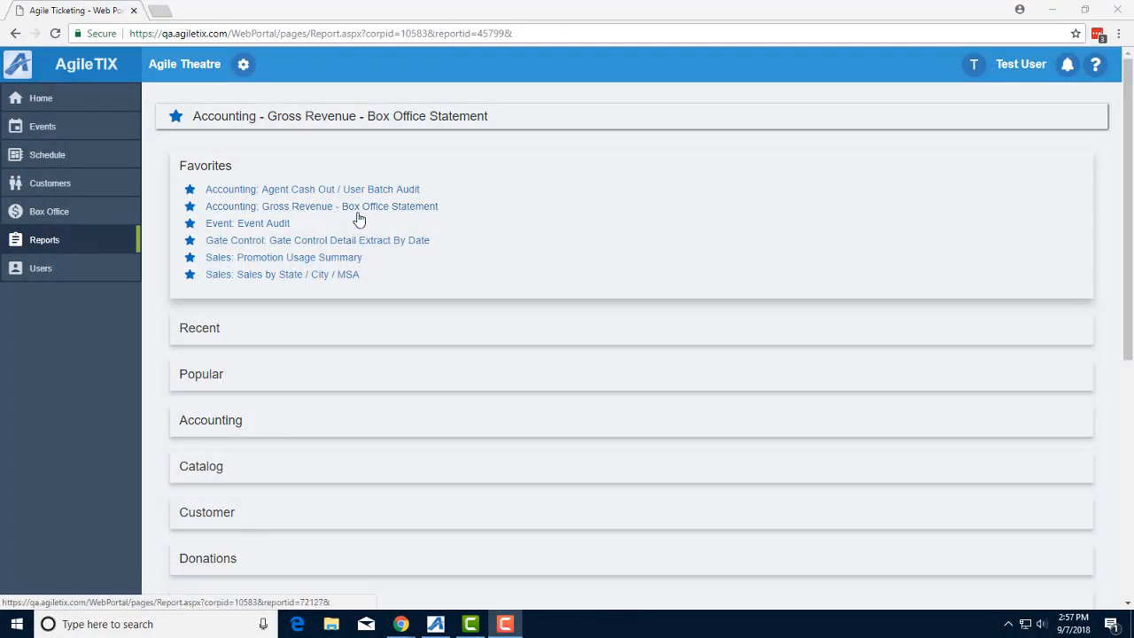
# Step: Run the Box Office Statement as HTML for Film: Other, ending Jun 15 2018, then return to Reports
pyautogui.click(358, 208)
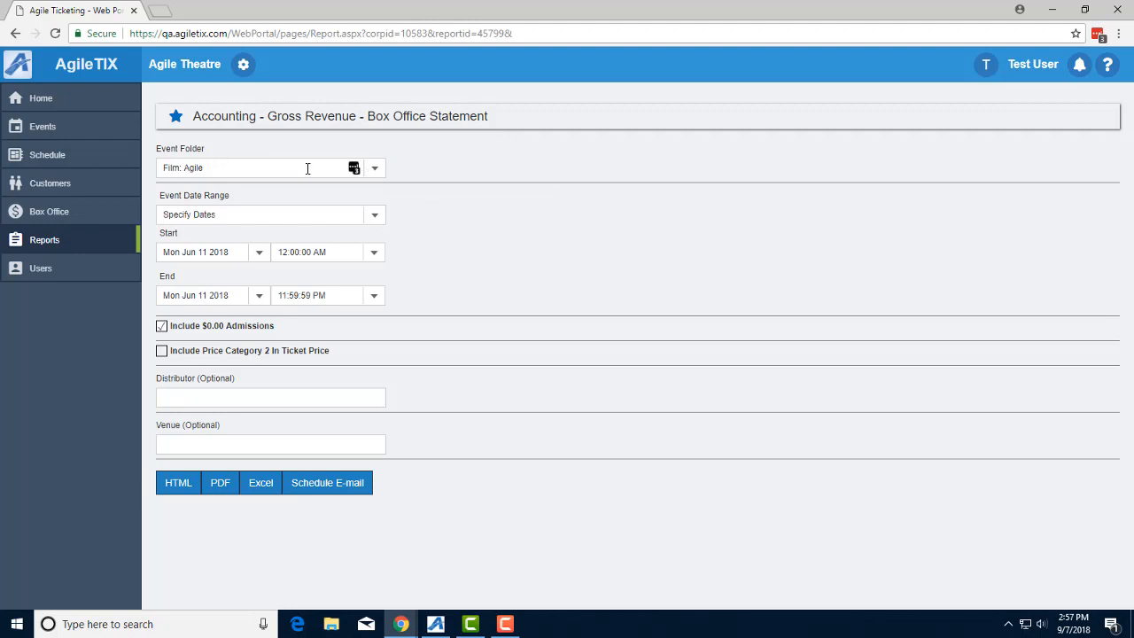
pyautogui.click(383, 174)
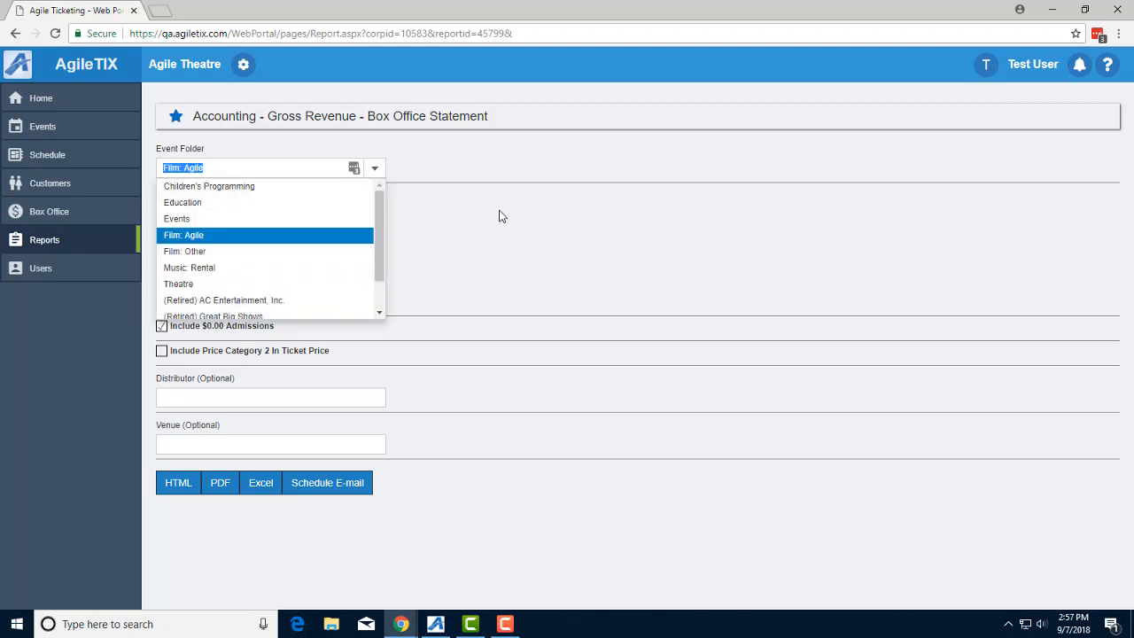
pyautogui.click(199, 257)
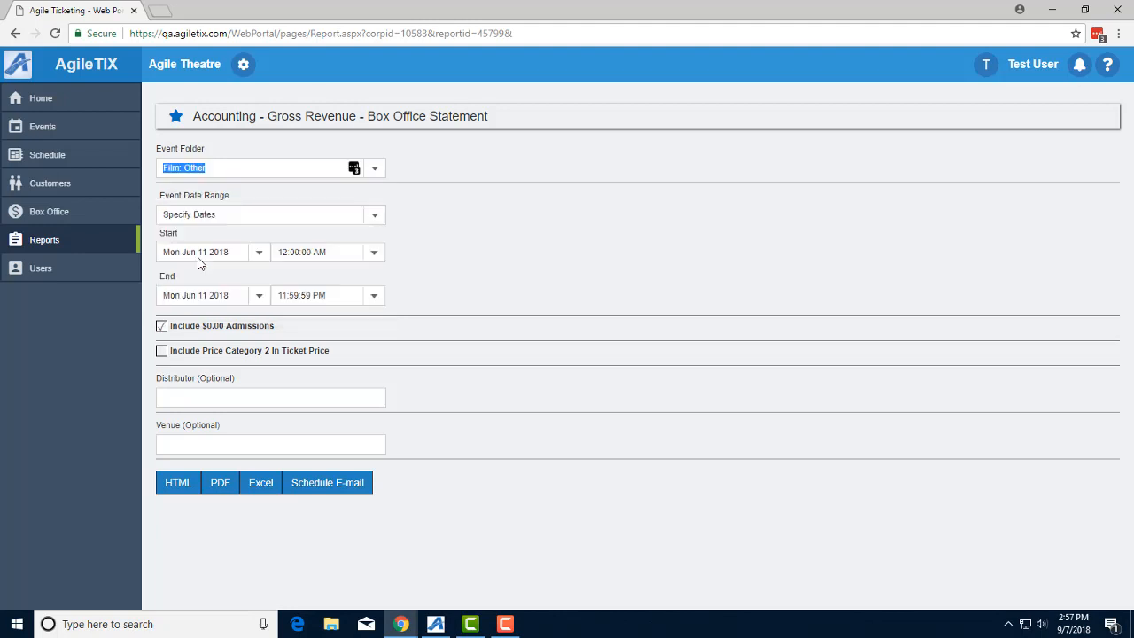
pyautogui.click(259, 297)
pyautogui.click(285, 402)
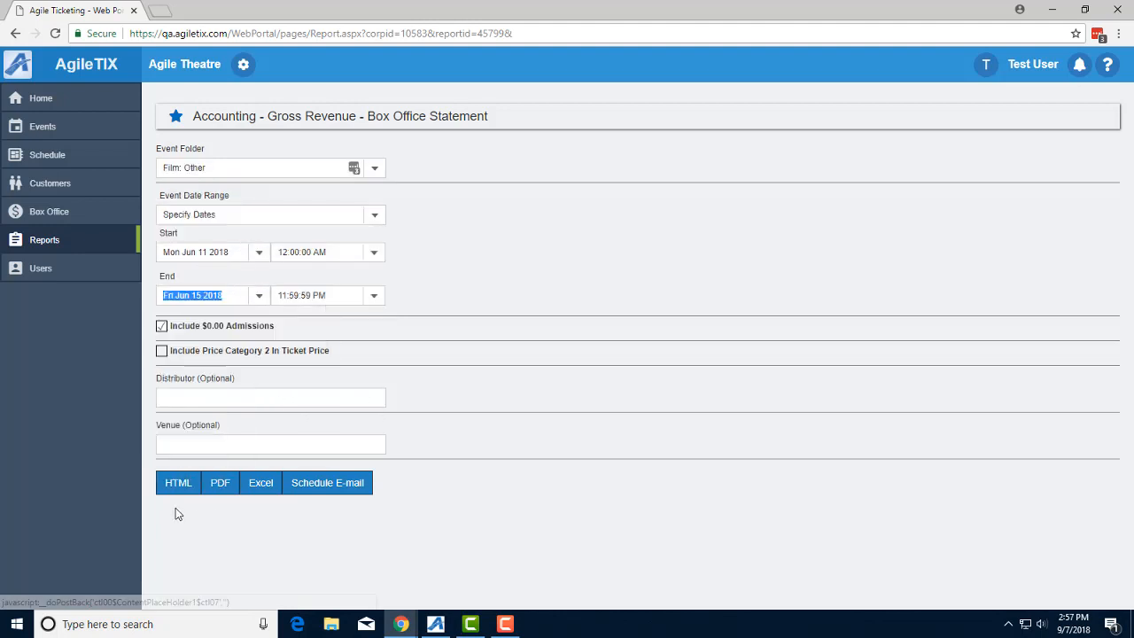
pyautogui.click(181, 489)
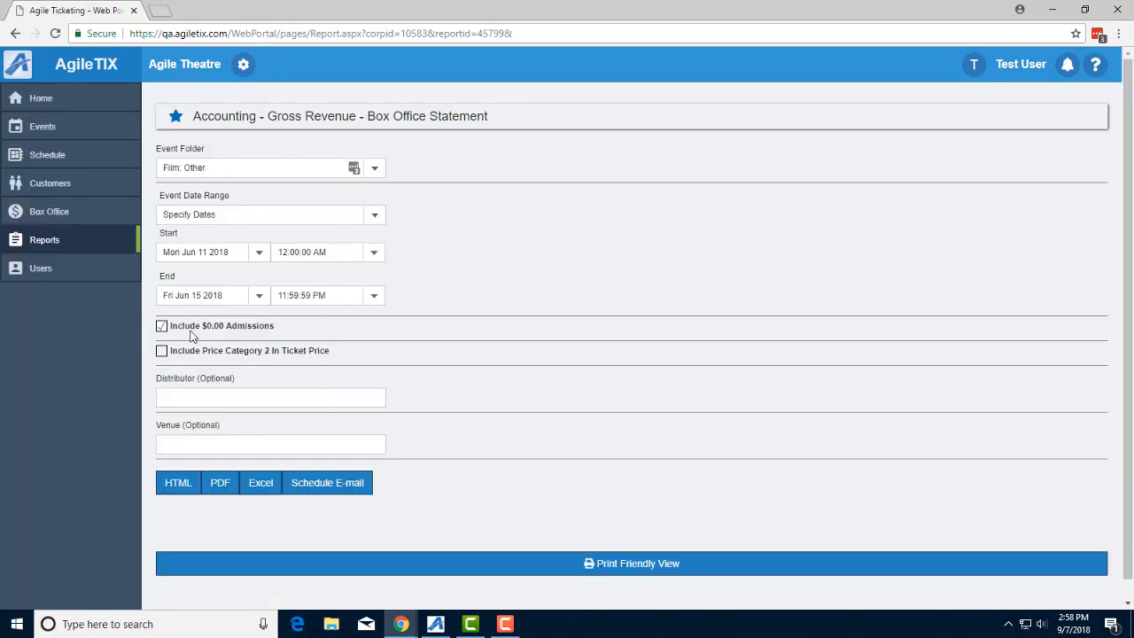
pyautogui.click(54, 243)
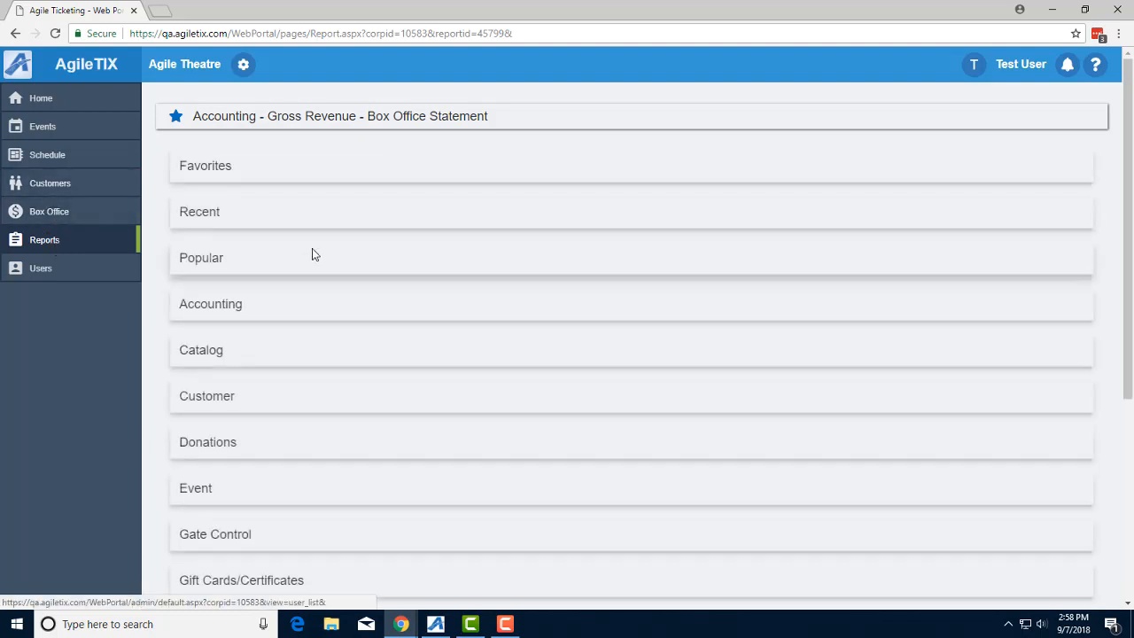
pyautogui.click(215, 177)
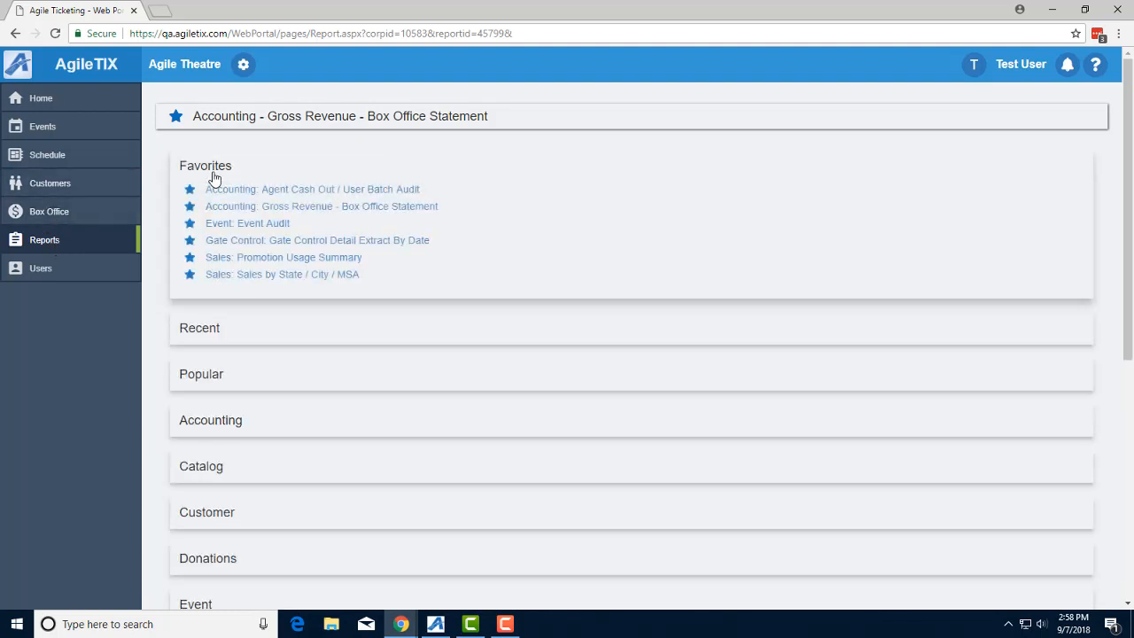
pyautogui.click(364, 206)
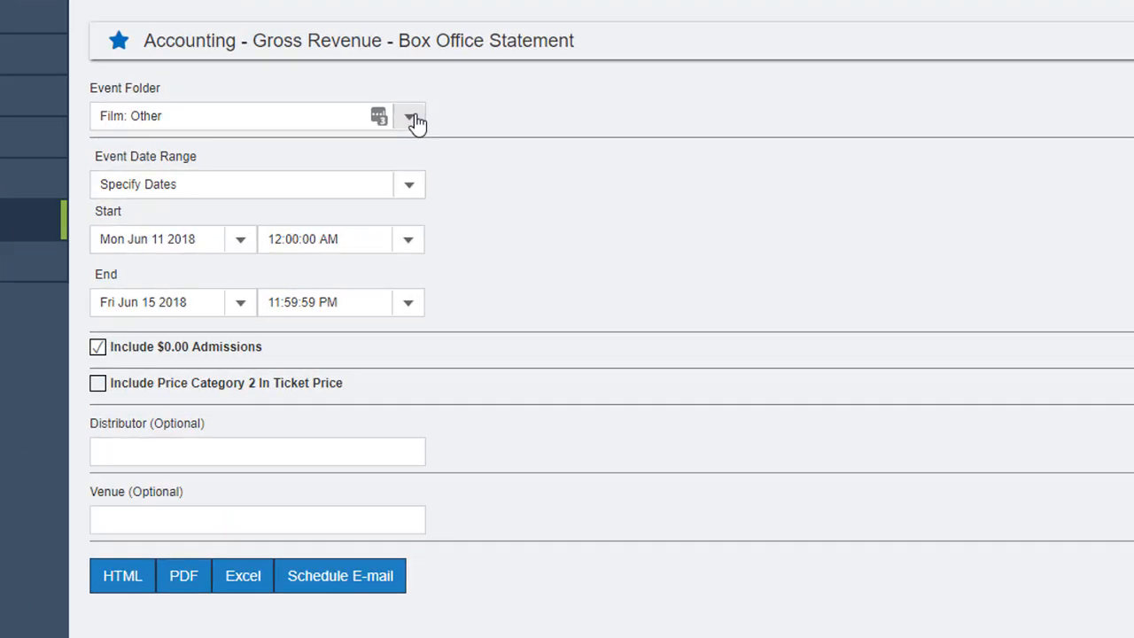
pyautogui.click(412, 120)
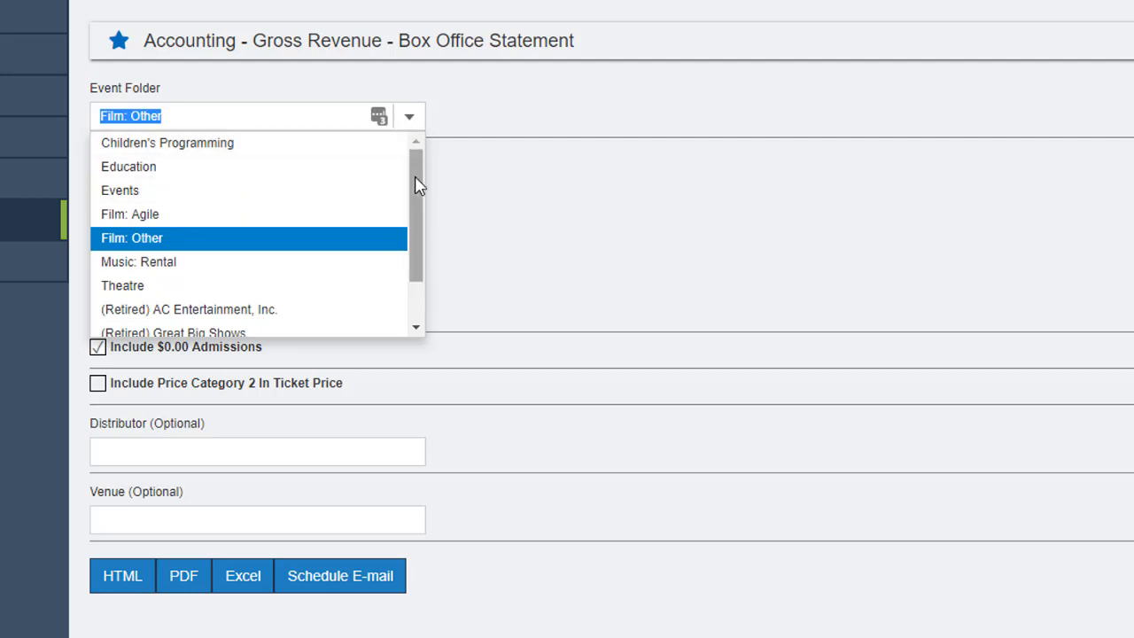
pyautogui.moveTo(417, 183); pyautogui.dragTo(430, 274)
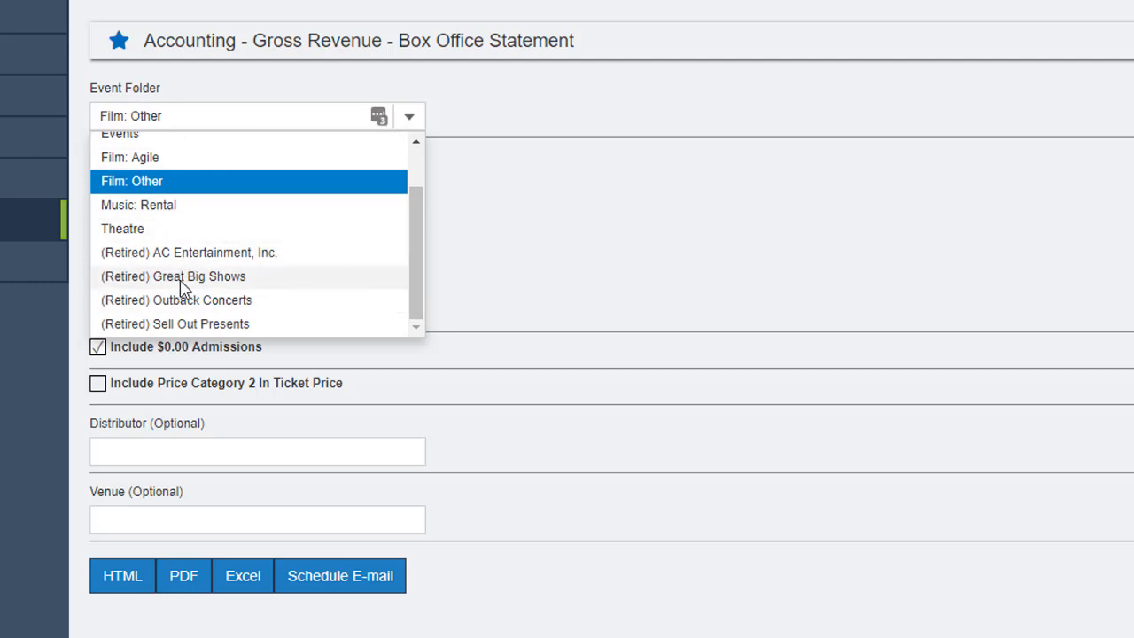
pyautogui.click(572, 261)
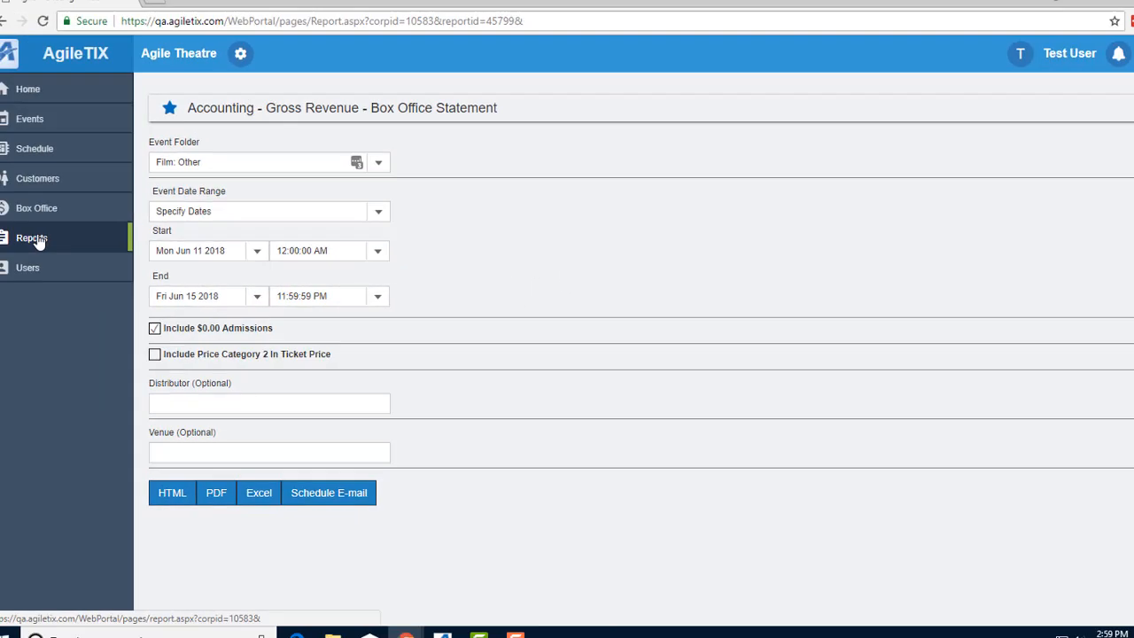
pyautogui.click(38, 240)
pyautogui.scroll(-1, 244, 363)
pyautogui.click(232, 370)
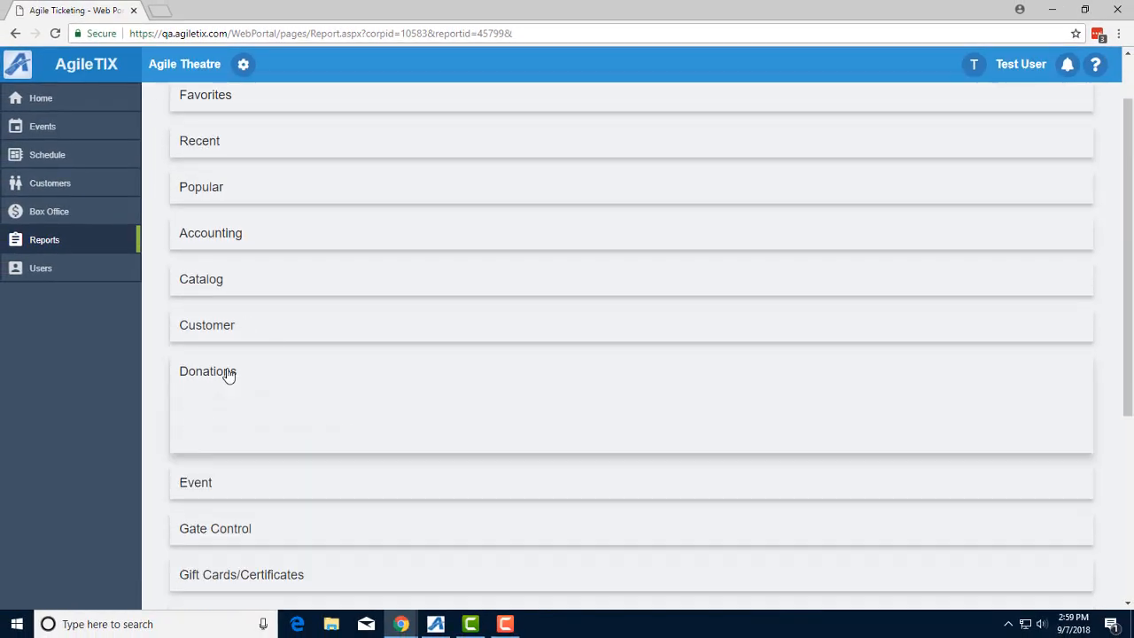
pyautogui.click(247, 395)
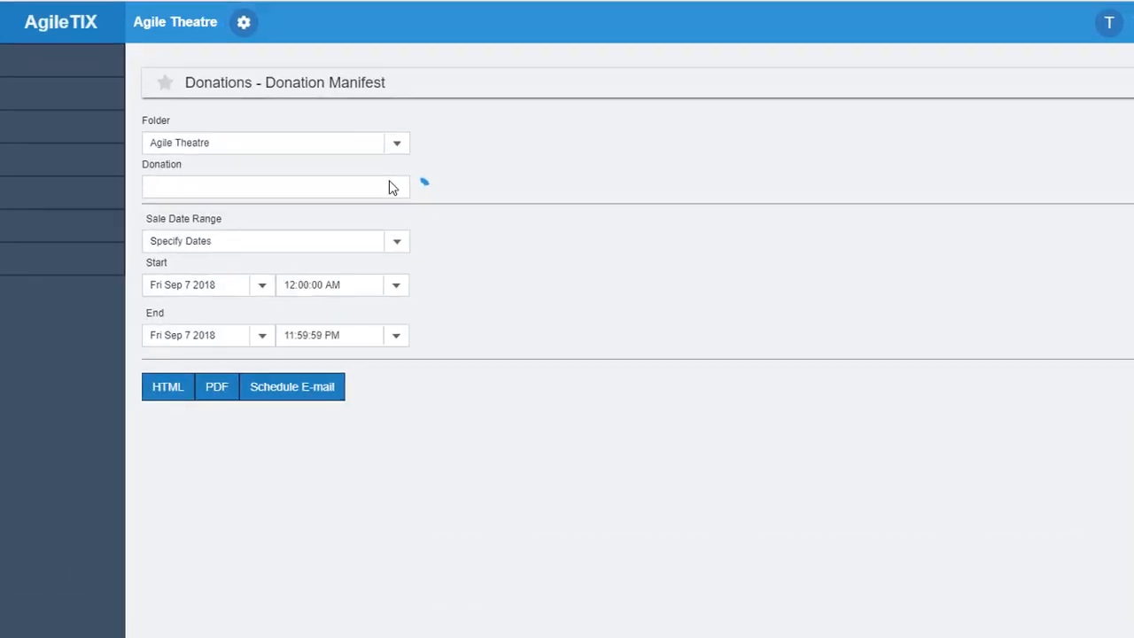
pyautogui.click(397, 186)
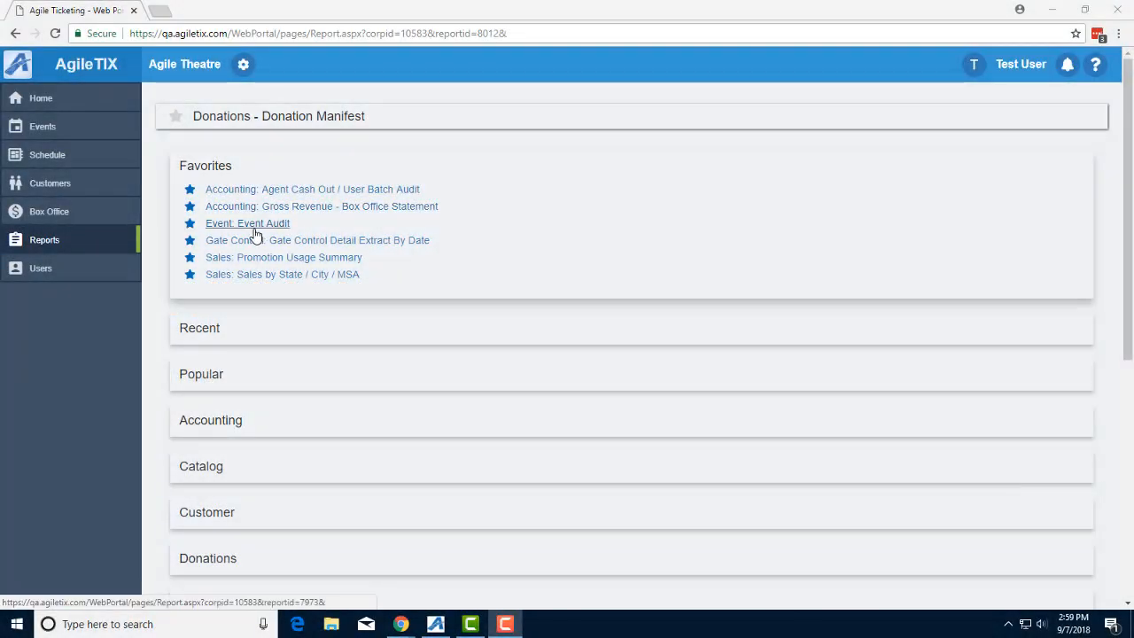
# Step: Open the Event Audit report and search its event list for RBG showings
pyautogui.click(255, 233)
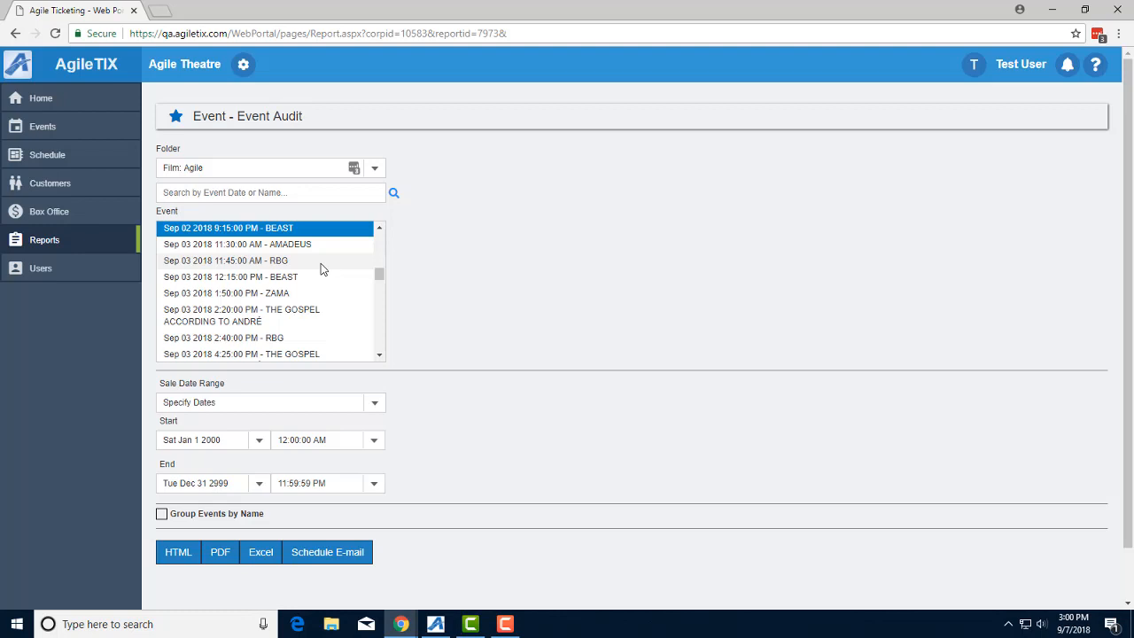
pyautogui.moveTo(378, 273)
pyautogui.mouseDown()
pyautogui.moveTo(383, 232)
pyautogui.moveTo(407, 292)
pyautogui.moveTo(385, 295)
pyautogui.moveTo(376, 254)
pyautogui.mouseUp()
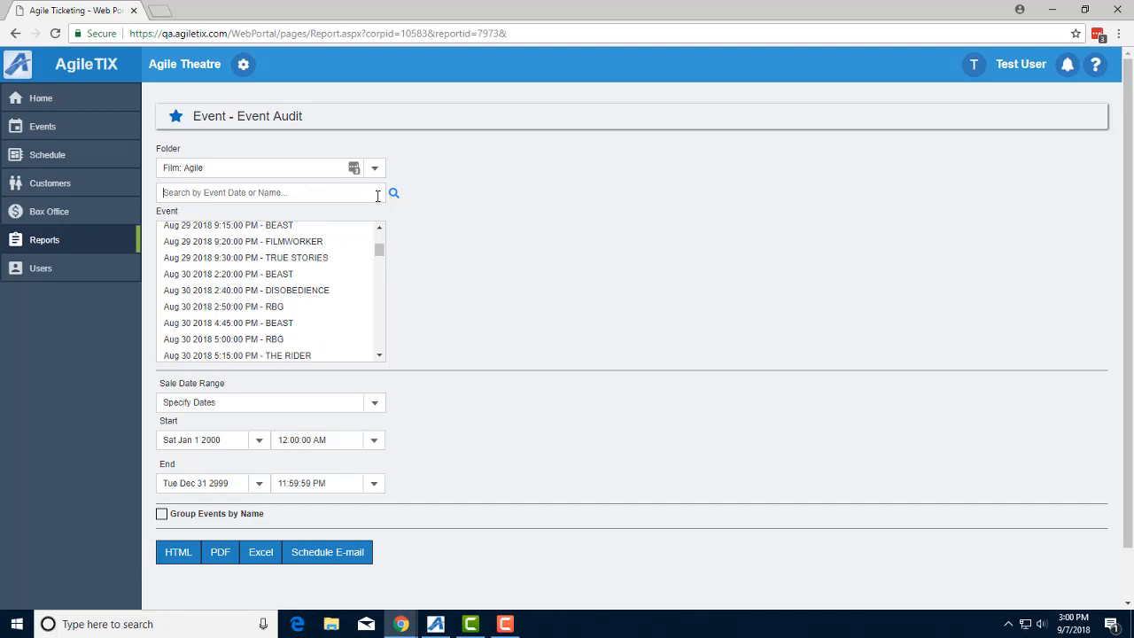
pyautogui.click(377, 196)
pyautogui.write('f')
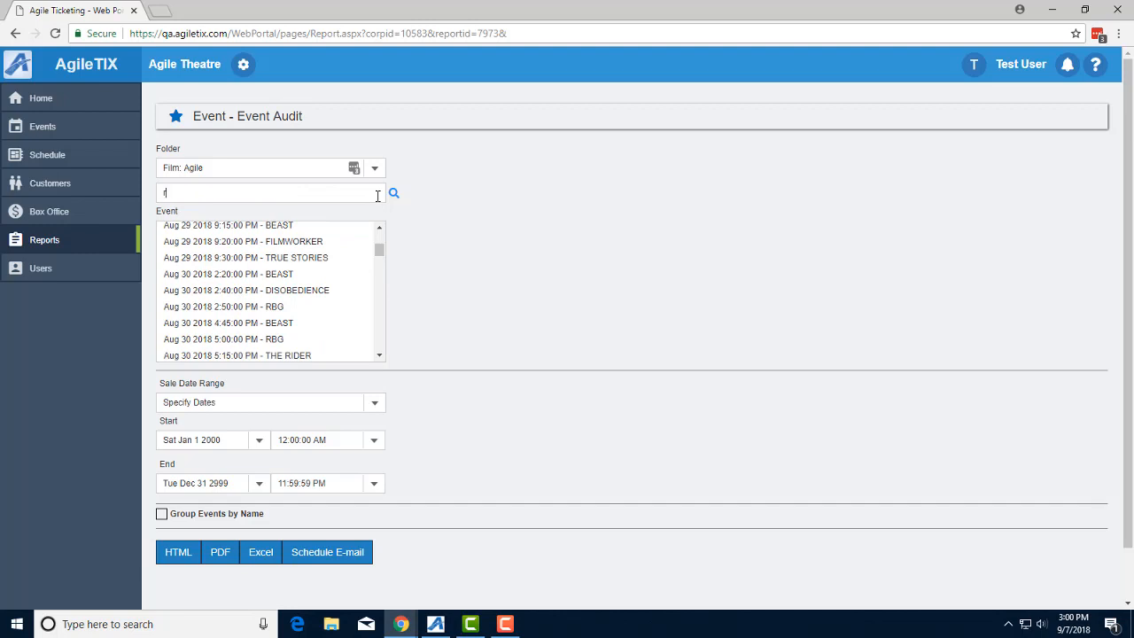
pyautogui.press('Return')
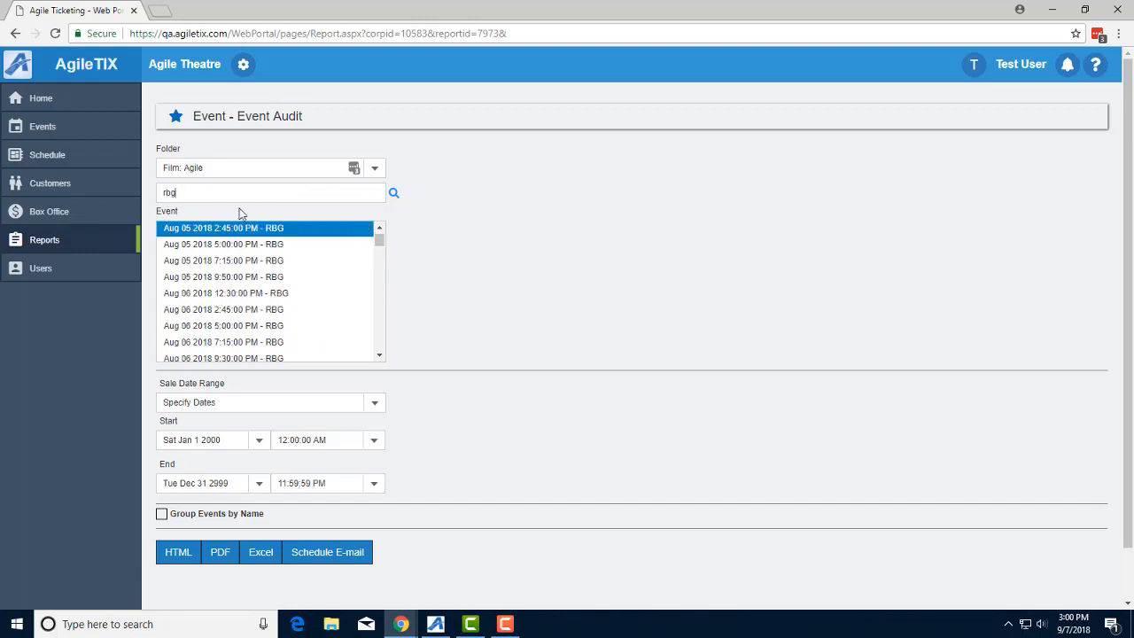
pyautogui.moveTo(381, 248); pyautogui.dragTo(380, 215)
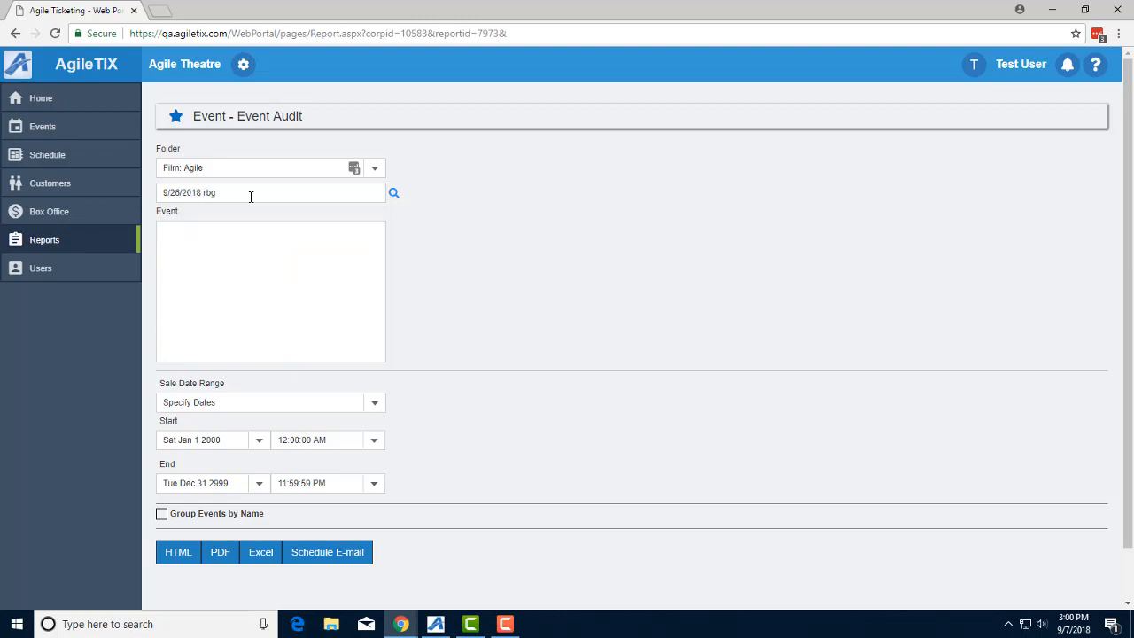
# Step: Correct the search date to 9/6/2018, select the 4:50 PM RBG showing, and run it as HTML
pyautogui.click(177, 194)
pyautogui.press('BackSpace')
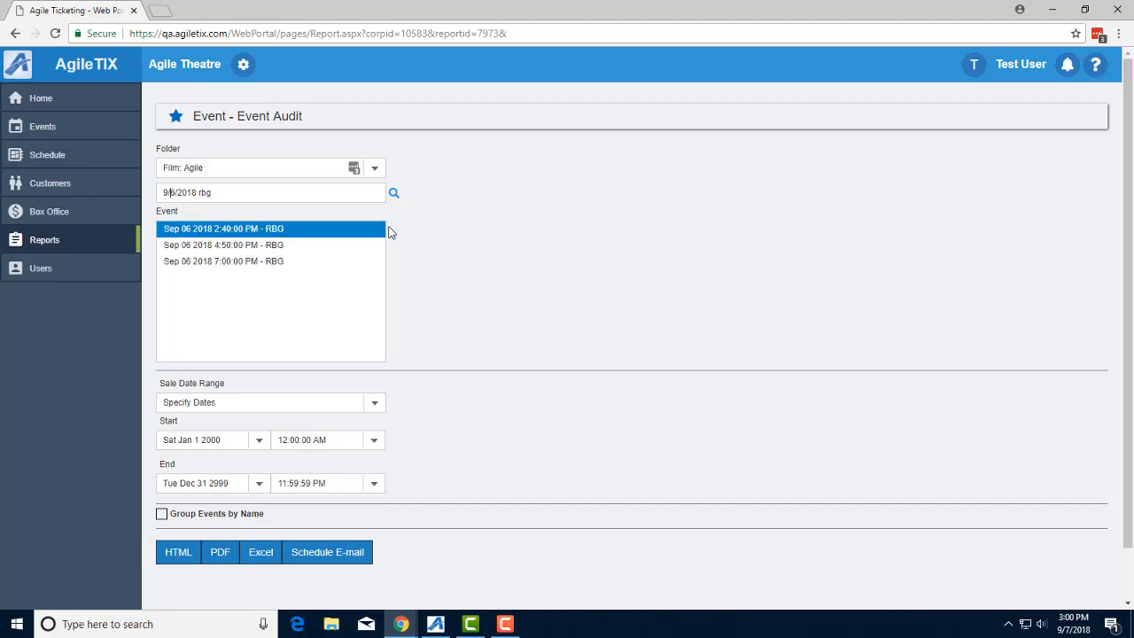
pyautogui.click(280, 246)
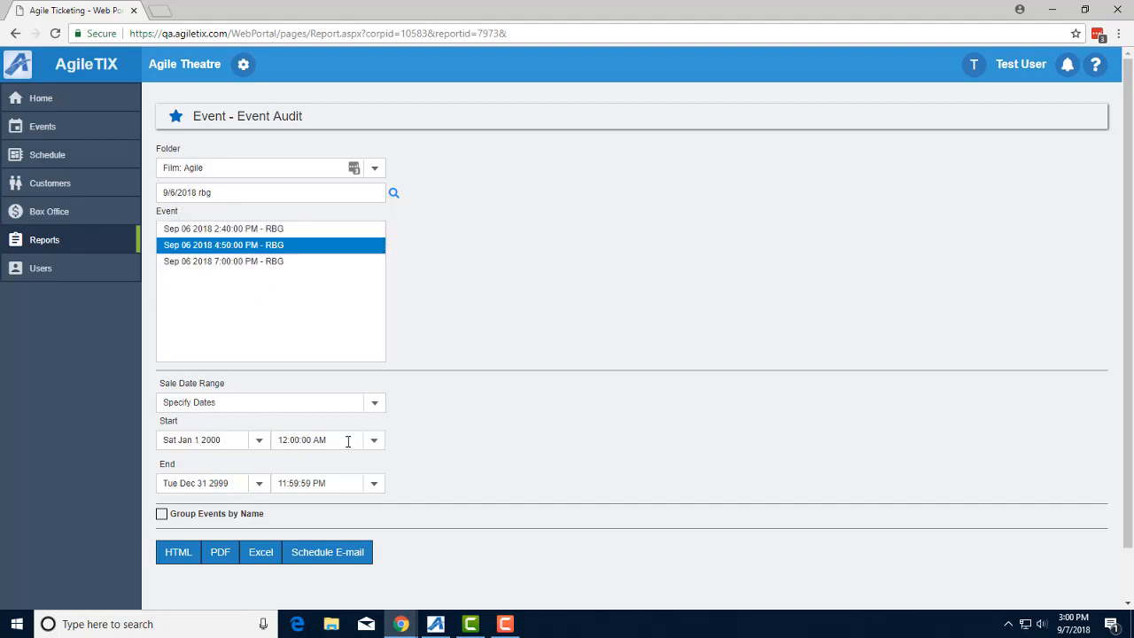
pyautogui.click(180, 552)
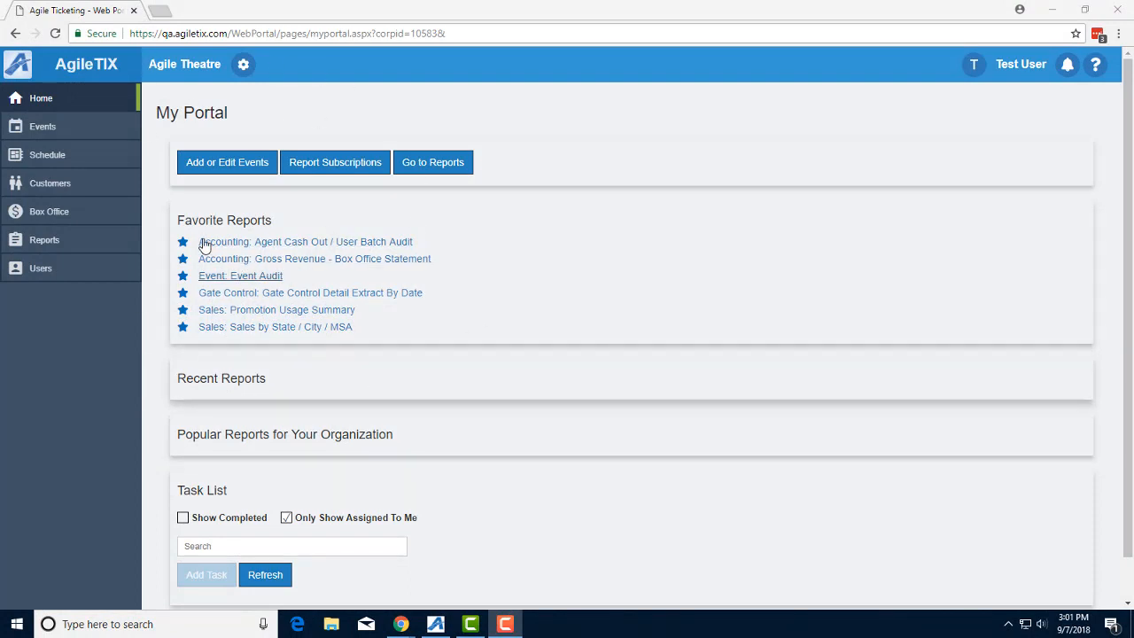
# Step: Expand Recent Reports, reopen the Gross Revenue - Box Office Statement, and return to My Portal
pyautogui.click(213, 383)
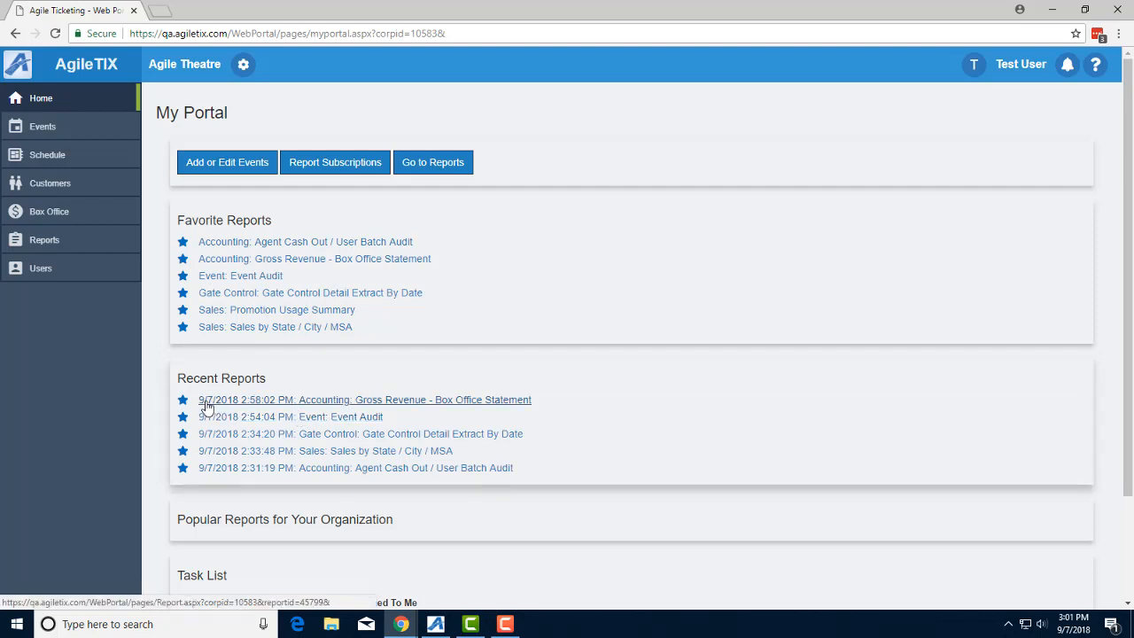
pyautogui.click(408, 400)
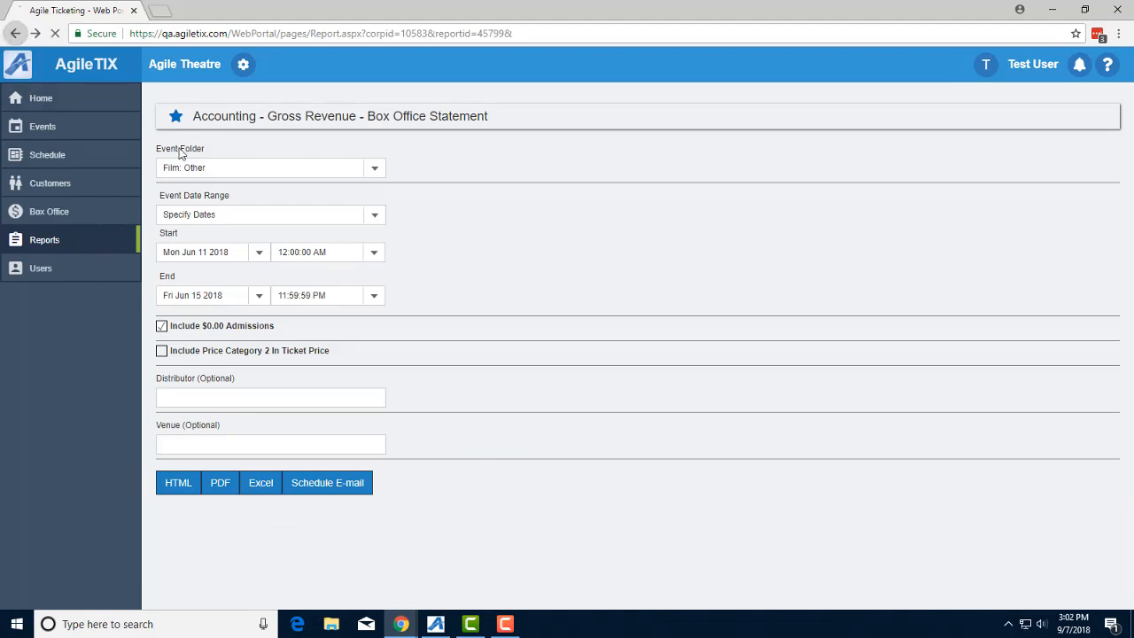
pyautogui.click(15, 33)
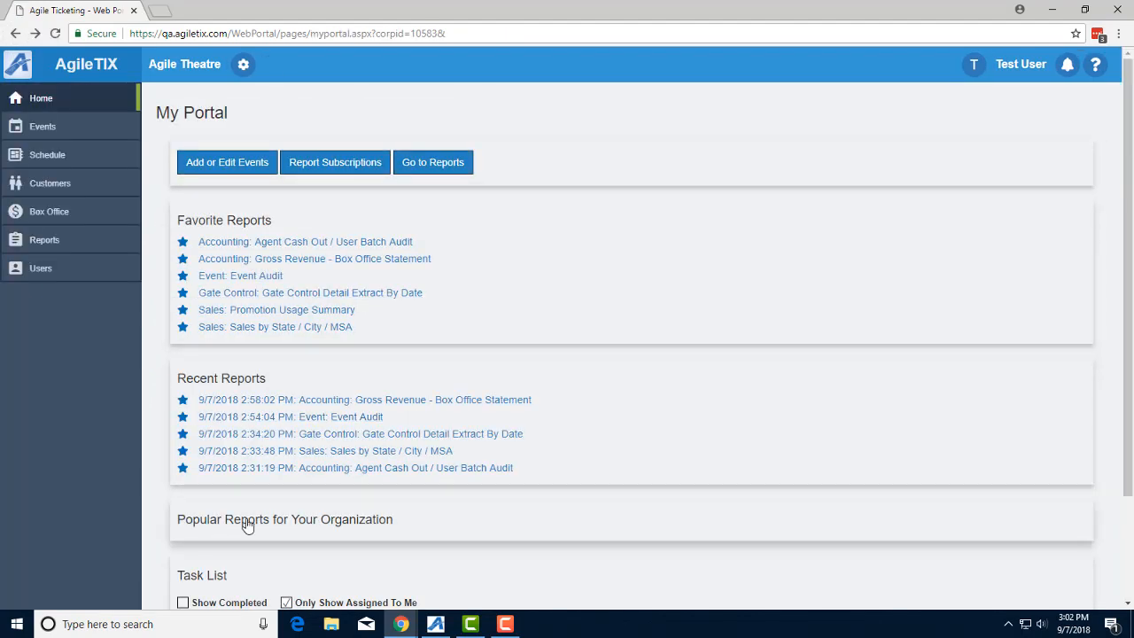
pyautogui.scroll(-3, 443, 460)
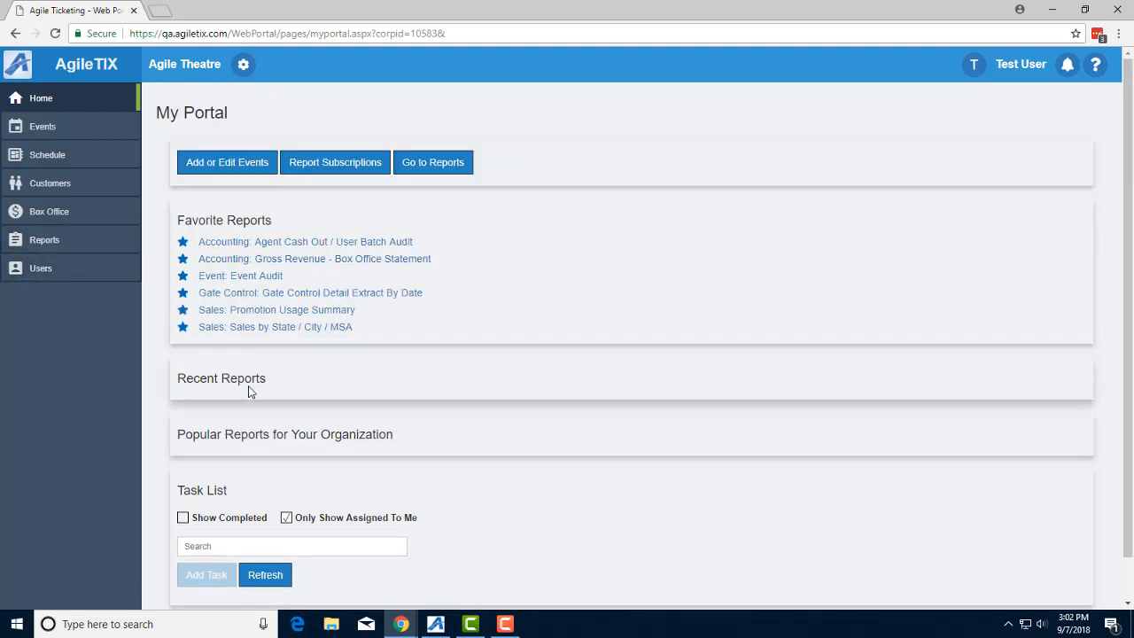
# Step: On the Reporting page, expand both the Recent and Popular report lists
pyautogui.click(44, 240)
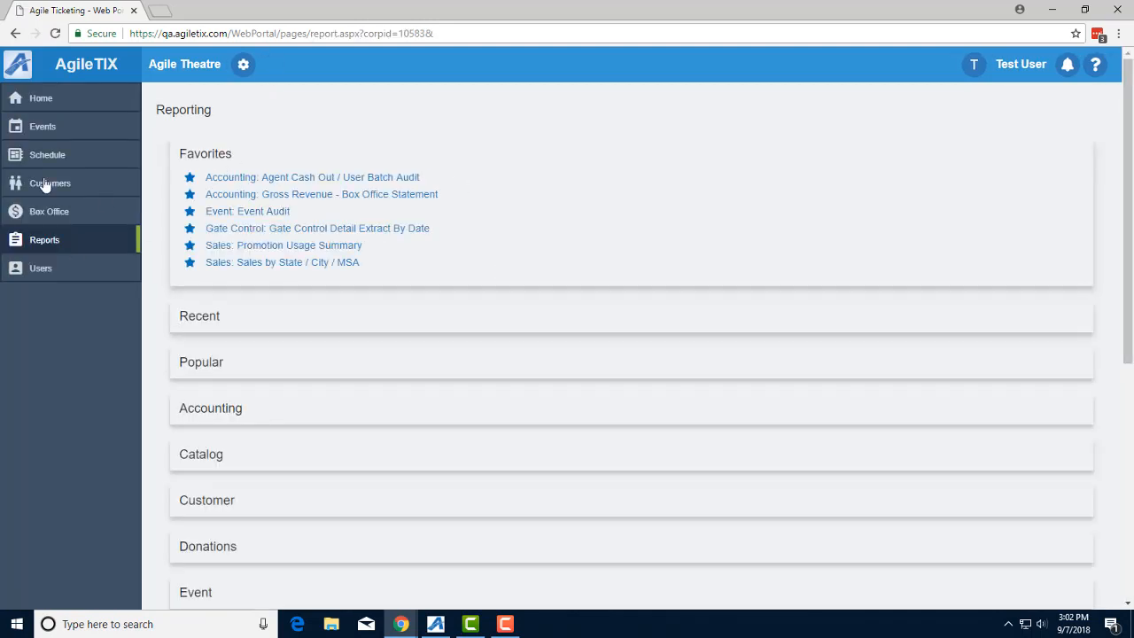
pyautogui.click(200, 319)
pyautogui.click(187, 461)
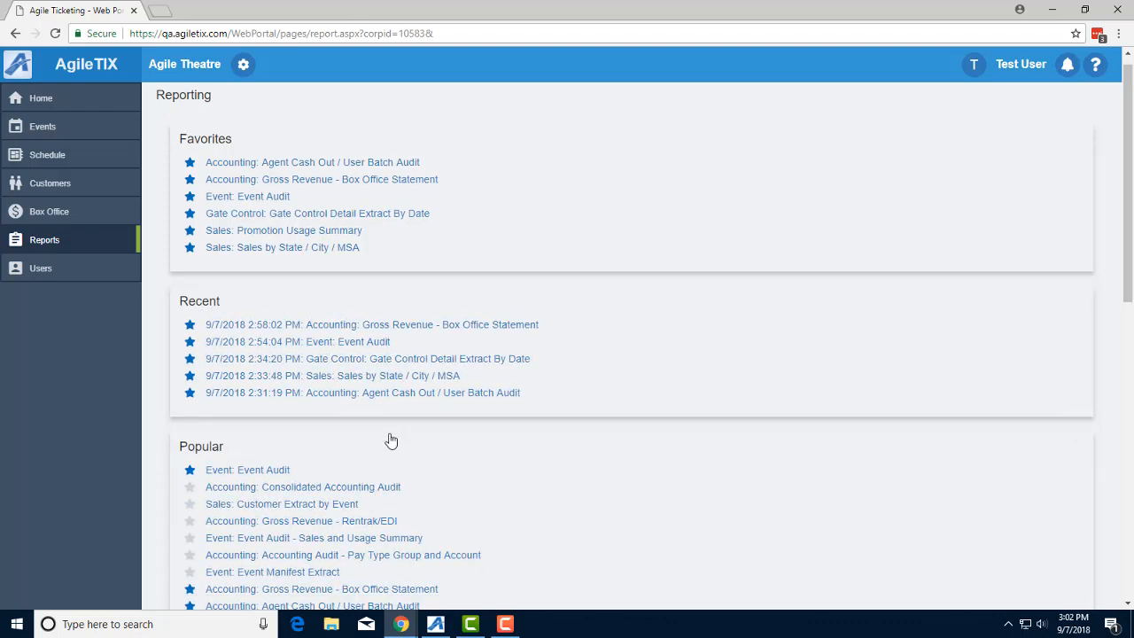
pyautogui.scroll(-2, 514, 436)
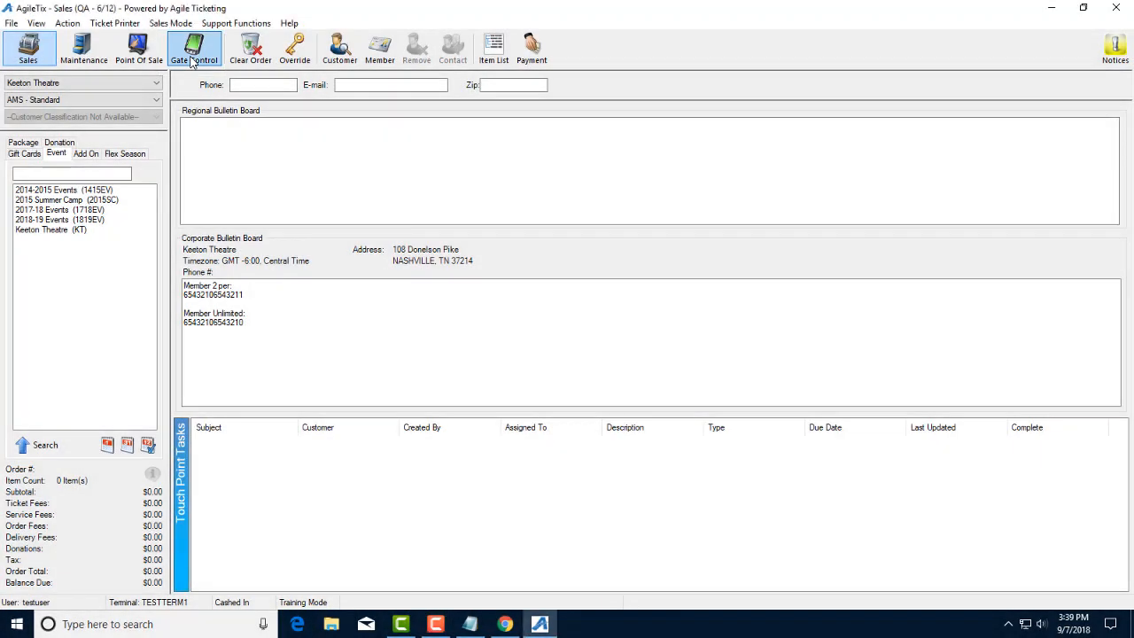
# Step: Start Gate Control validation on the Keeton Daily Batch with (All Events) selected
pyautogui.click(193, 53)
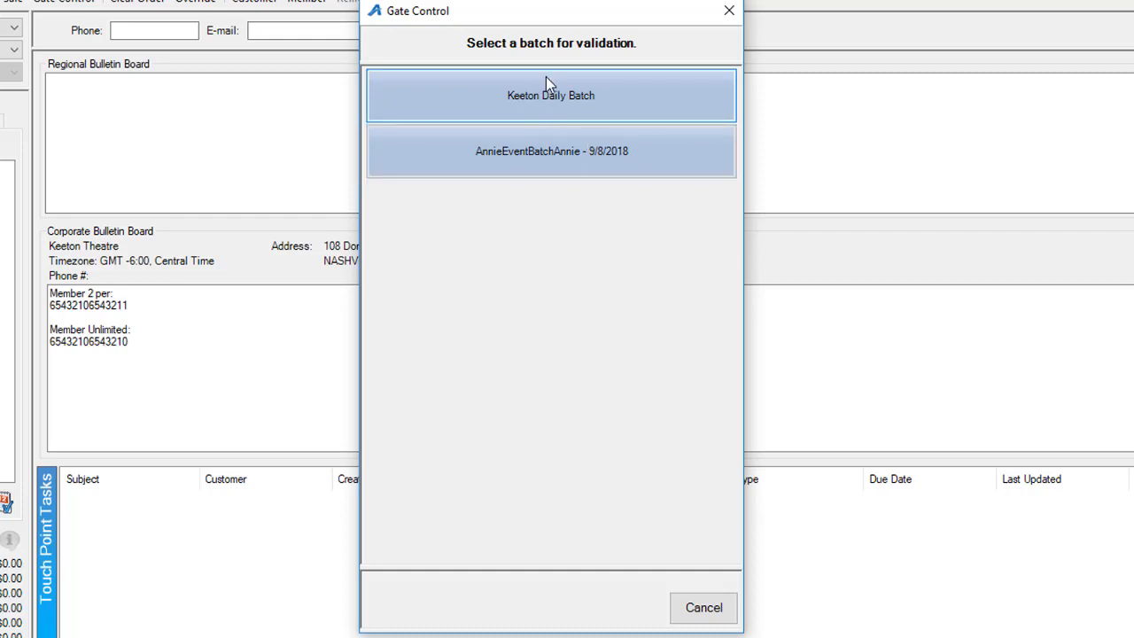
pyautogui.click(562, 99)
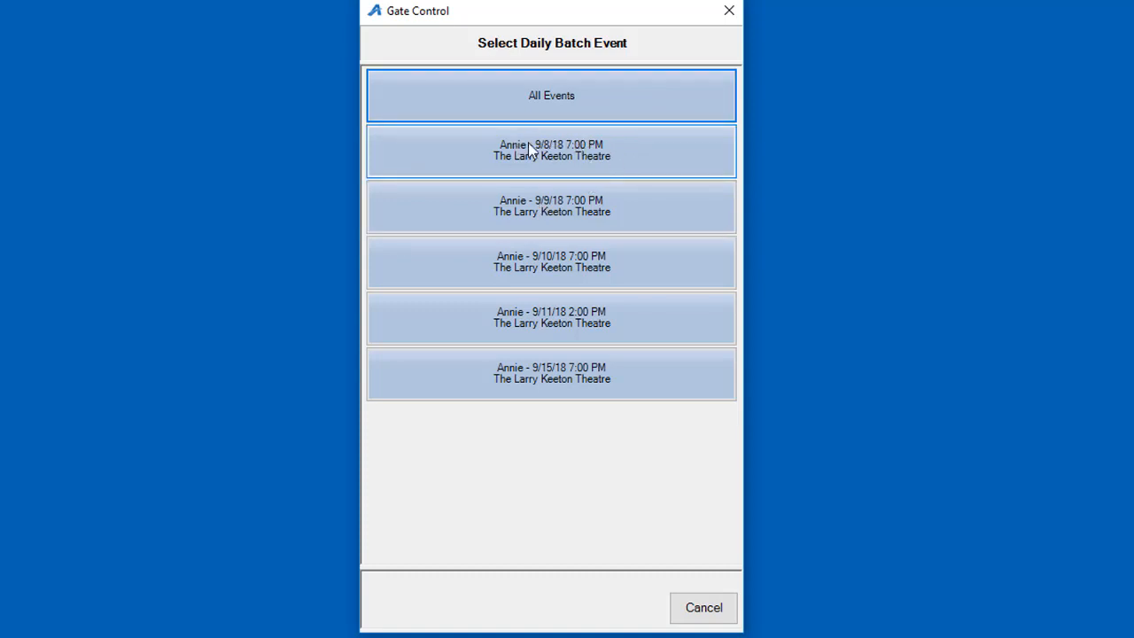
pyautogui.click(557, 101)
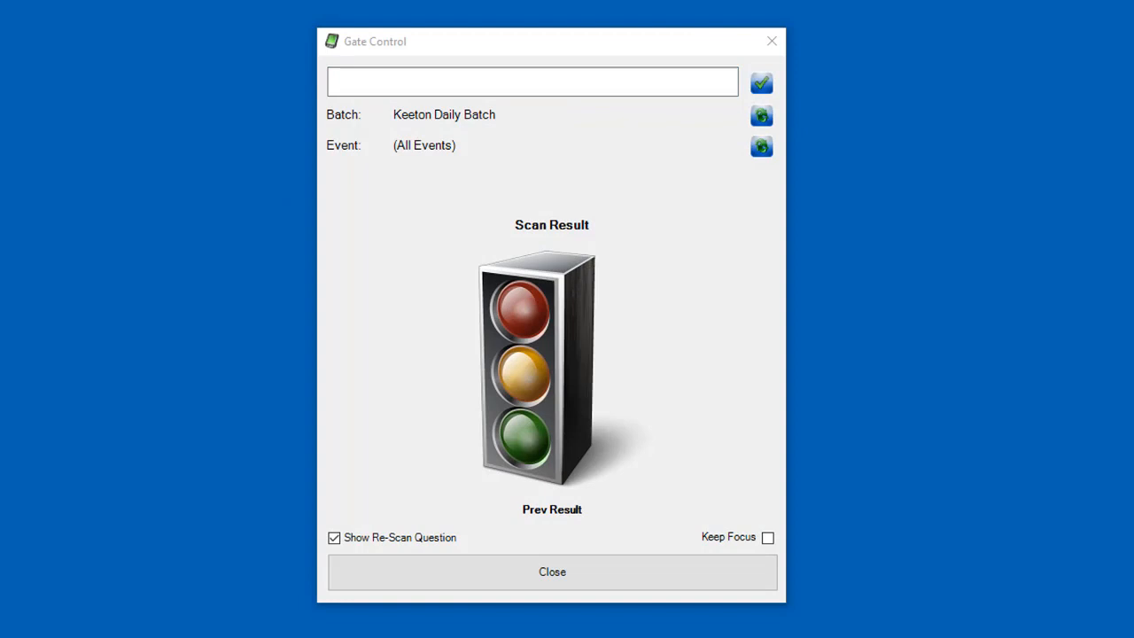
# Step: Enter the first ticket barcode and check it to admit the ticket
pyautogui.click(529, 81)
pyautogui.write('10789492964181')
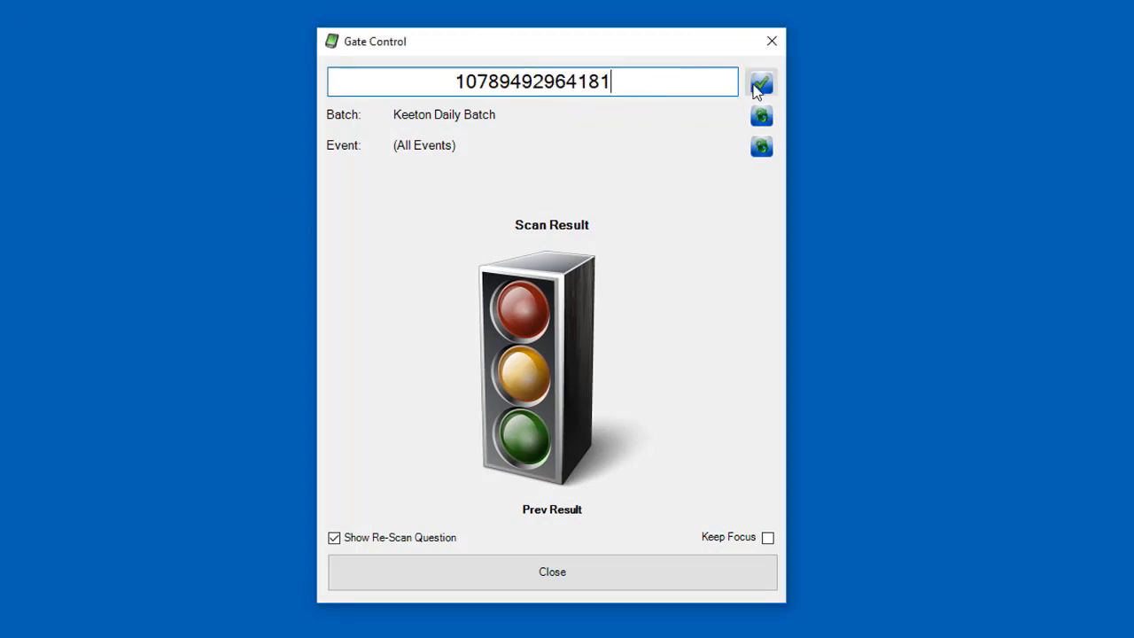
pyautogui.click(760, 85)
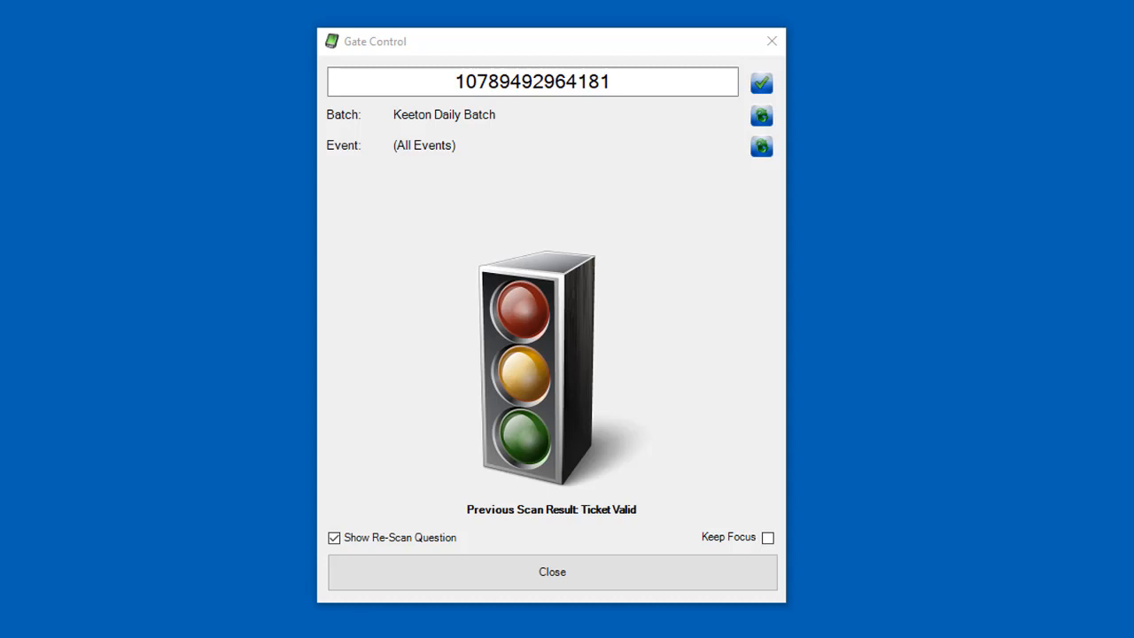
# Step: Check a second, already-admitted ticket barcode and choose Deny Entry on the Re-Scan prompt
pyautogui.doubleClick(393, 79)
pyautogui.write('81697811643452')
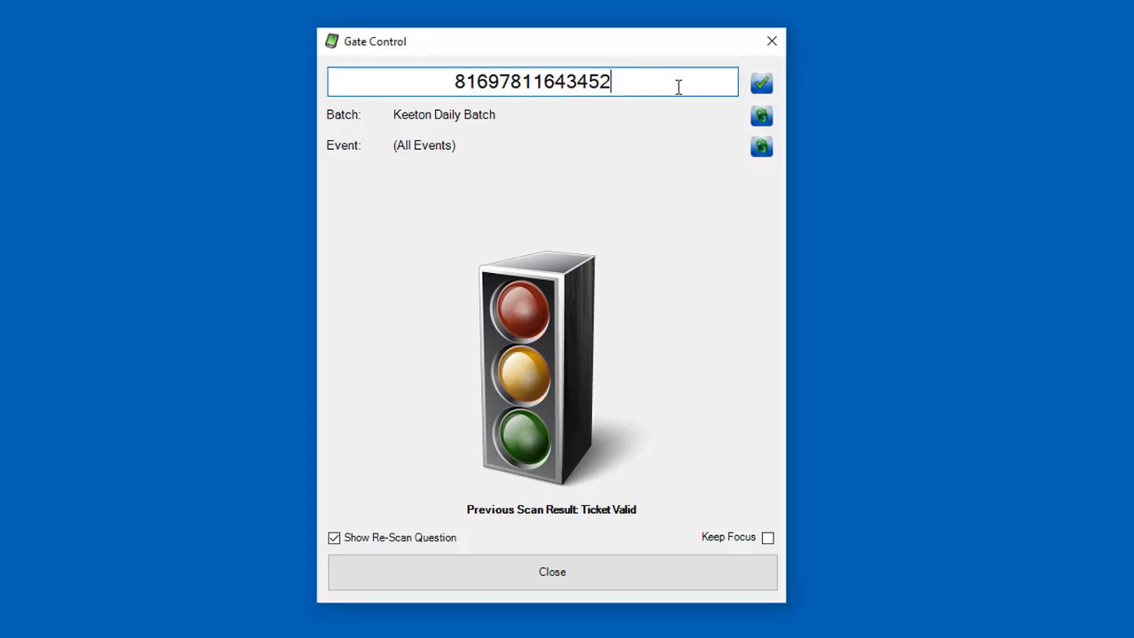
pyautogui.click(763, 90)
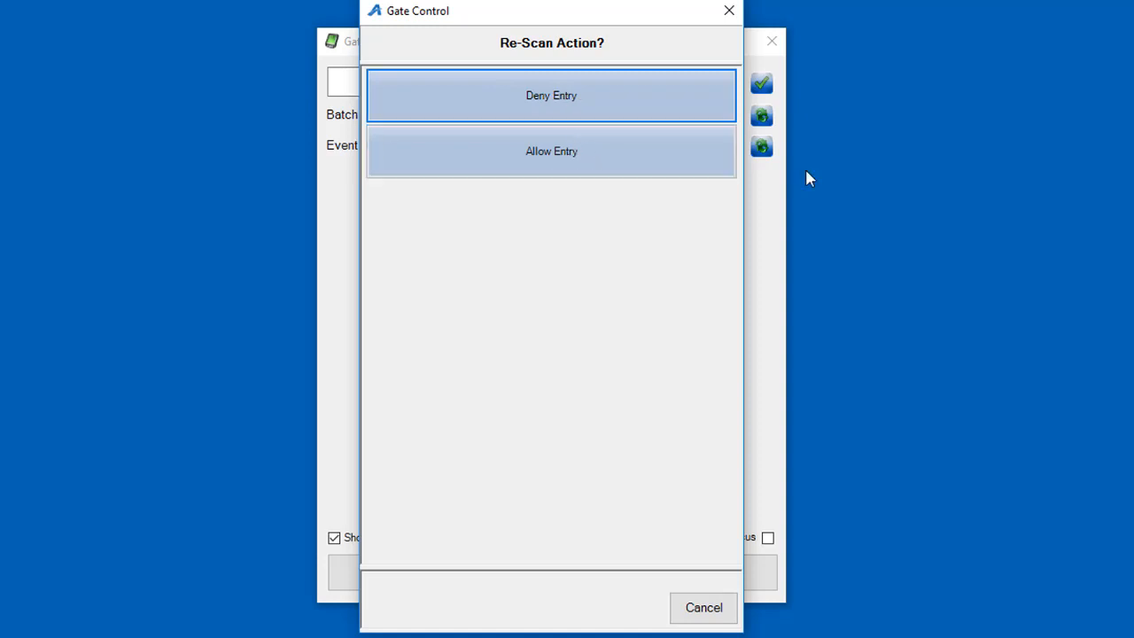
pyautogui.click(543, 101)
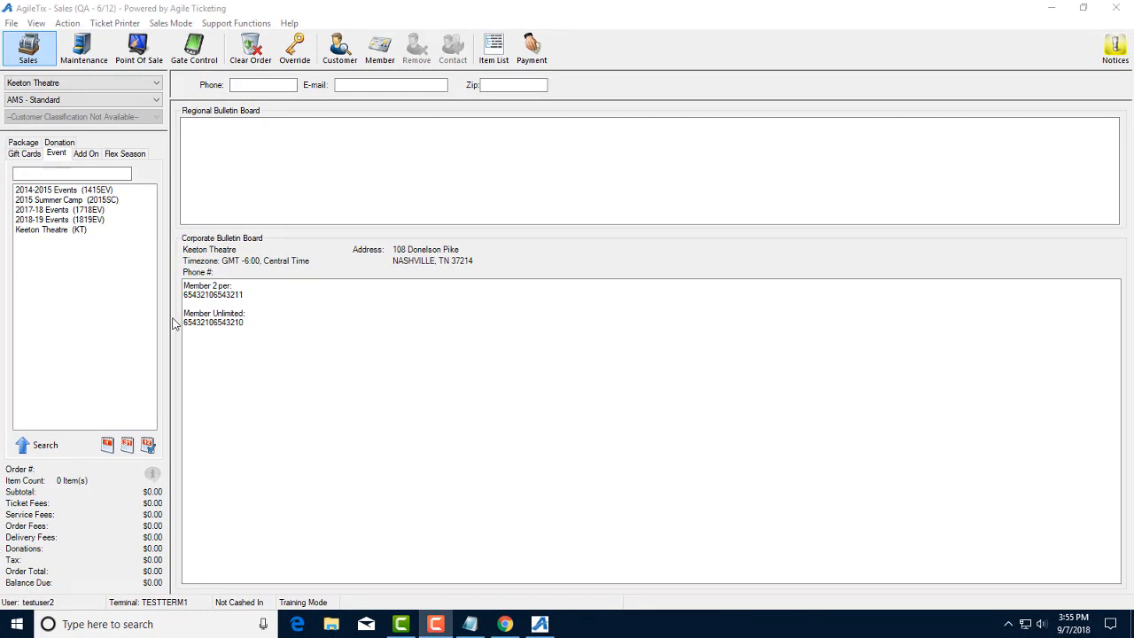
# Step: In Administration, open the ScanMember entry of Keeton Theatre's Keeton Daily Batch under Gate Control
pyautogui.click(12, 24)
pyautogui.click(35, 40)
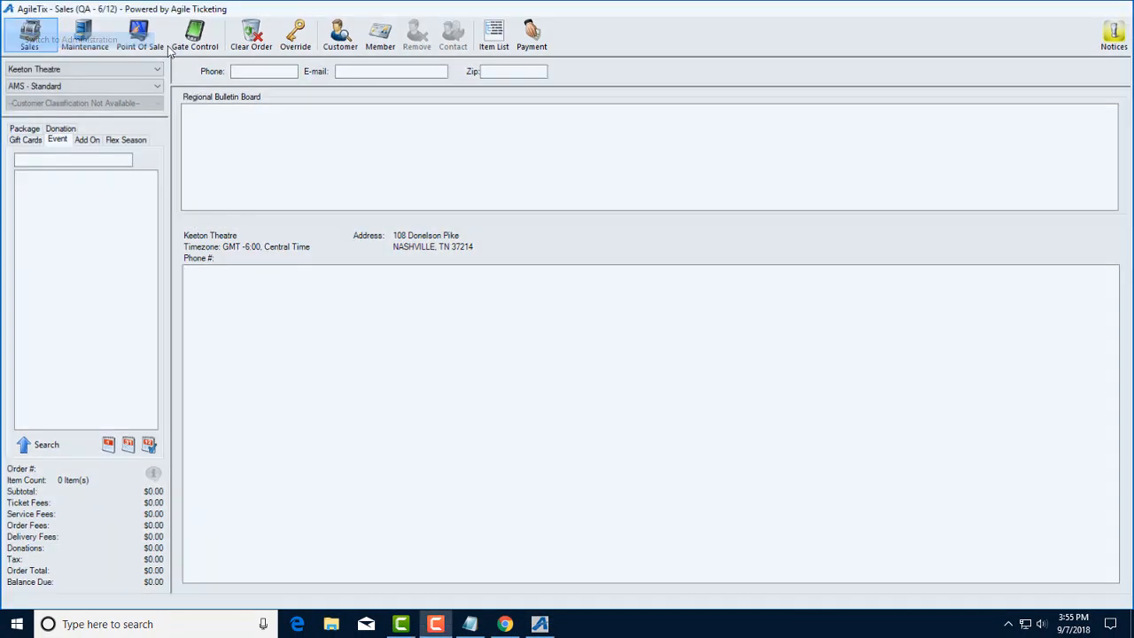
pyautogui.doubleClick(82, 133)
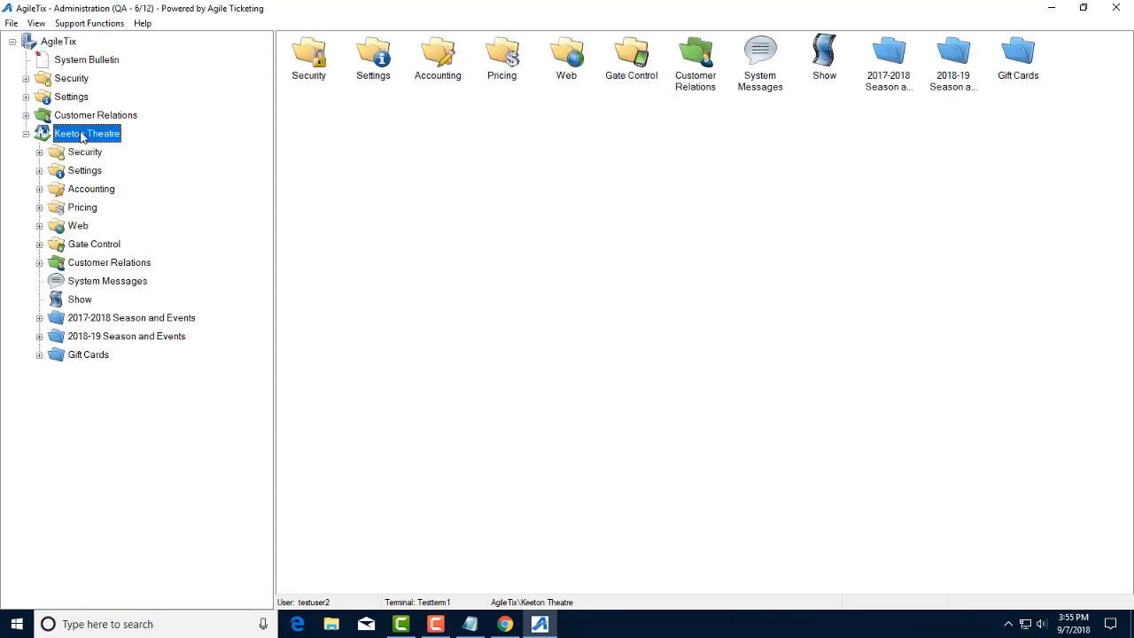
pyautogui.doubleClick(85, 245)
pyautogui.click(118, 282)
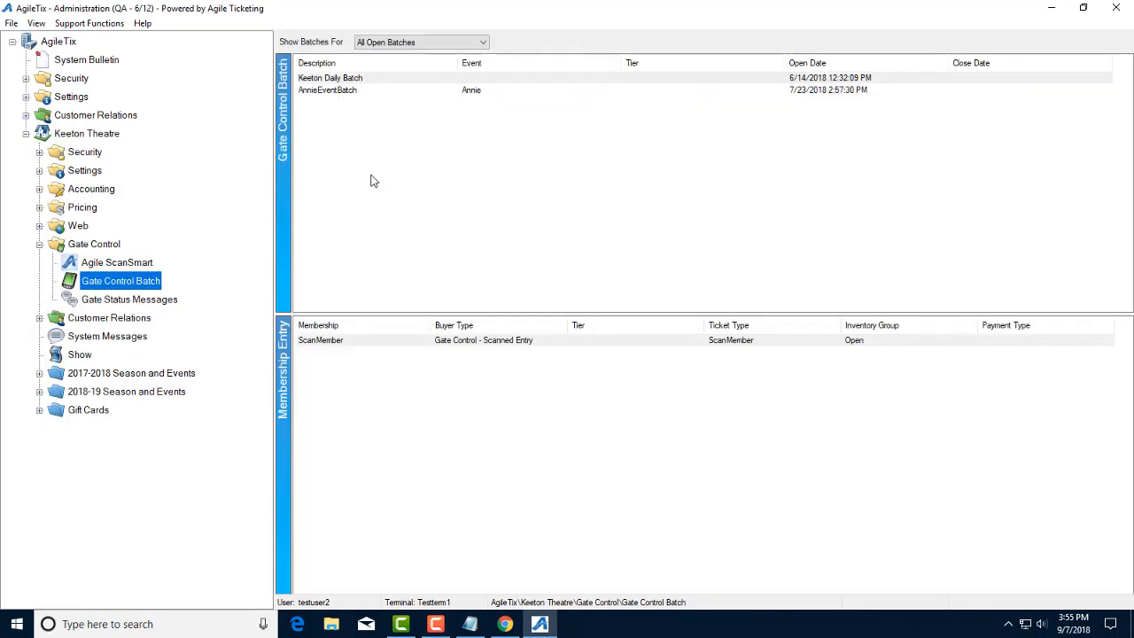
pyautogui.click(357, 80)
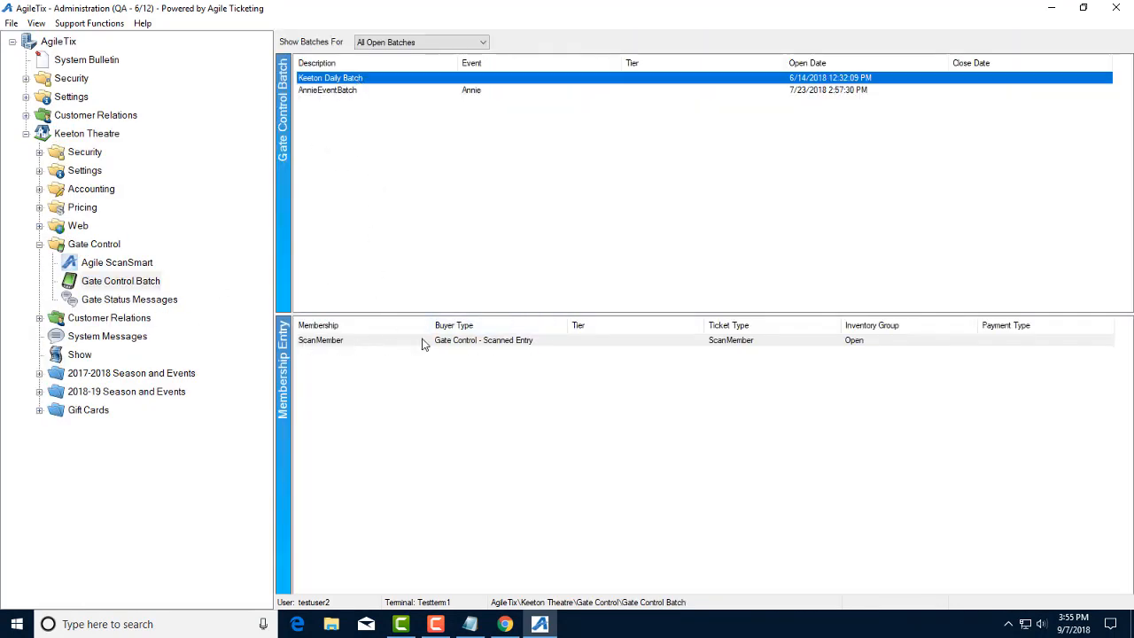
pyautogui.doubleClick(504, 341)
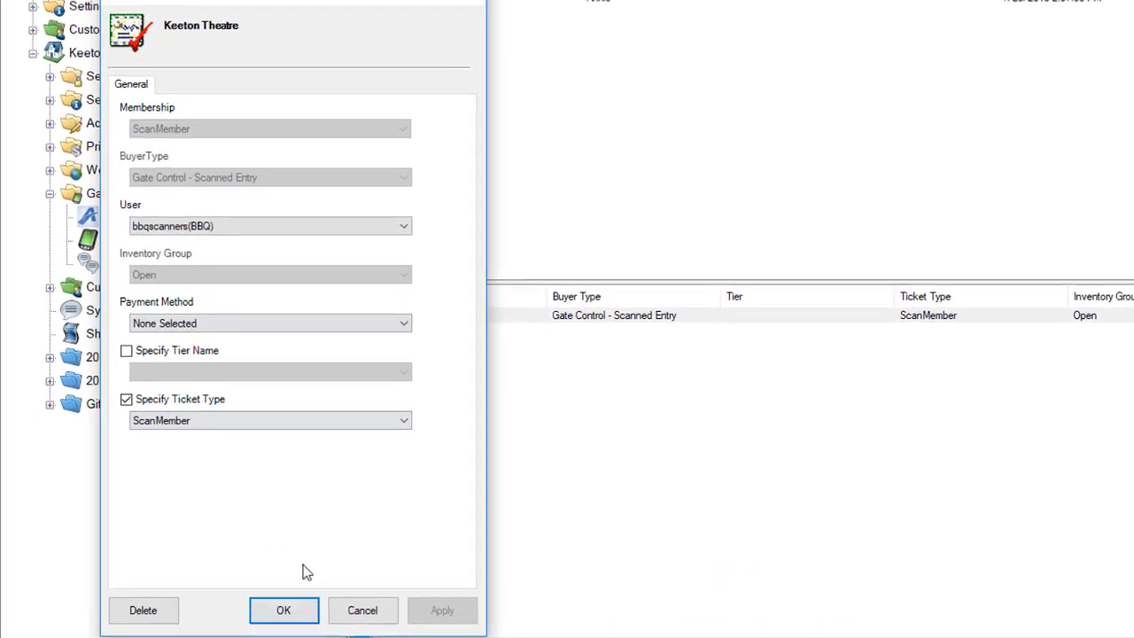
# Step: Close the membership entry without changes and return to AgileTix Sales
pyautogui.click(370, 611)
pyautogui.click(10, 23)
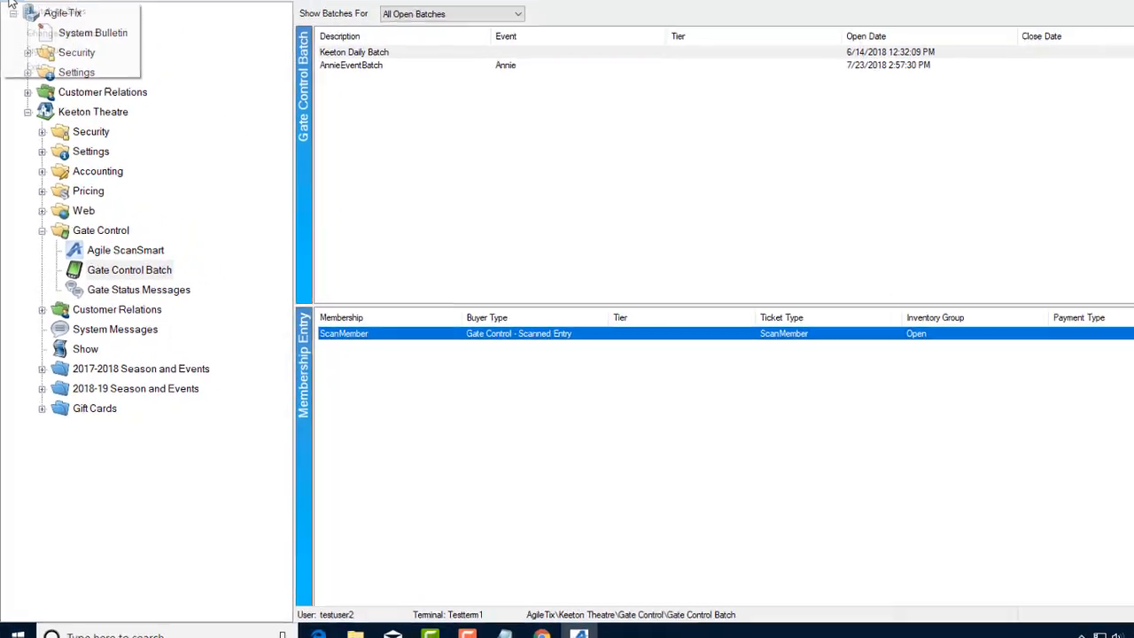
pyautogui.click(83, 41)
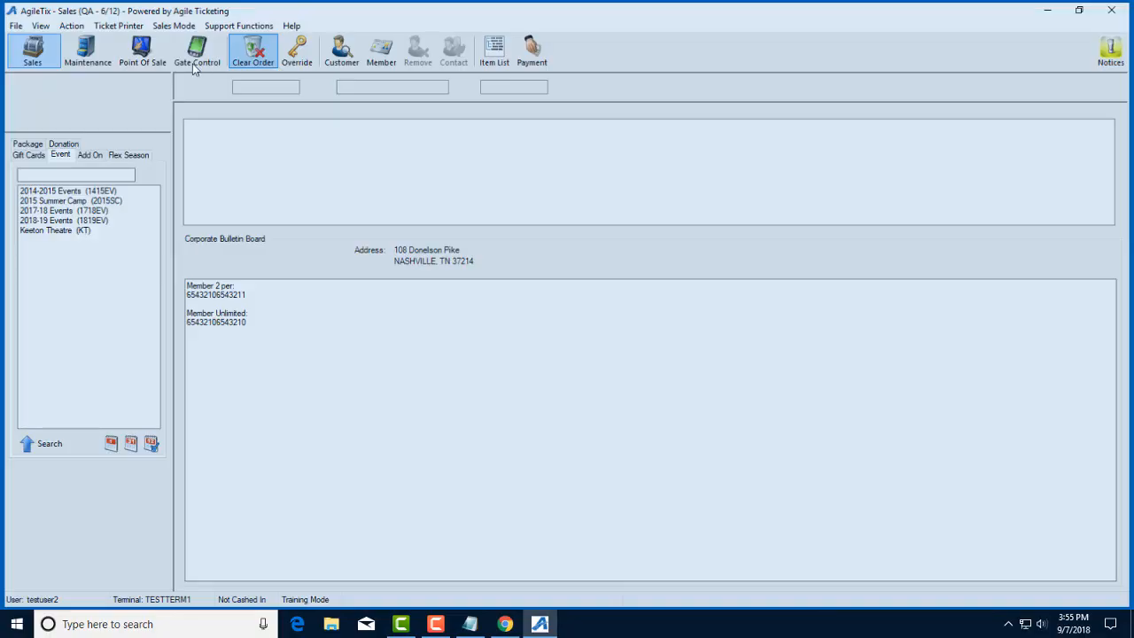
# Step: Start Gate Control validation for the Keeton Daily Batch with All Events
pyautogui.click(193, 59)
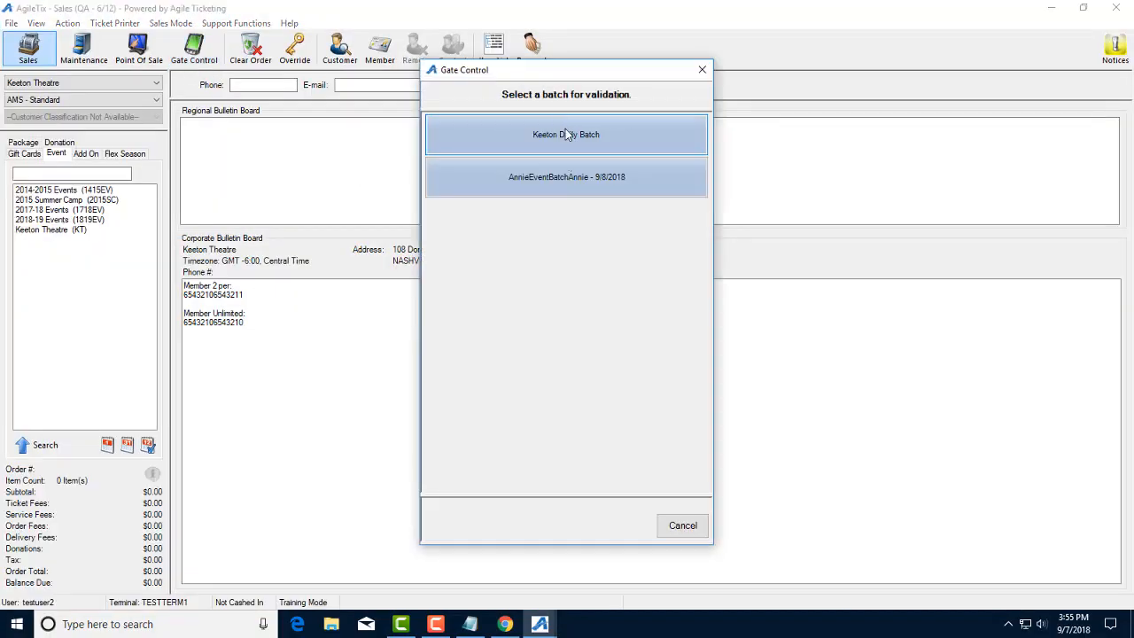
pyautogui.click(555, 134)
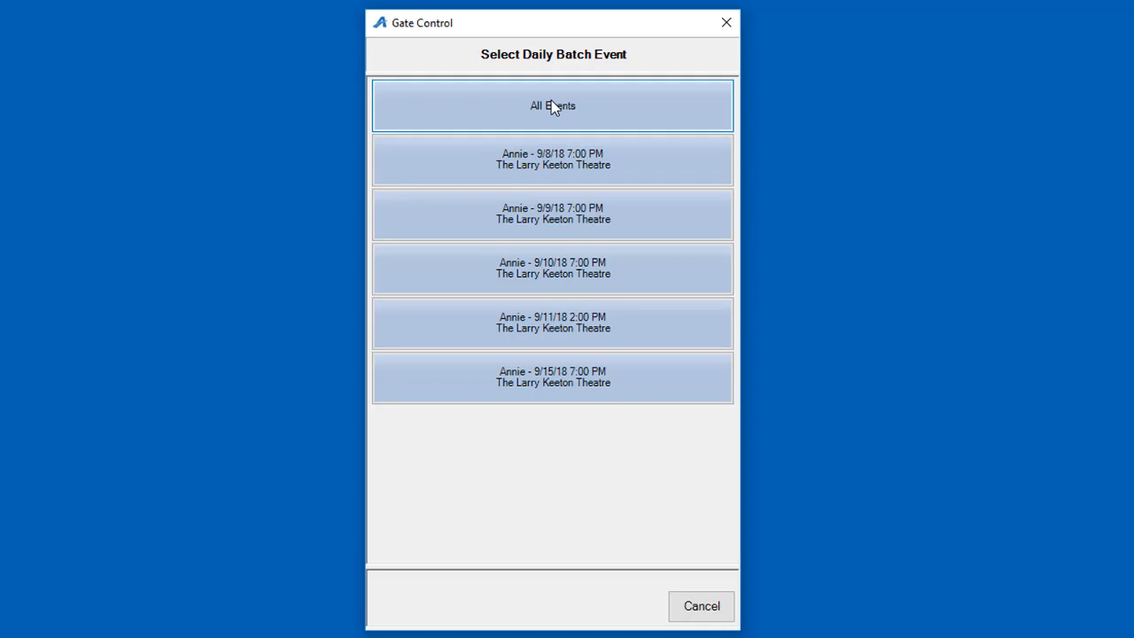
pyautogui.click(550, 101)
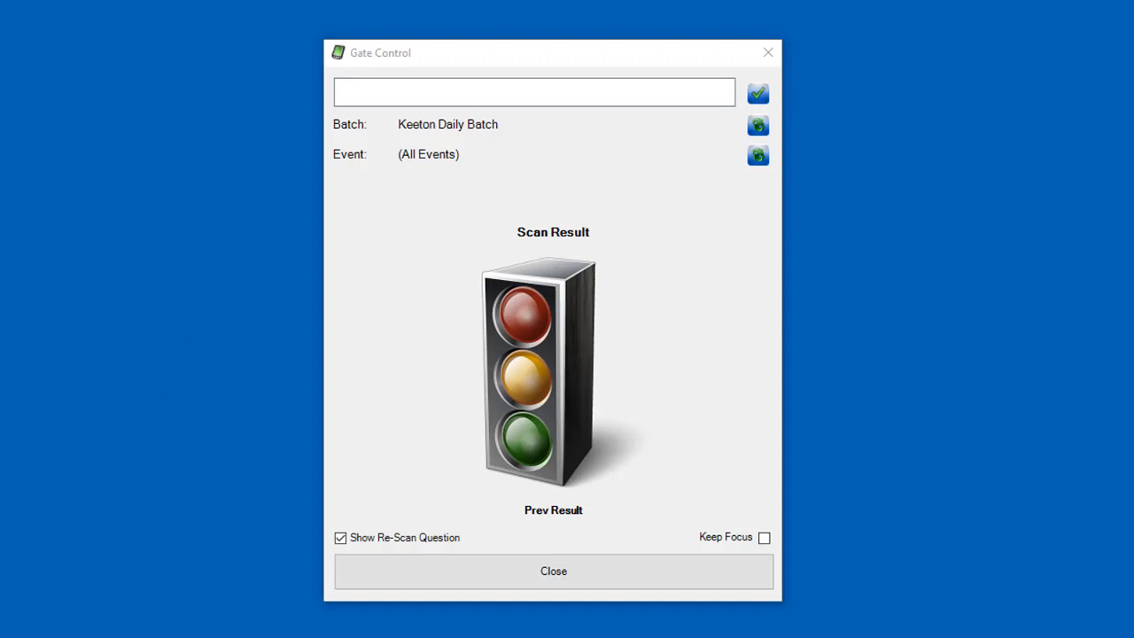
# Step: Enter the member's barcode, check it, and admit them to the Annie performance
pyautogui.click(547, 98)
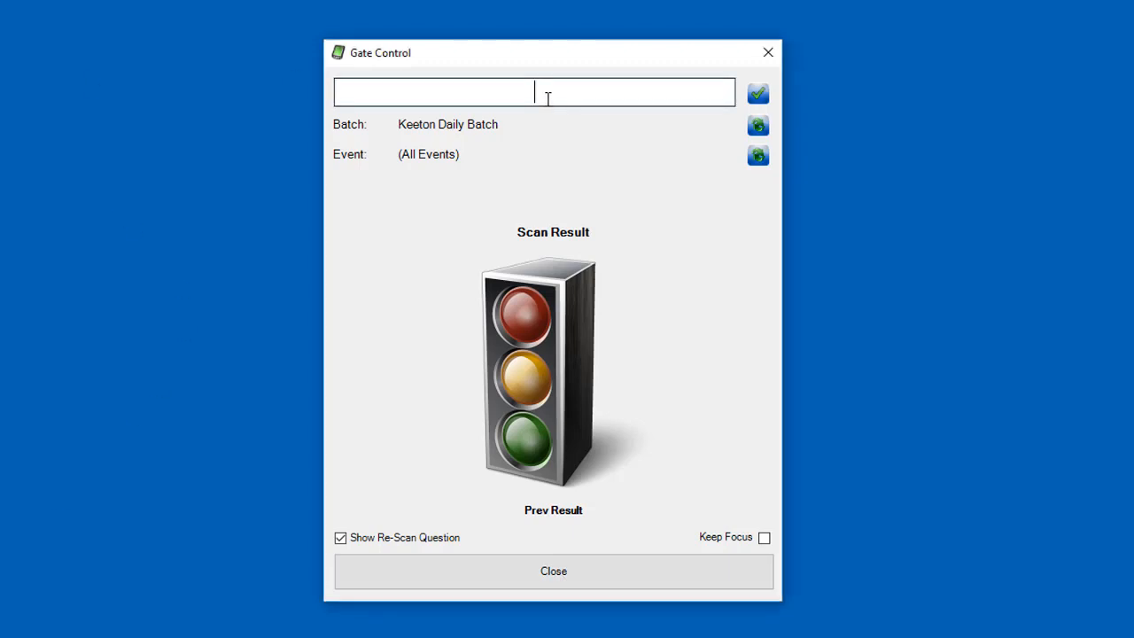
pyautogui.write('65432106543210')
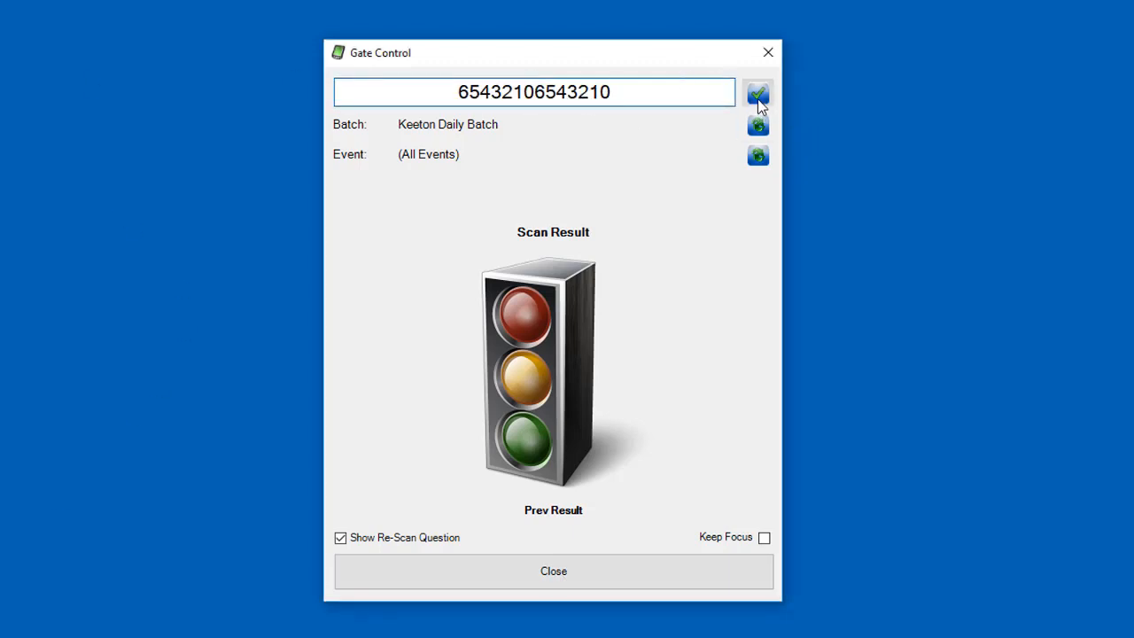
pyautogui.click(757, 101)
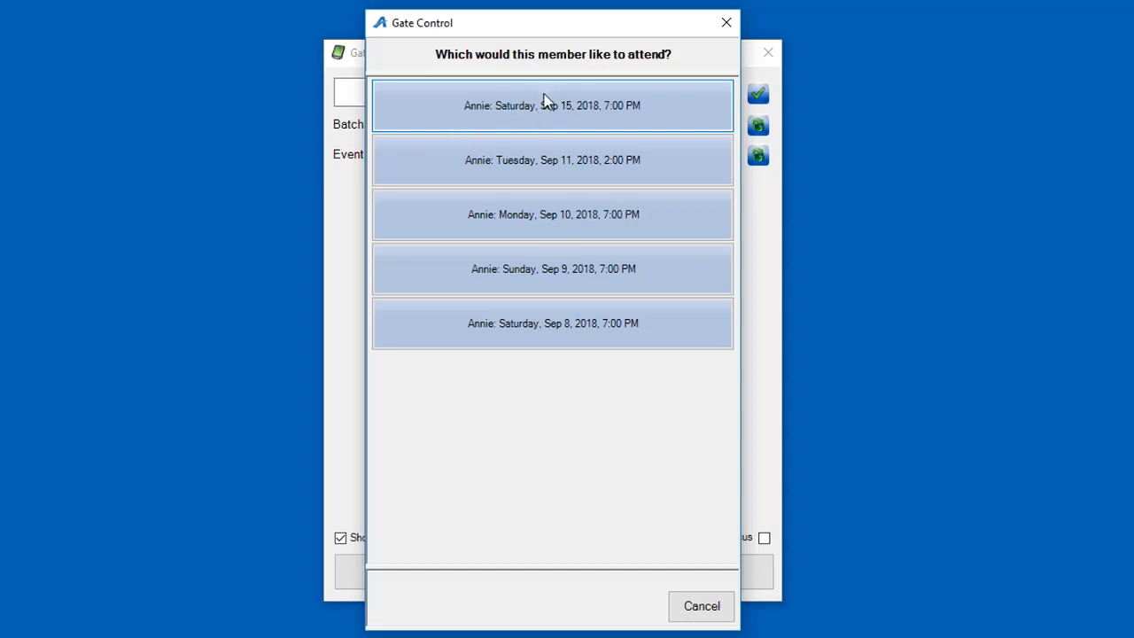
pyautogui.click(544, 166)
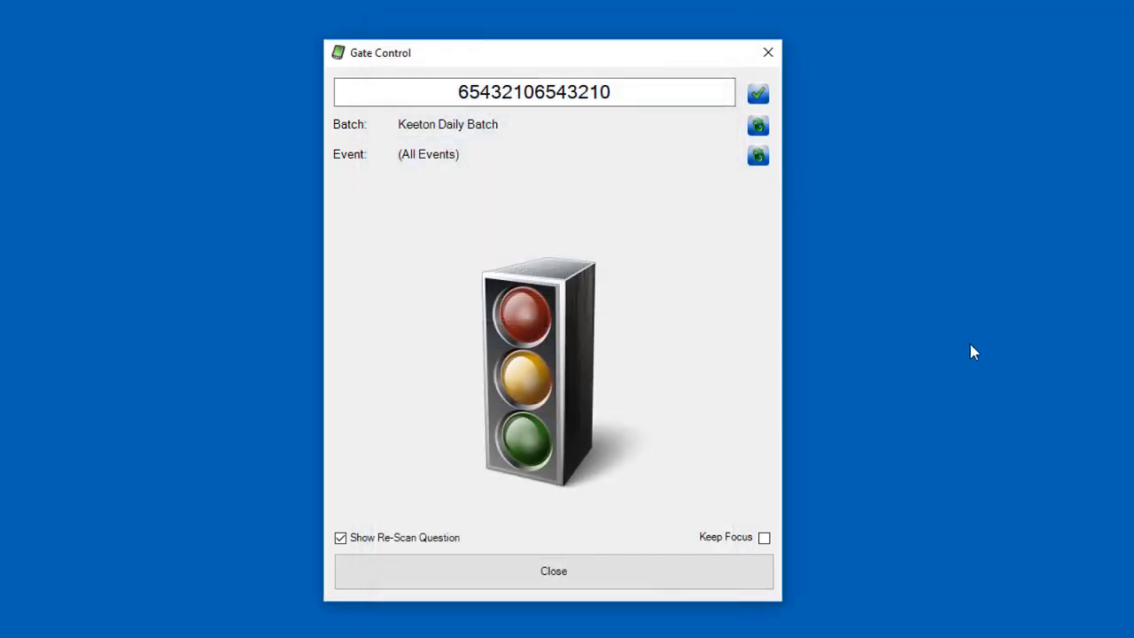
pyautogui.press('Return')
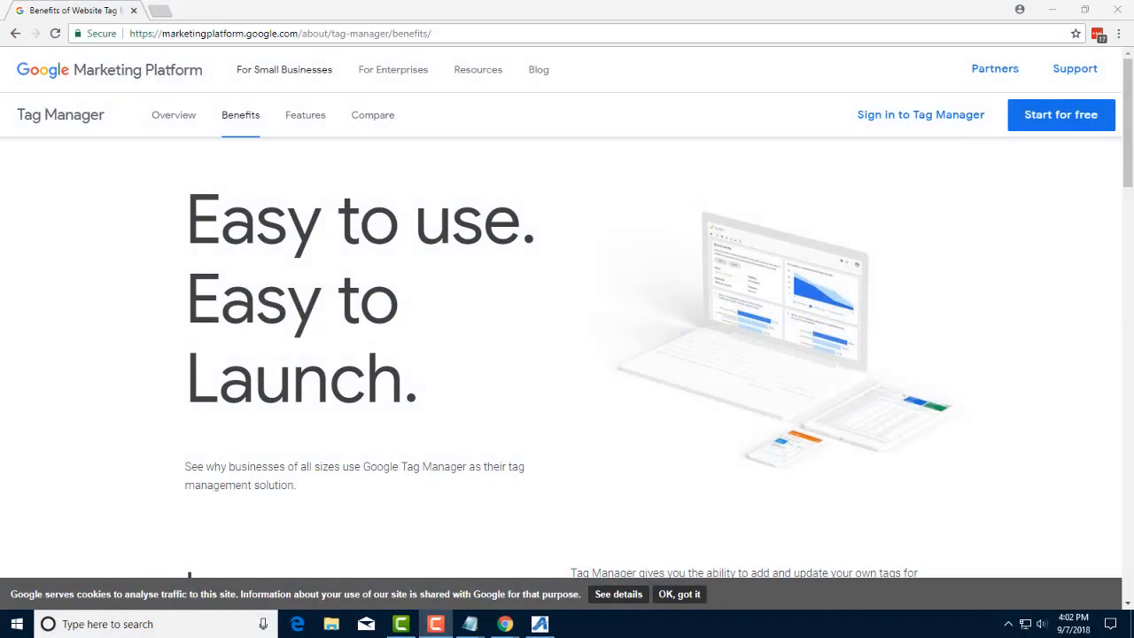
# Step: Scroll down the Tag Manager Benefits page
pyautogui.scroll(-1, 462, 326)
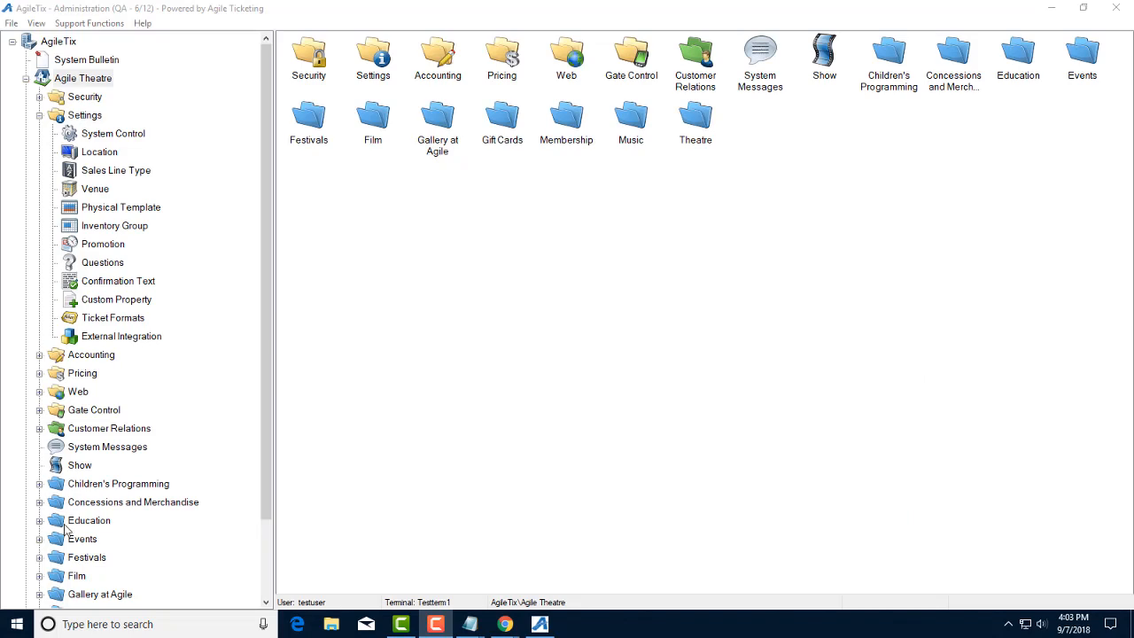
# Step: Paste container ID GTM-M6LWN2R into the Container ID field of System Control settings
pyautogui.click(93, 136)
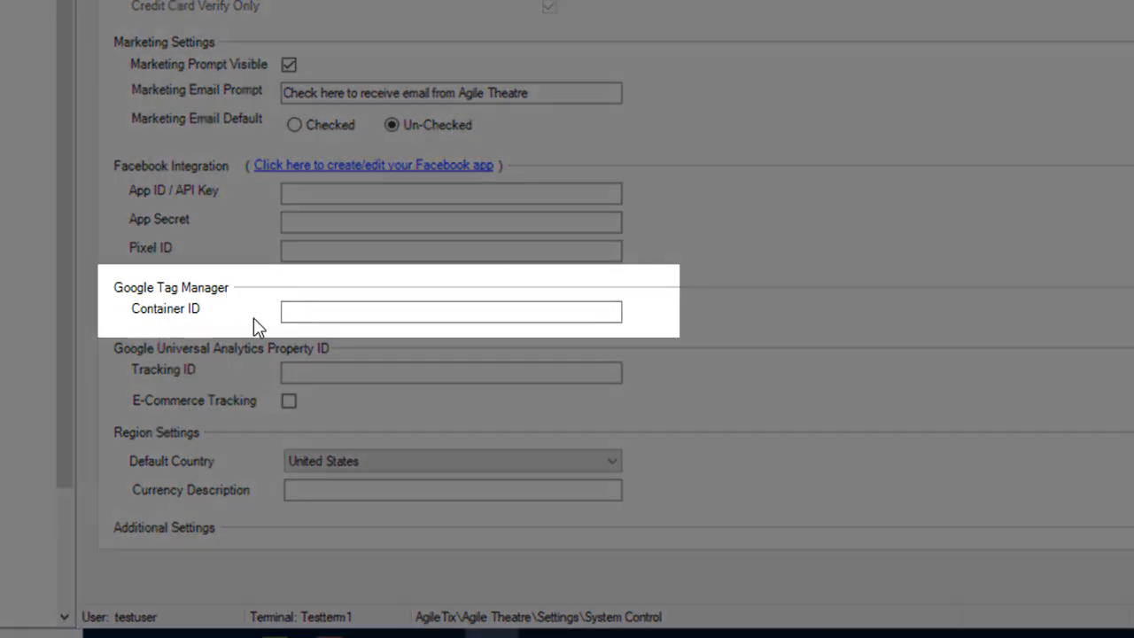
pyautogui.click(347, 315)
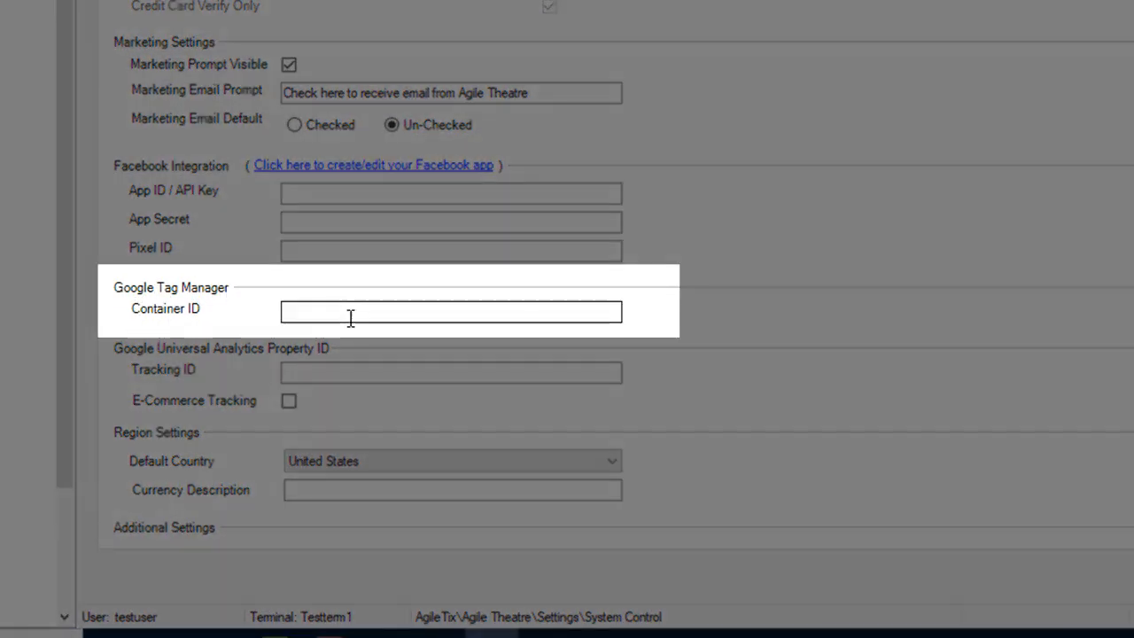
pyautogui.write('GTM-M6LWN2R')
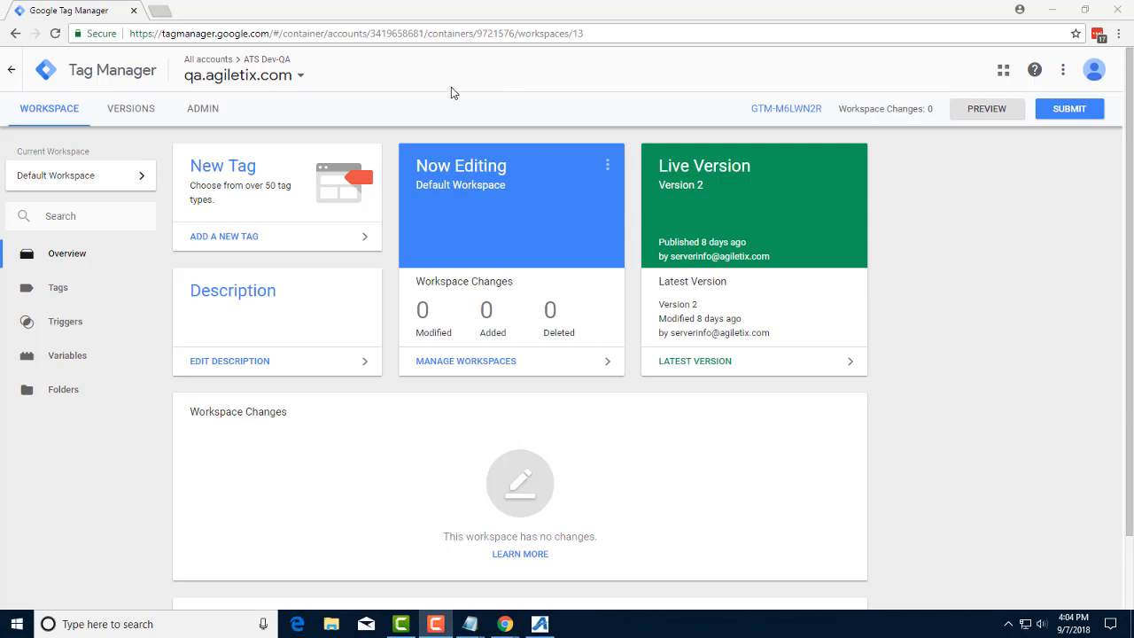
# Step: Show the list of tags in the Google Tag Manager container
pyautogui.click(56, 290)
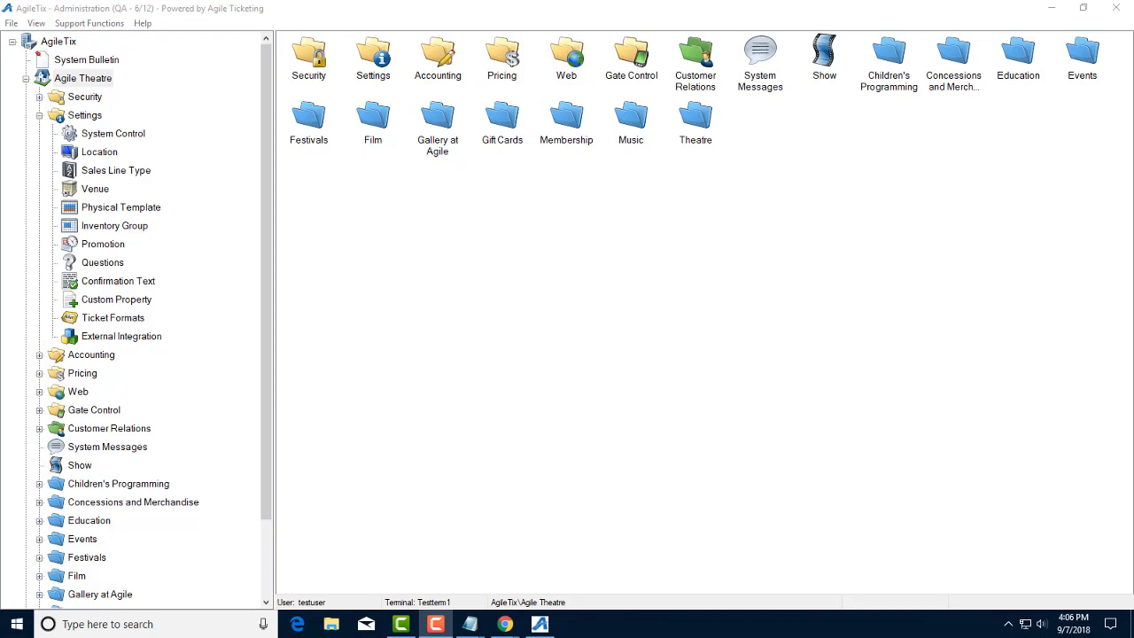
# Step: Empty the Google Universal Analytics Tracking ID field in System Control's General settings
pyautogui.click(80, 133)
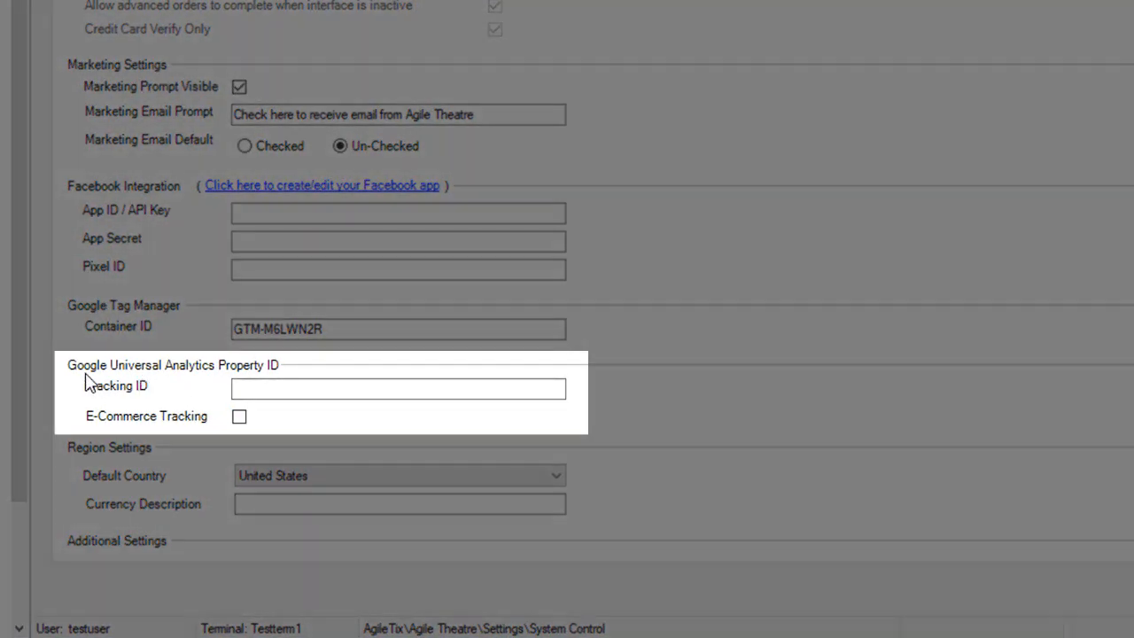
pyautogui.click(283, 388)
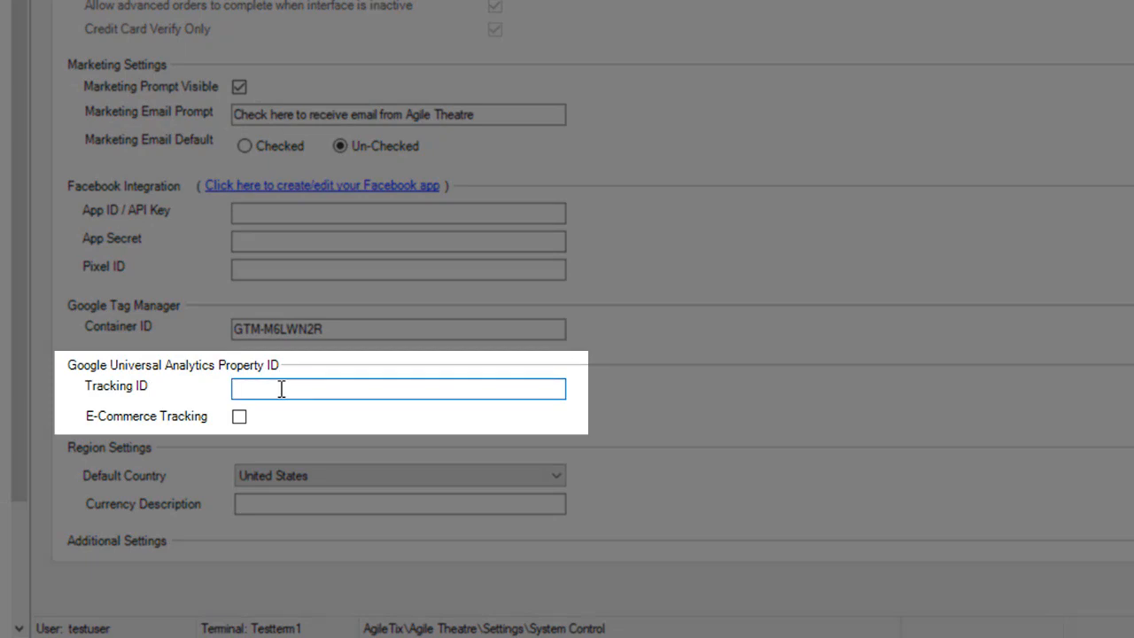
pyautogui.hotkey('ctrl', 'v')
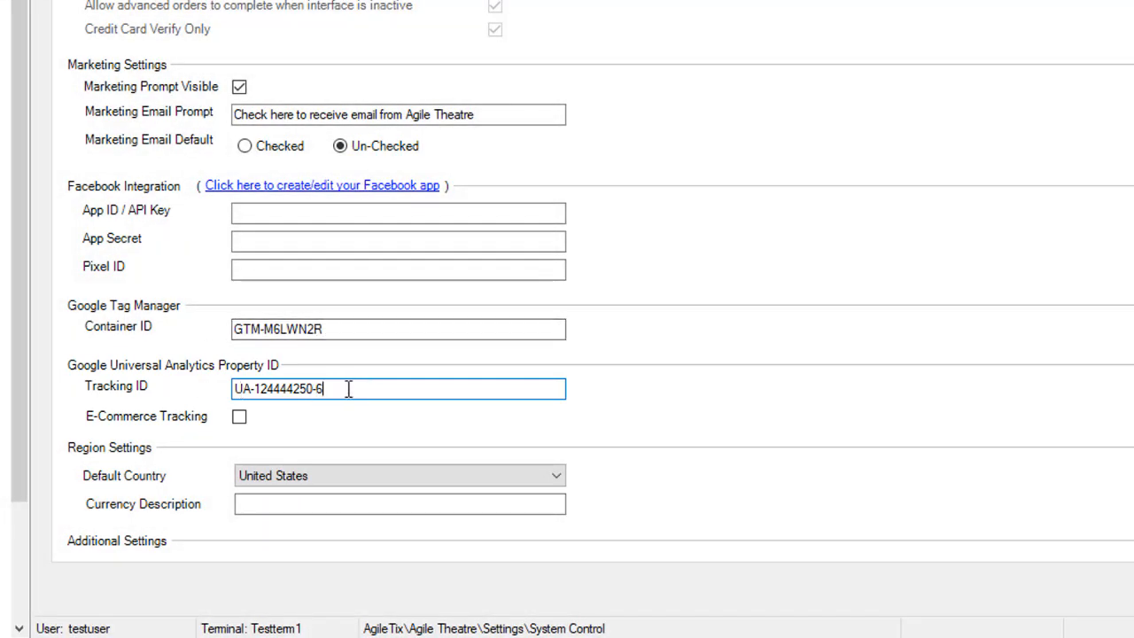
pyautogui.moveTo(347, 387); pyautogui.dragTo(165, 405)
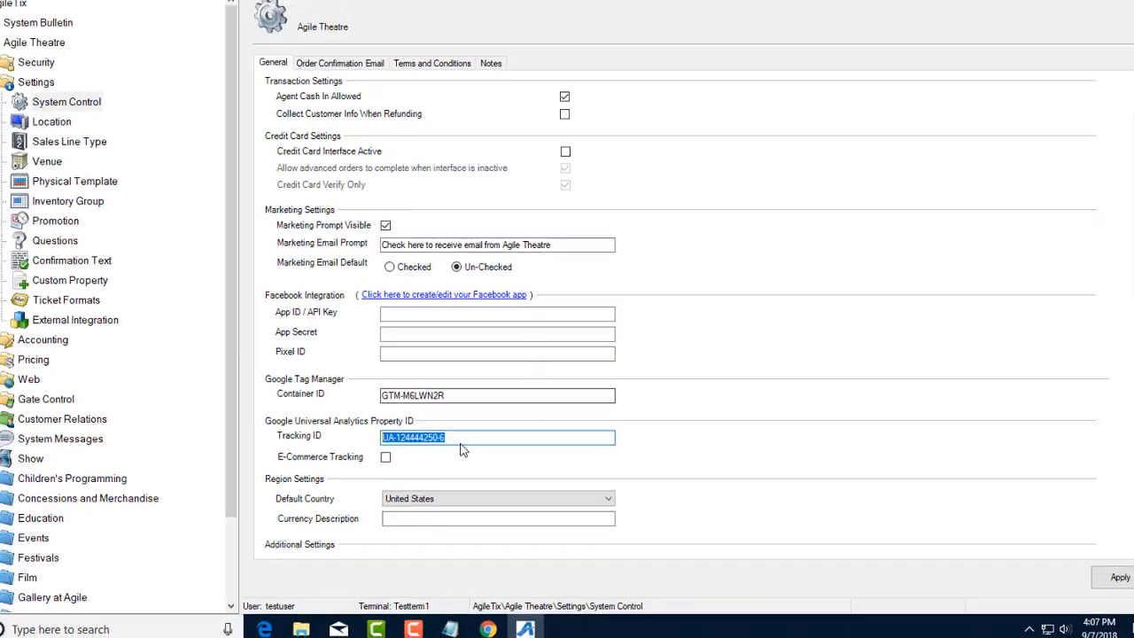
pyautogui.click(461, 443)
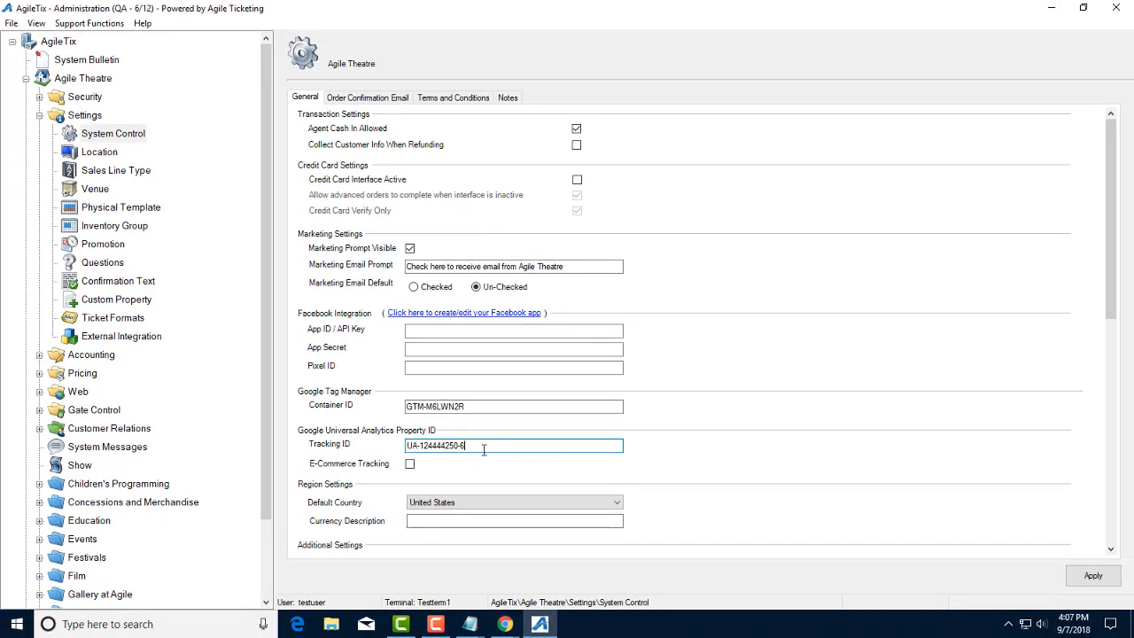
pyautogui.moveTo(483, 449); pyautogui.dragTo(334, 451)
pyautogui.press('BackSpace')
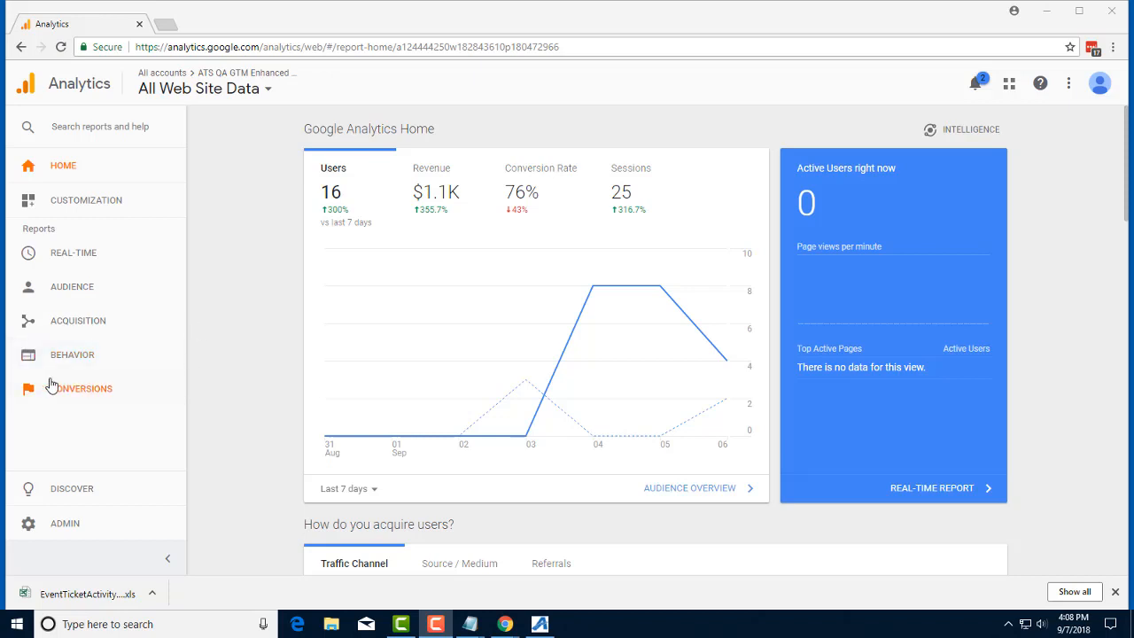
# Step: Open the Ecommerce Product Performance report under Conversions for Sep 7, 2018
pyautogui.click(81, 388)
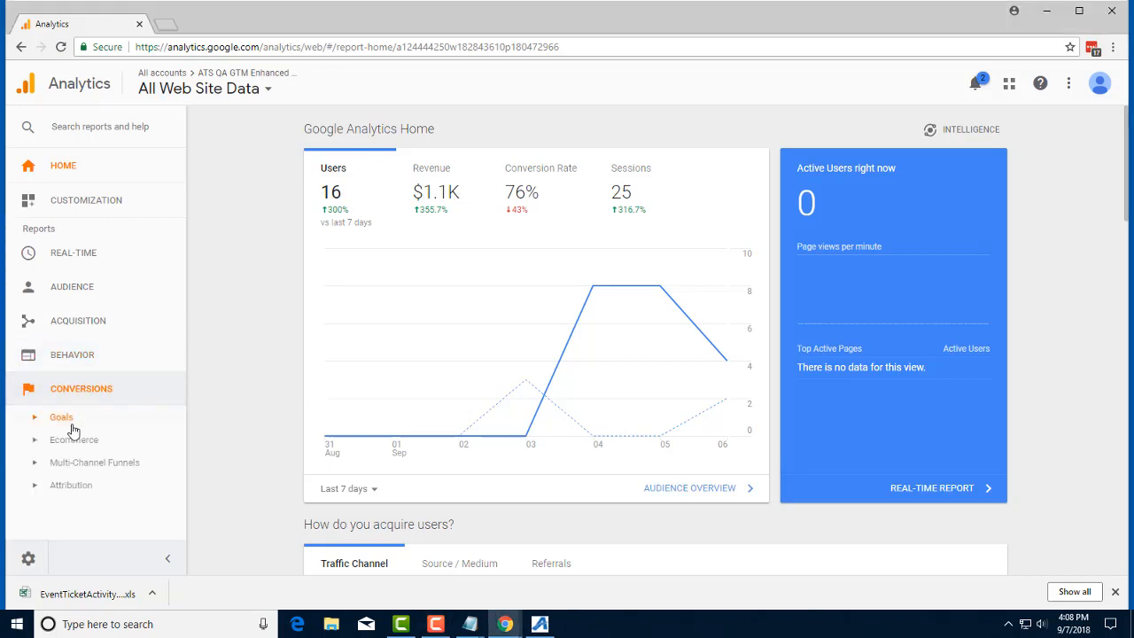
pyautogui.click(85, 443)
pyautogui.scroll(-3, 152, 435)
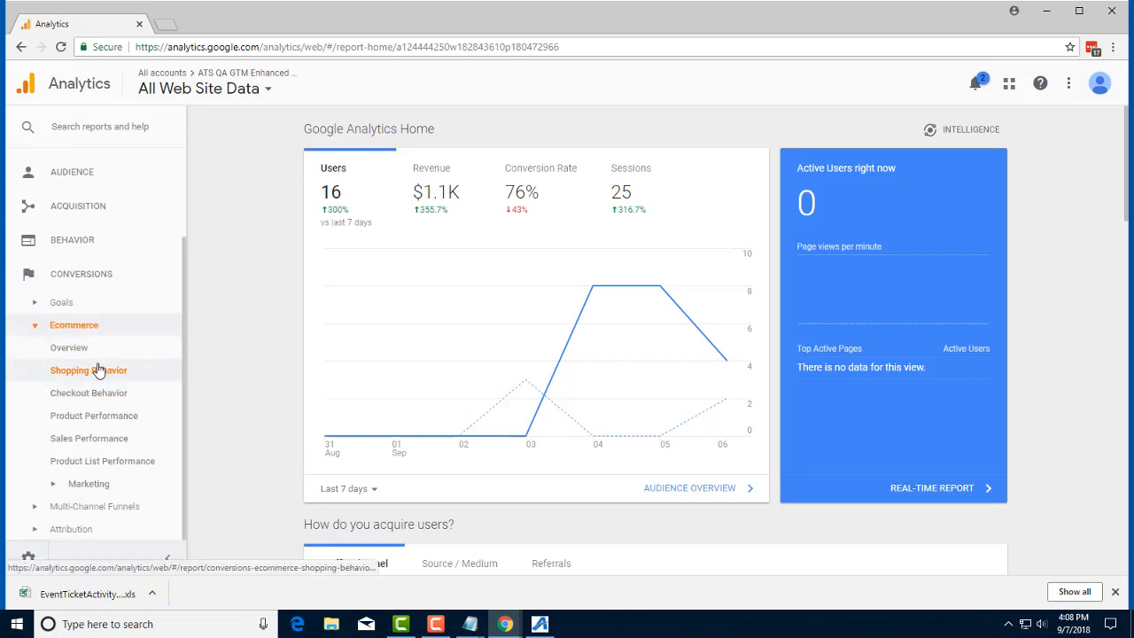
pyautogui.click(84, 370)
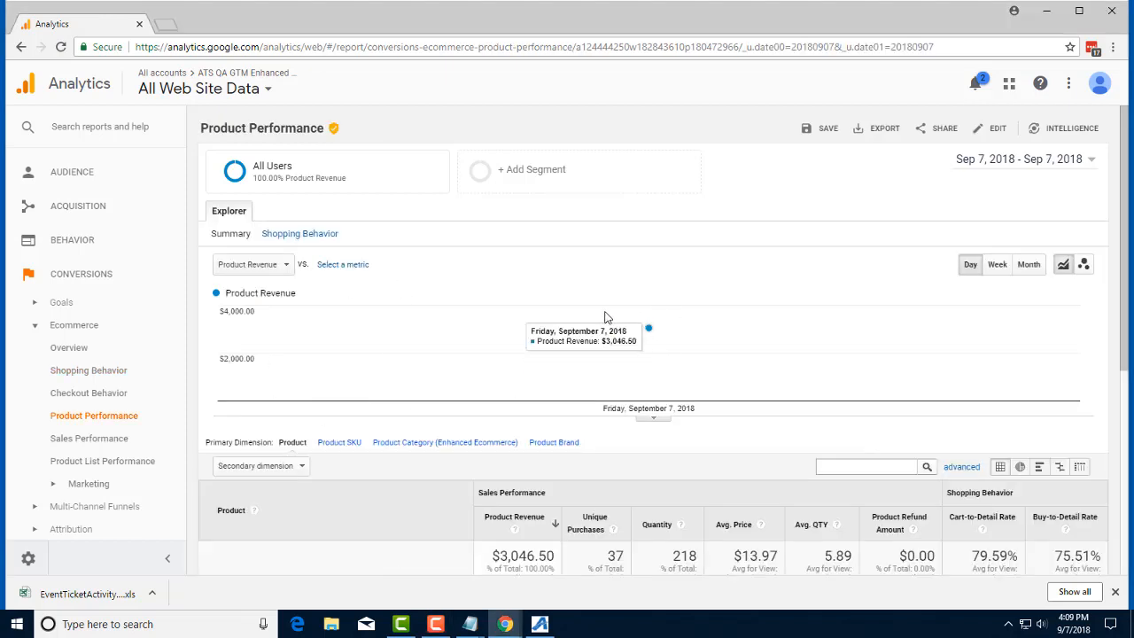
# Step: Add Product Variant as the table's secondary dimension and review the updated rows
pyautogui.scroll(-4, 605, 316)
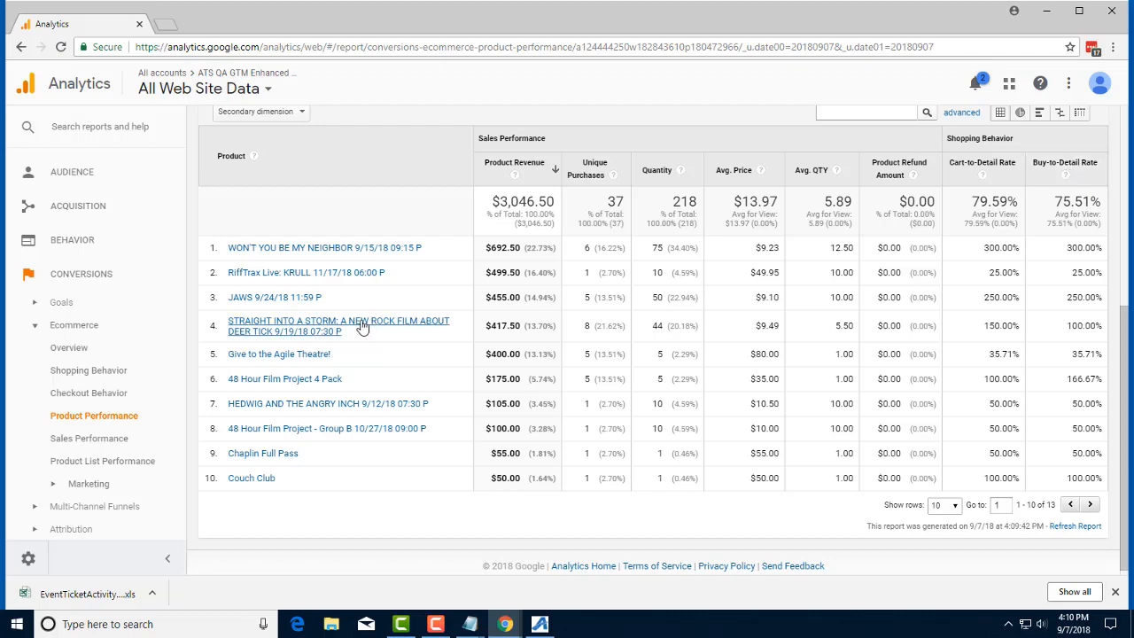
pyautogui.scroll(3, 359, 332)
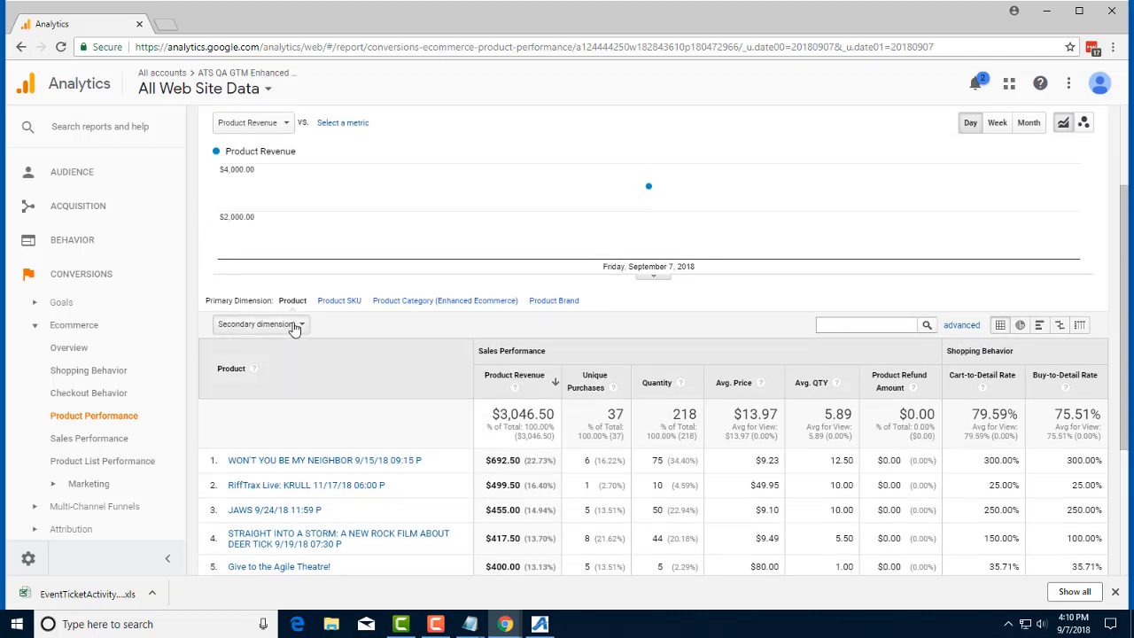
pyautogui.click(295, 327)
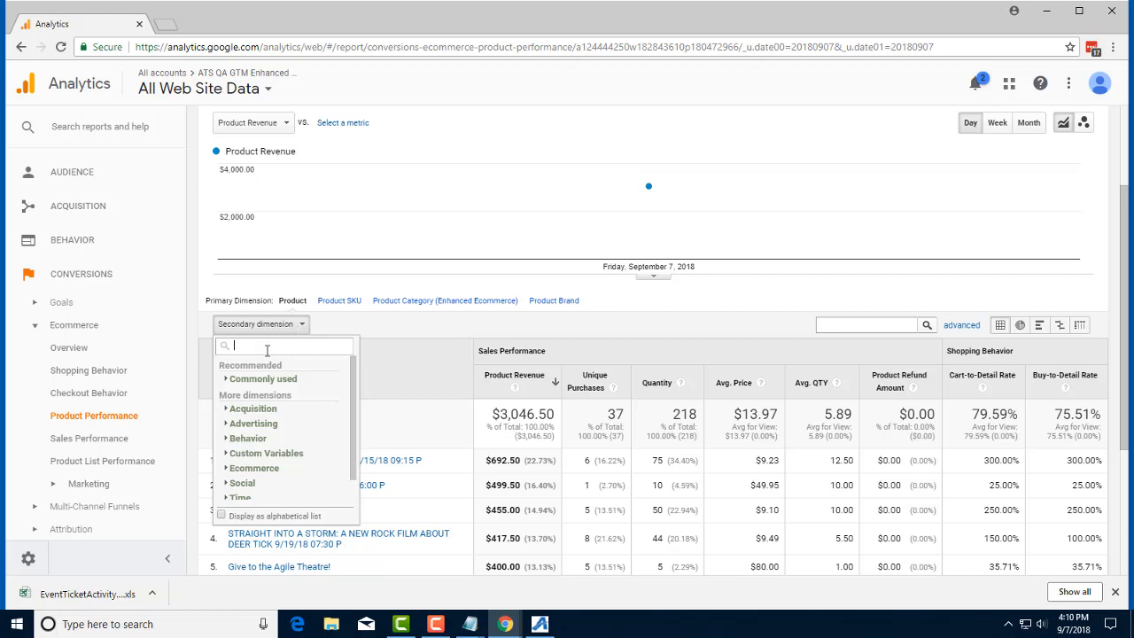
pyautogui.write('va')
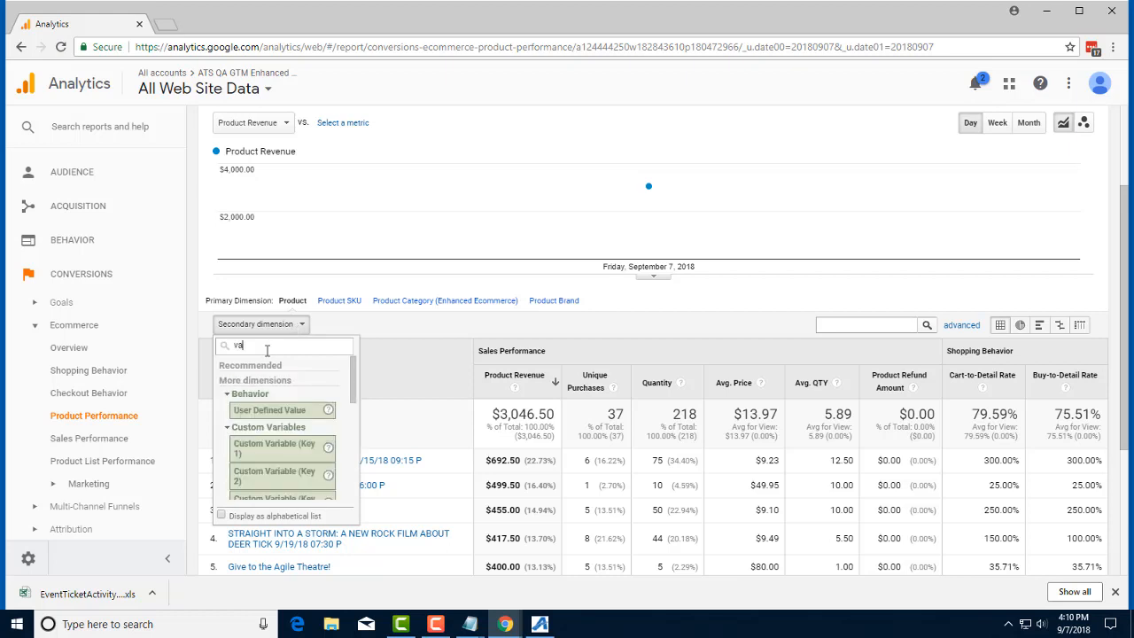
pyautogui.write('riant')
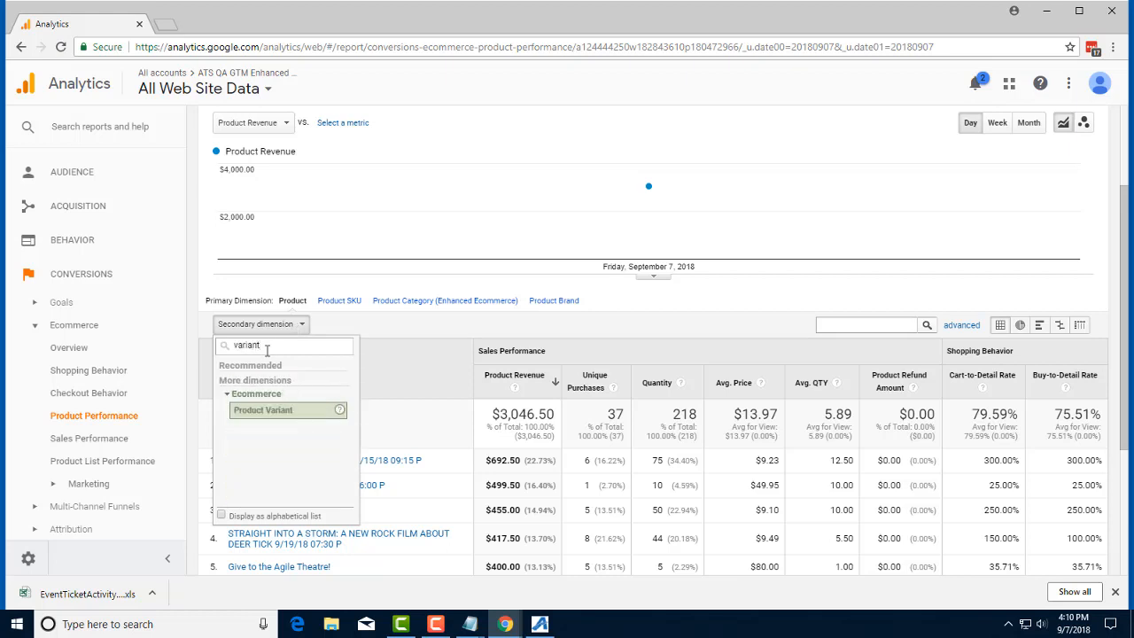
pyautogui.click(299, 412)
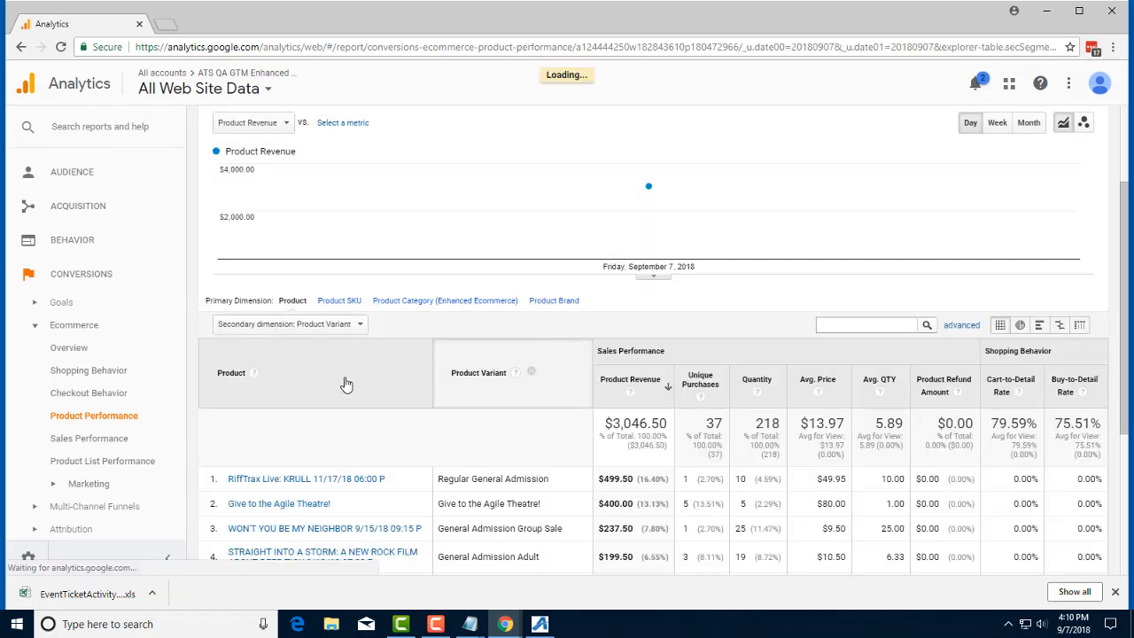
pyautogui.scroll(-1, 443, 407)
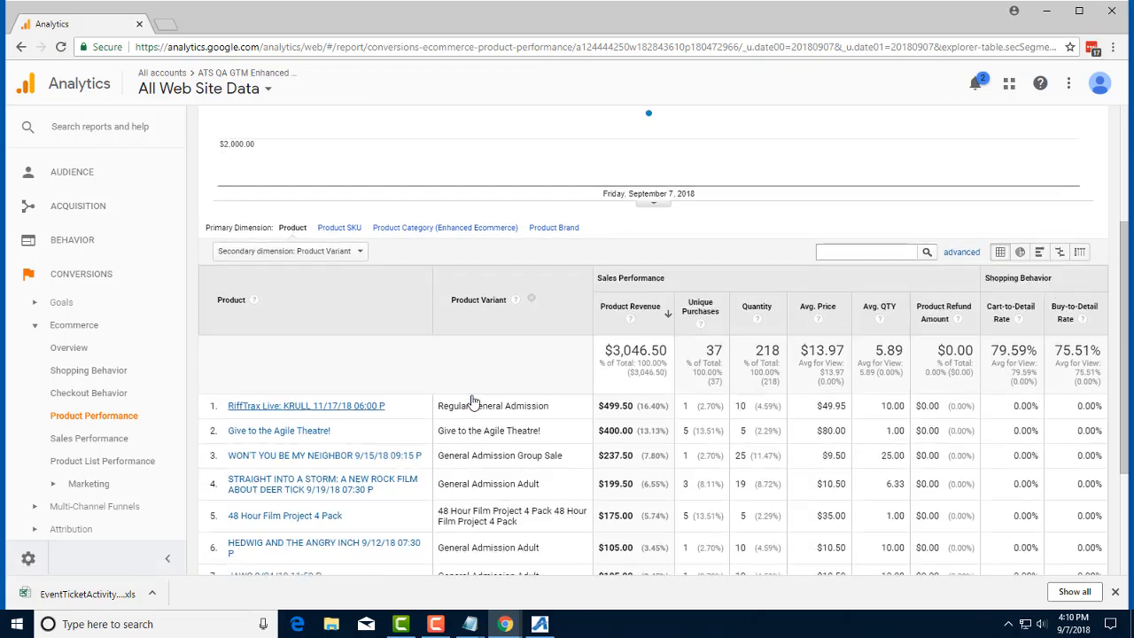
pyautogui.scroll(-2, 532, 425)
pyautogui.scroll(-1, 558, 454)
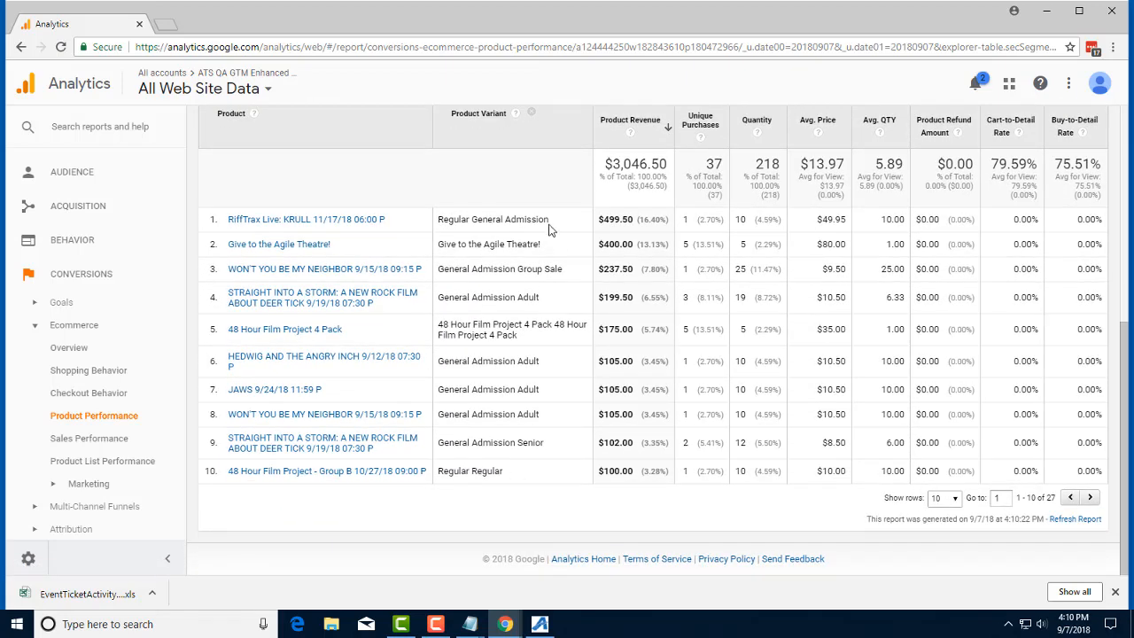
pyautogui.scroll(4, 479, 244)
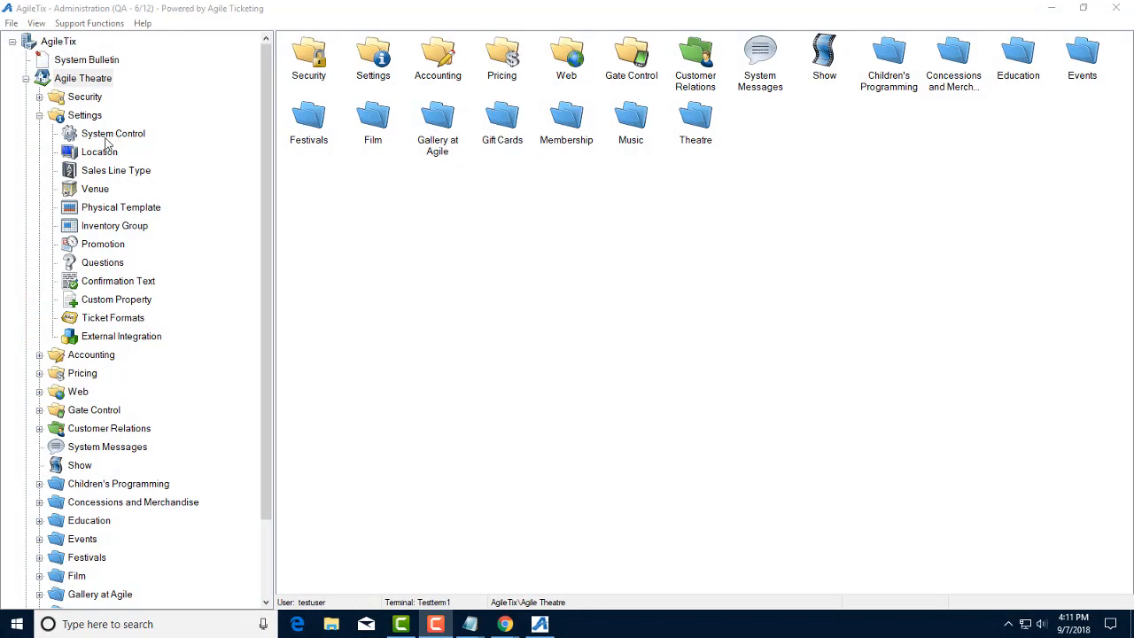
# Step: Paste the Facebook Pixel ID under Facebook Integration in System Control and apply it
pyautogui.click(123, 135)
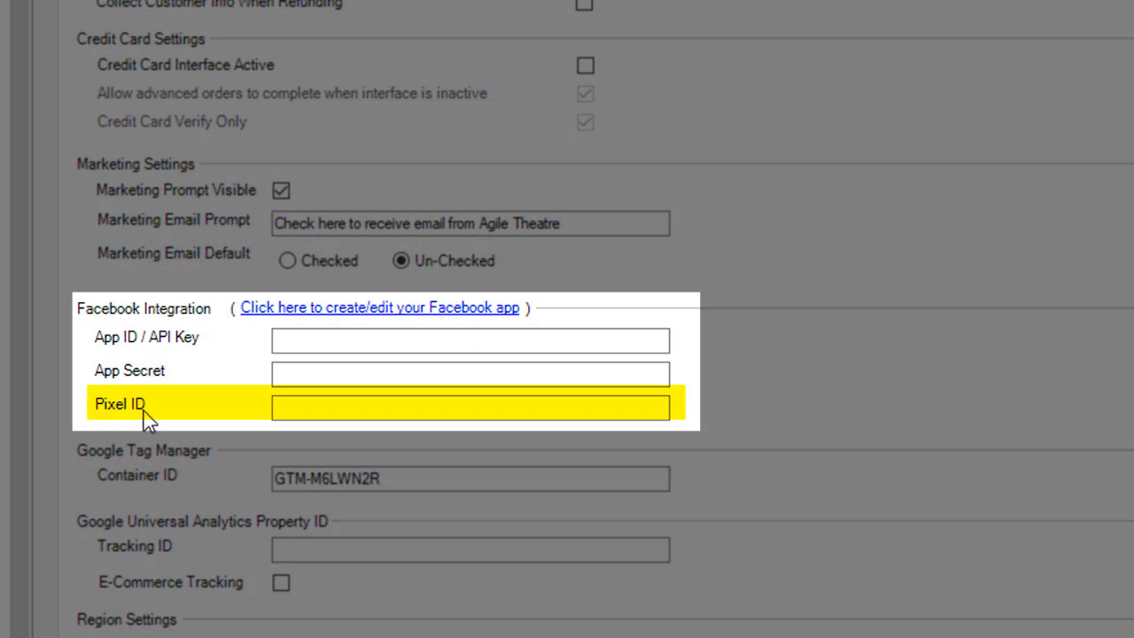
pyautogui.click(354, 407)
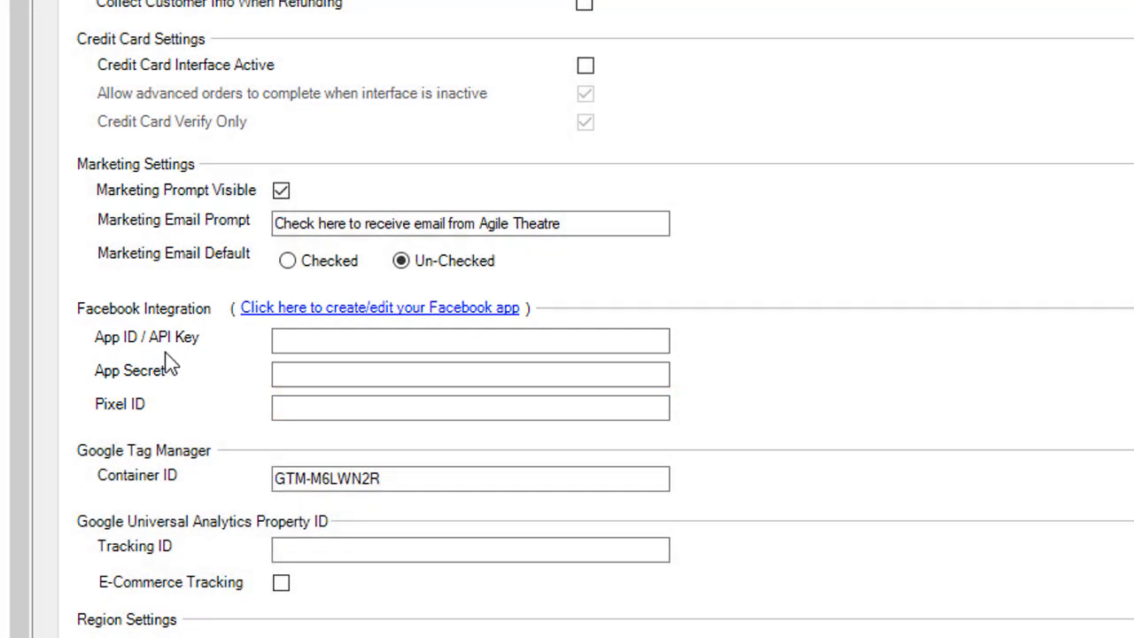
pyautogui.hotkey('ctrl', 'v')
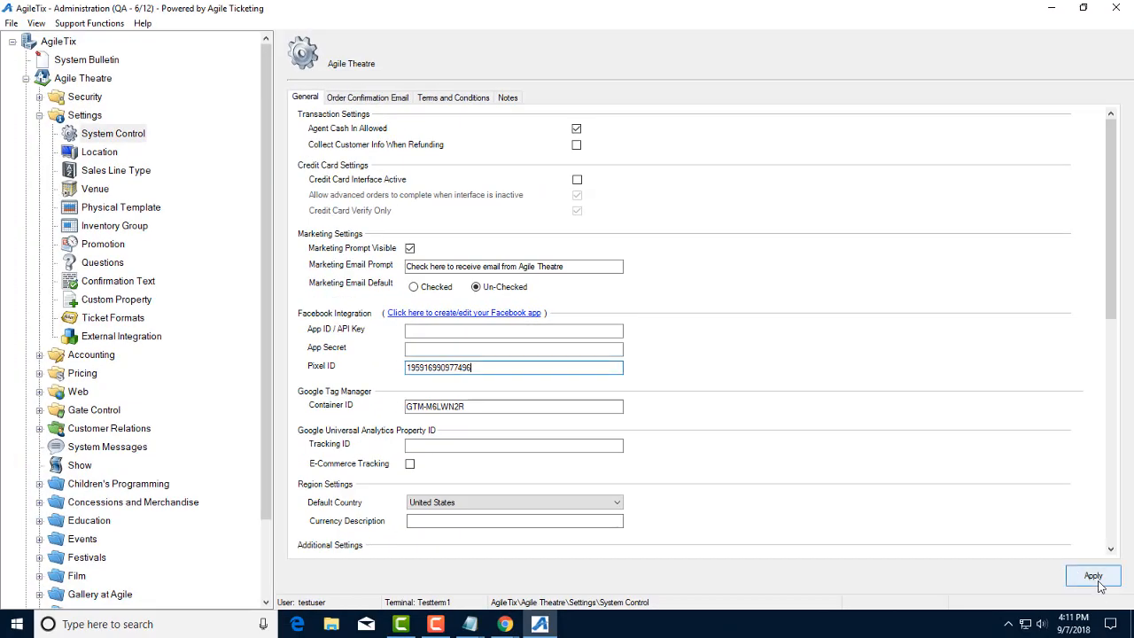
pyautogui.click(1095, 578)
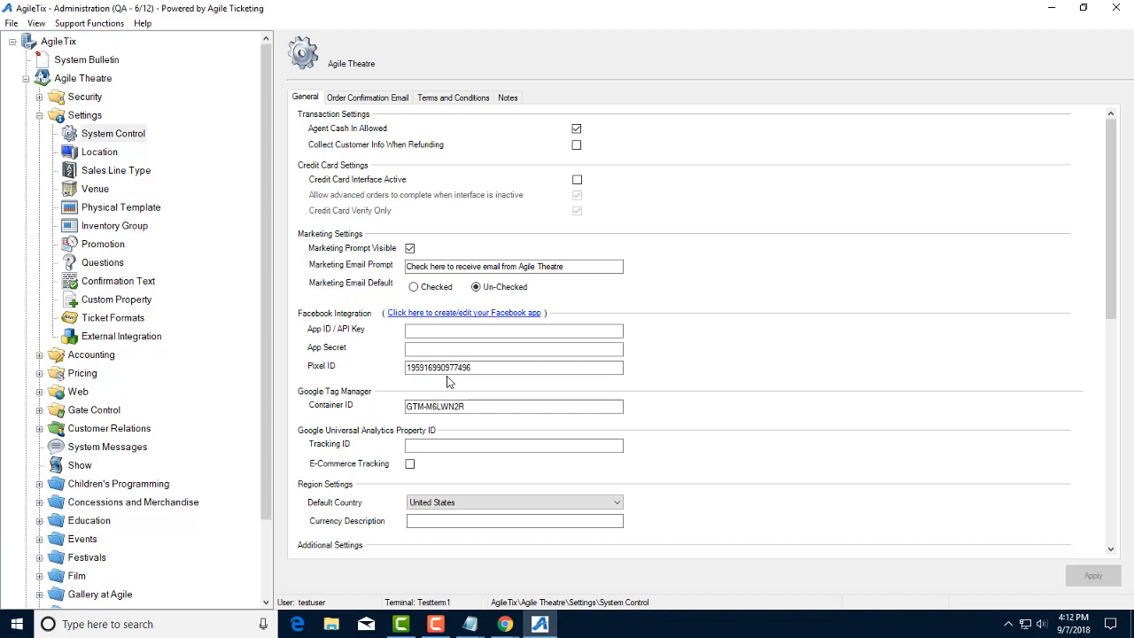
pyautogui.click(506, 367)
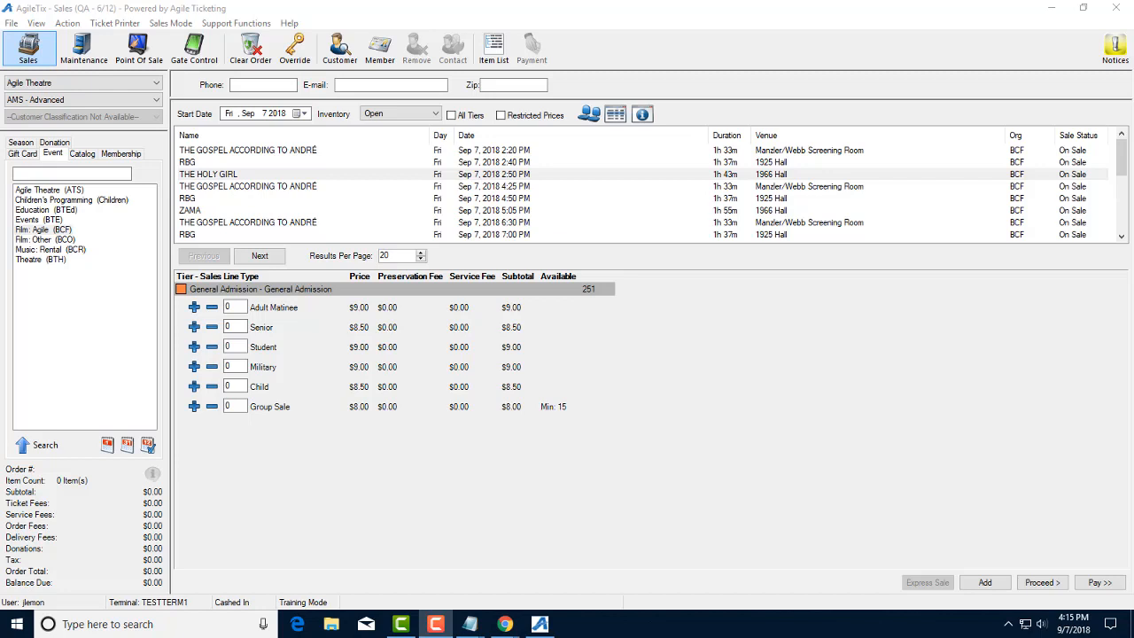
# Step: Enter 100 Adult Matinee tickets, proceed, and select the THE HOLY GIRL items in Item Summary
pyautogui.click(232, 306)
pyautogui.write('100')
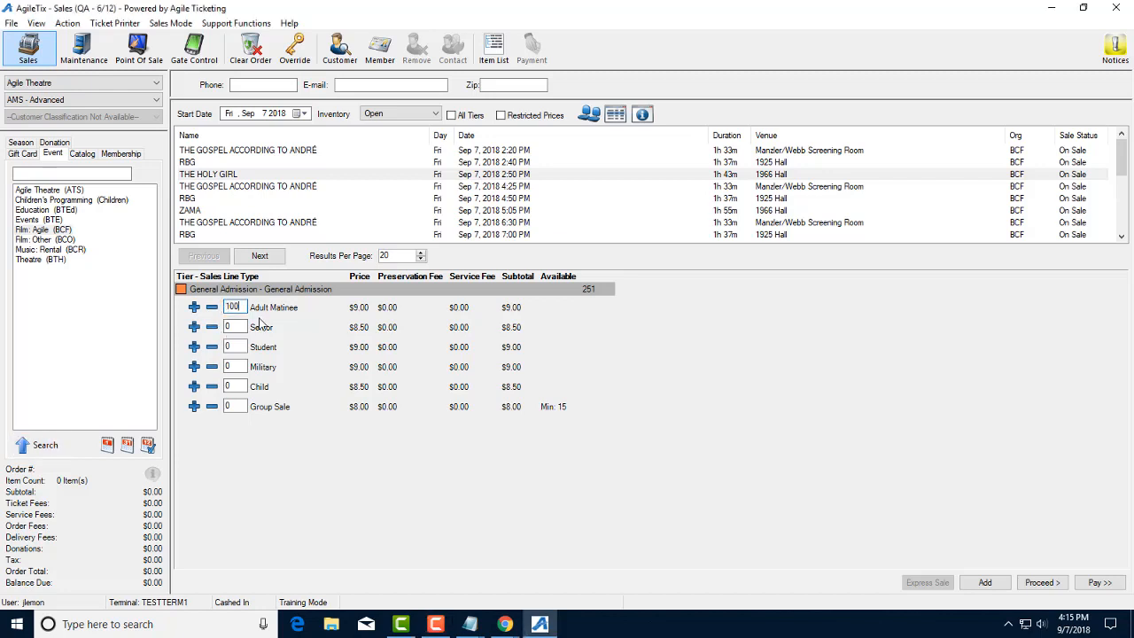
pyautogui.click(1040, 583)
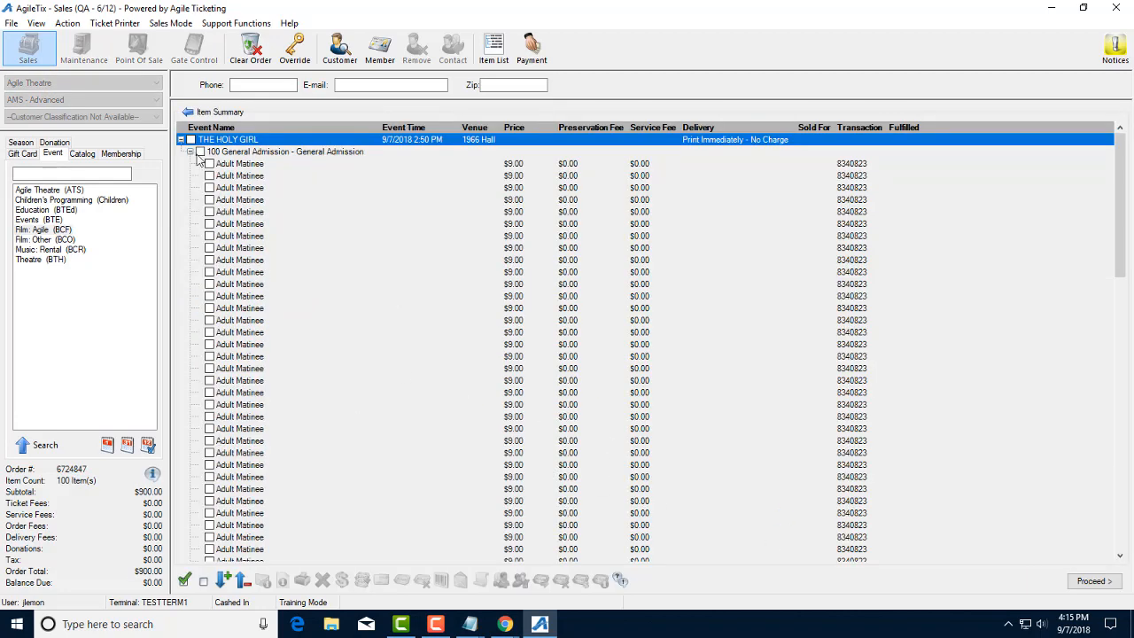
pyautogui.click(191, 140)
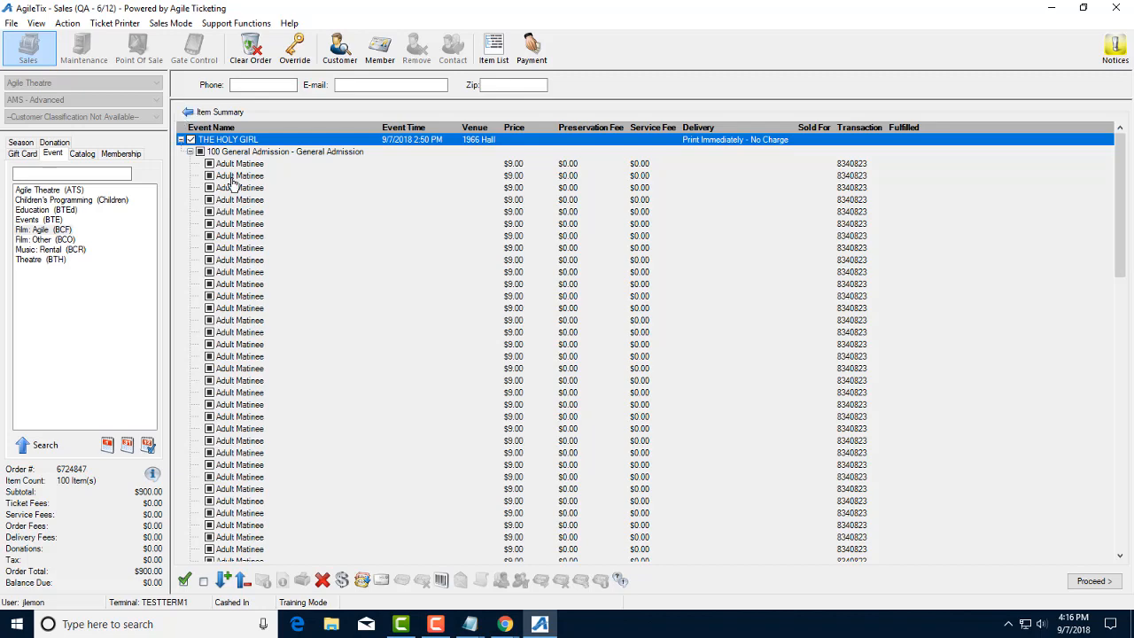
# Step: Auto-assign barcodes starting at 55001 to the 100 selected tickets and confirm
pyautogui.click(441, 580)
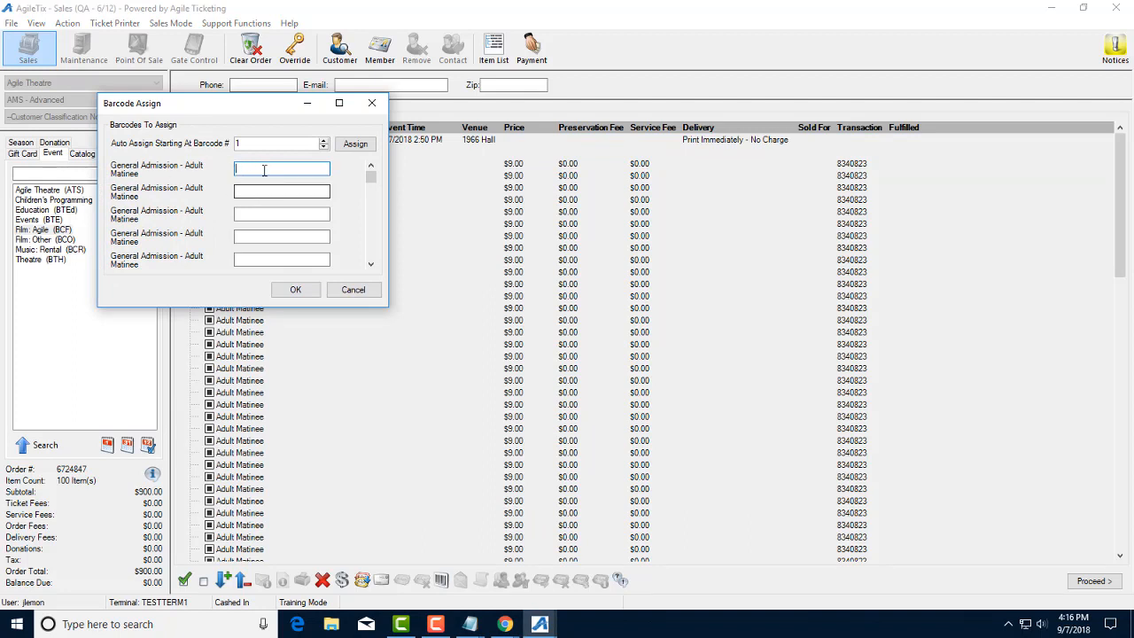
pyautogui.moveTo(268, 146); pyautogui.dragTo(202, 147)
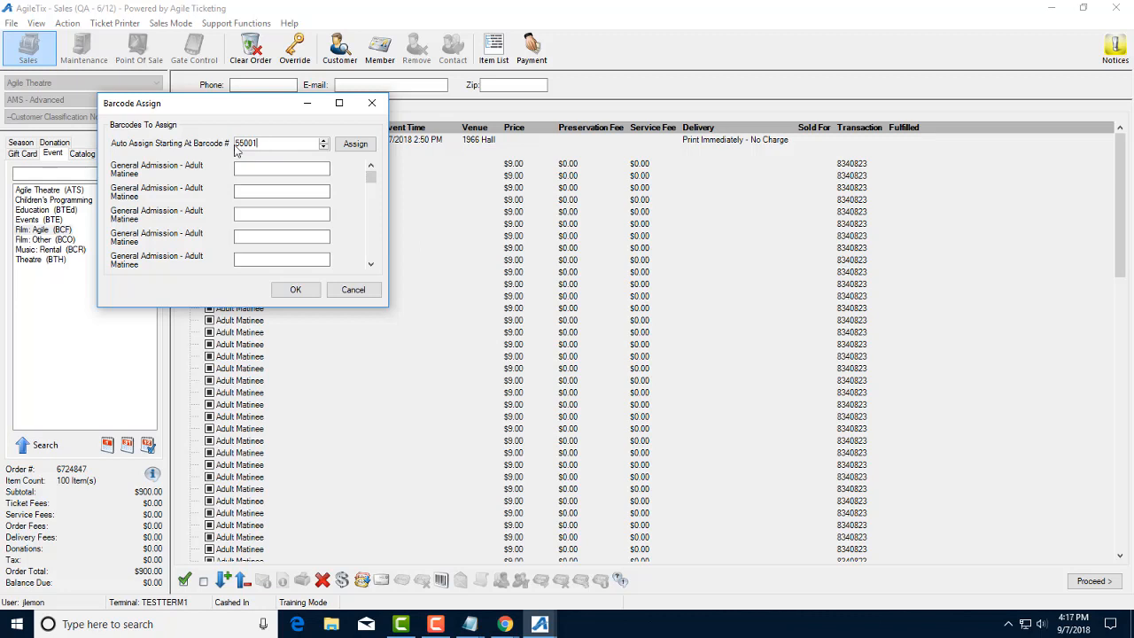
pyautogui.click(355, 143)
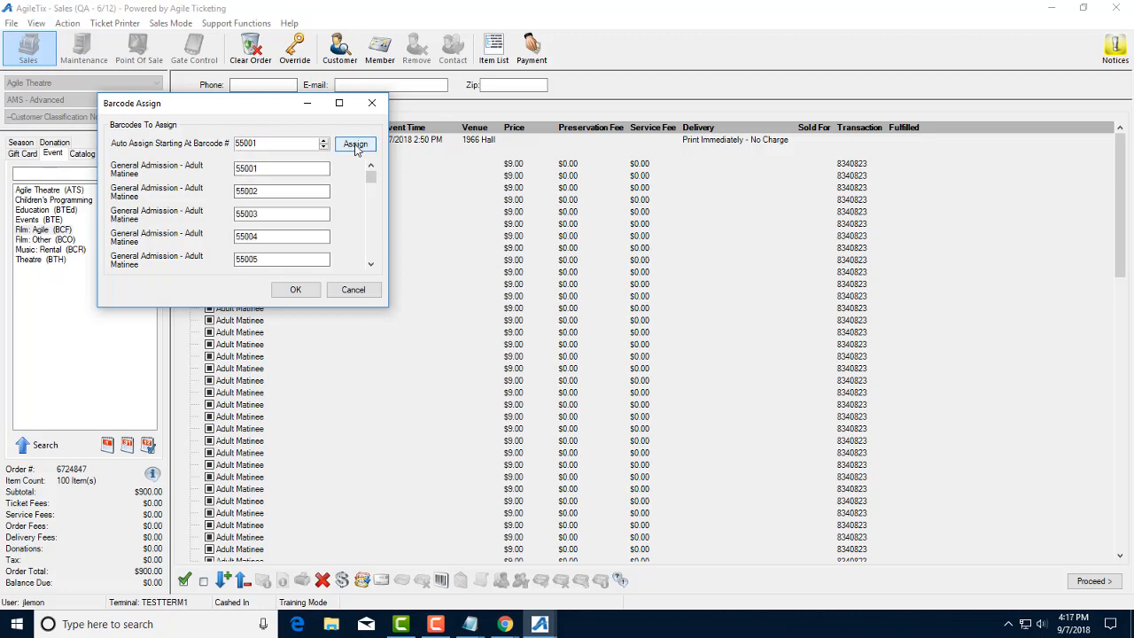
pyautogui.moveTo(372, 177); pyautogui.dragTo(373, 257)
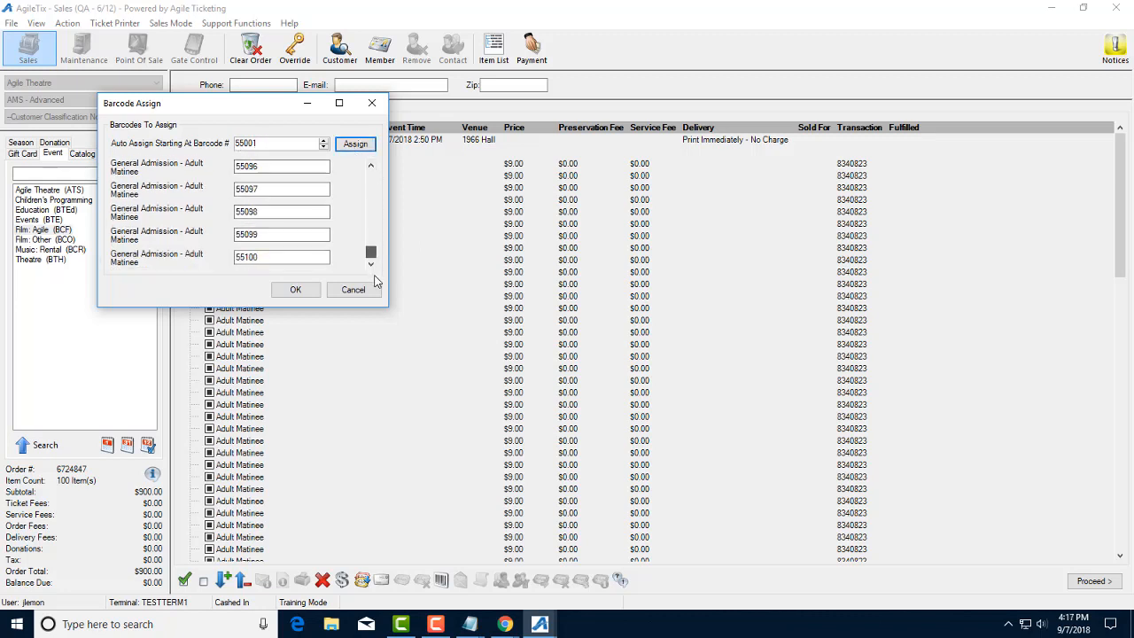
pyautogui.click(297, 292)
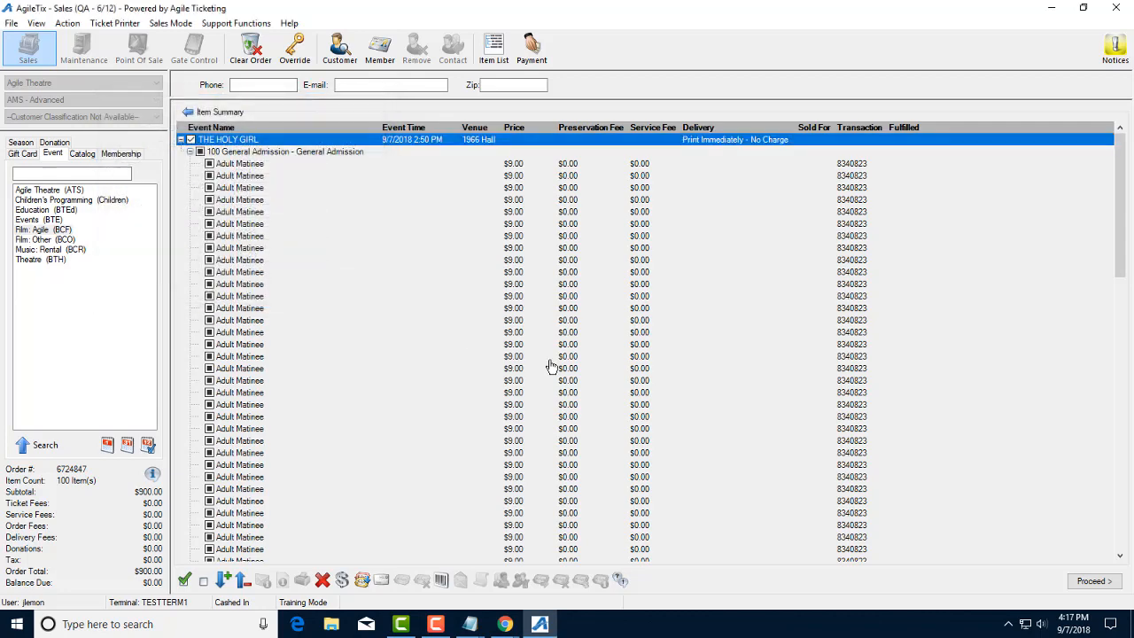
# Step: Proceed to payment and search Customer Search by the purchaser's name
pyautogui.click(1091, 581)
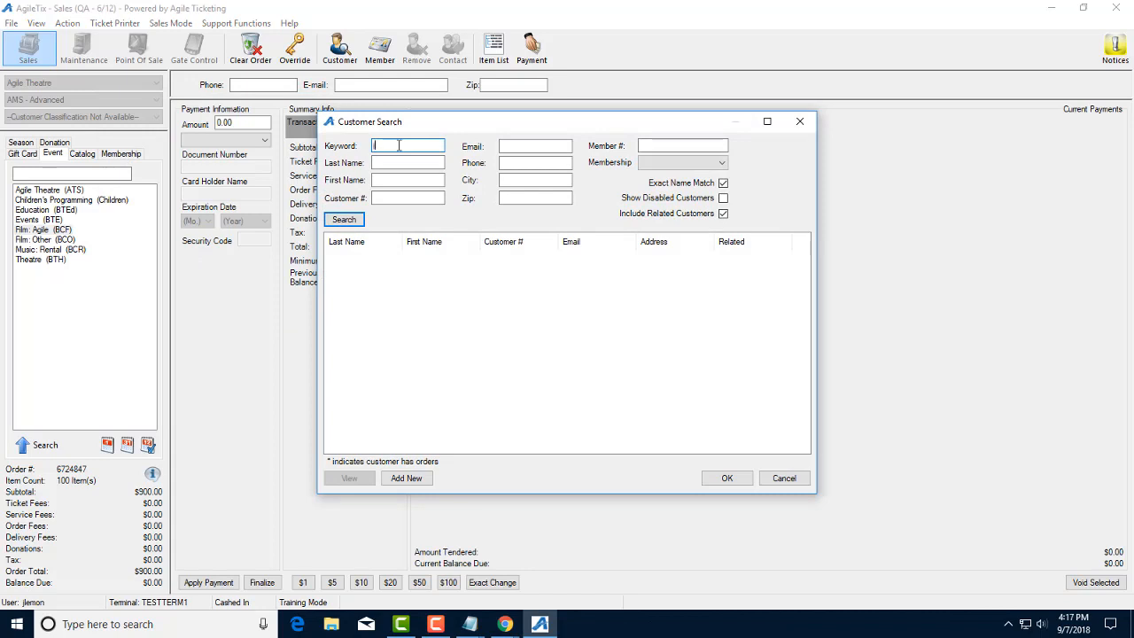
pyautogui.write('john lennon')
pyautogui.press('Return')
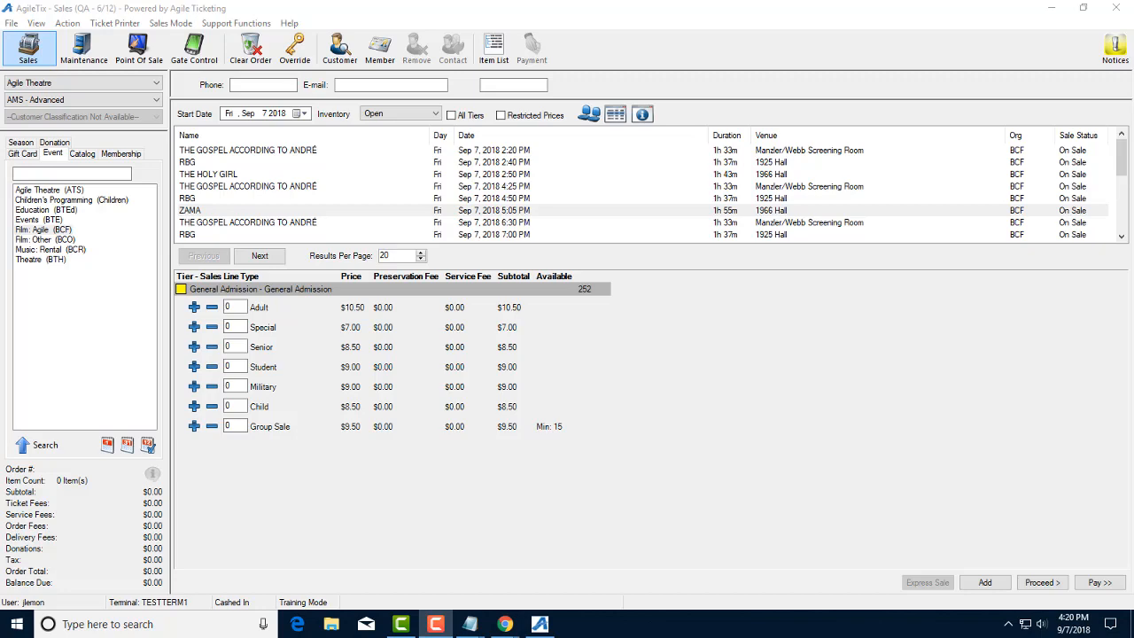
pyautogui.click(80, 41)
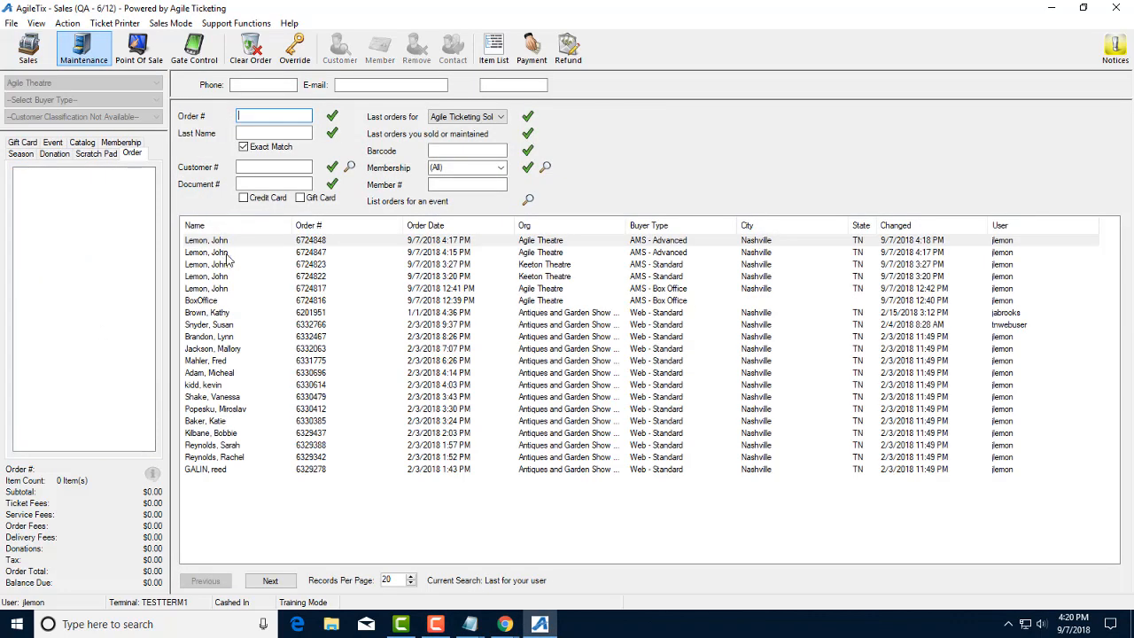
pyautogui.doubleClick(242, 245)
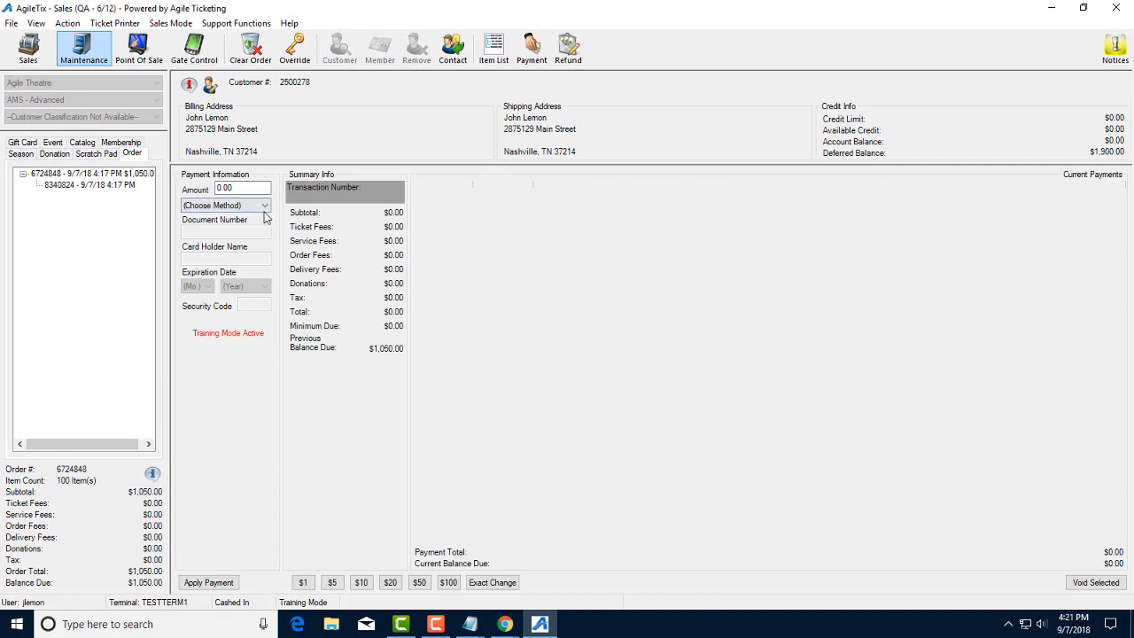
pyautogui.click(227, 205)
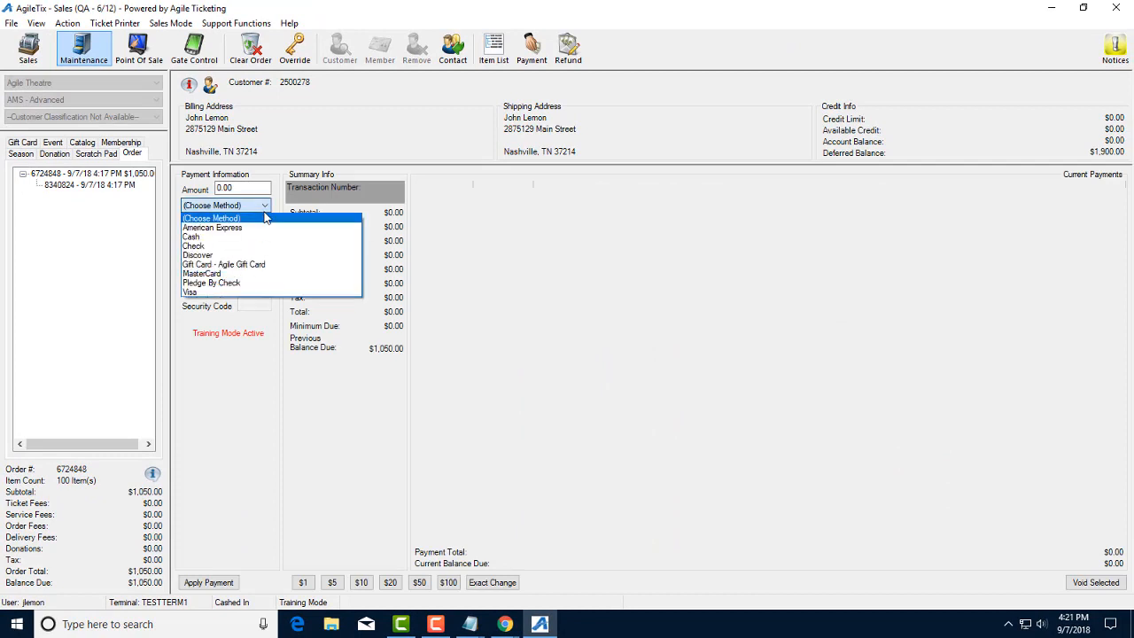
pyautogui.click(211, 292)
# Step: Enter a 200 payment amount and the Visa card number
pyautogui.click(218, 187)
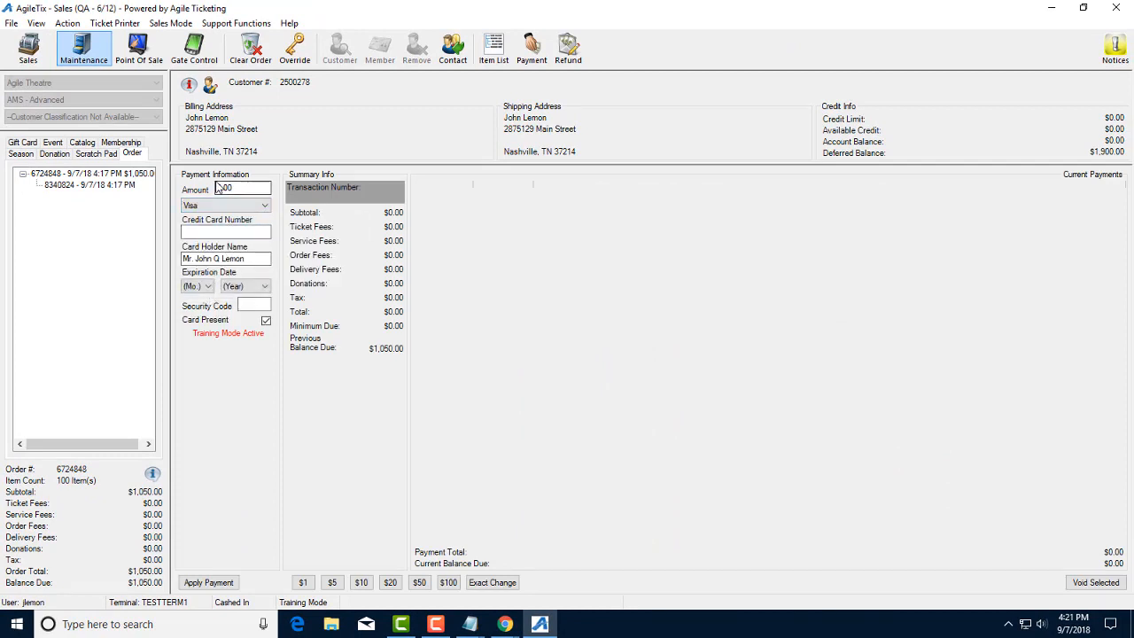
pyautogui.click(219, 187)
pyautogui.moveTo(219, 187); pyautogui.dragTo(210, 188)
pyautogui.write('200')
pyautogui.click(233, 230)
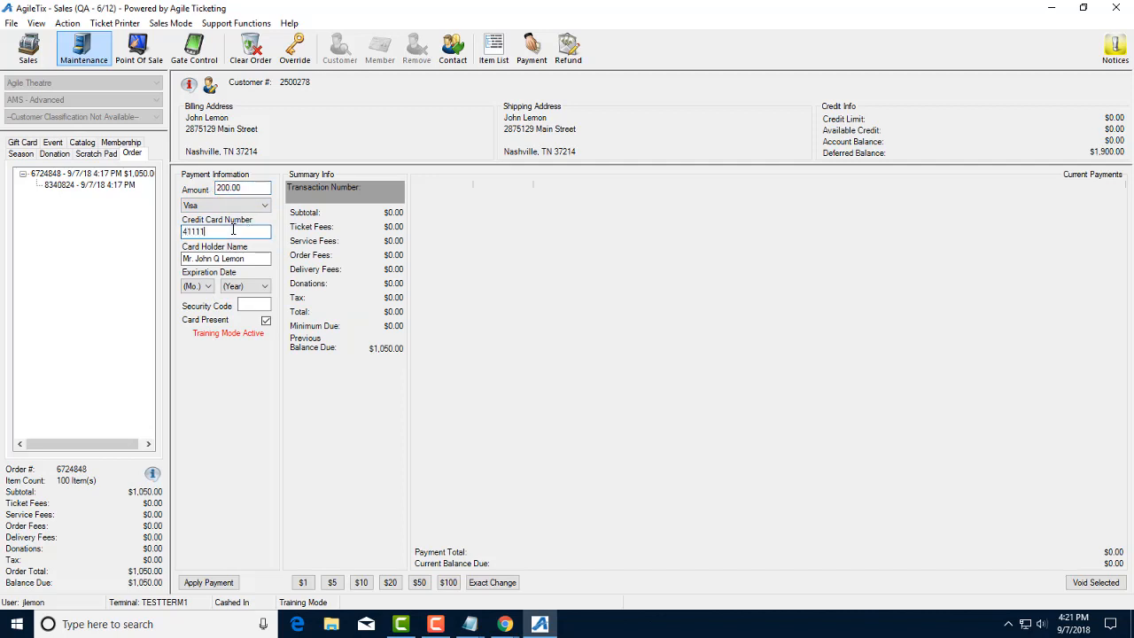
pyautogui.write('4111111111111111')
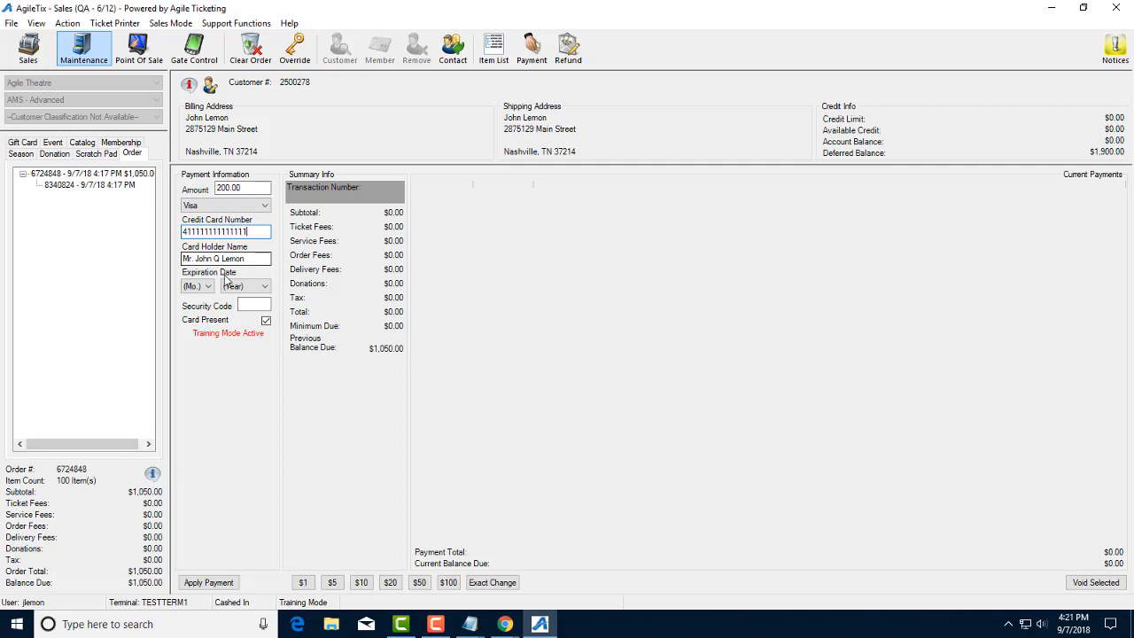
# Step: Set card expiry 2/2019, enter the security code, apply the payment and finalize
pyautogui.click(208, 287)
pyautogui.click(208, 316)
pyautogui.click(245, 290)
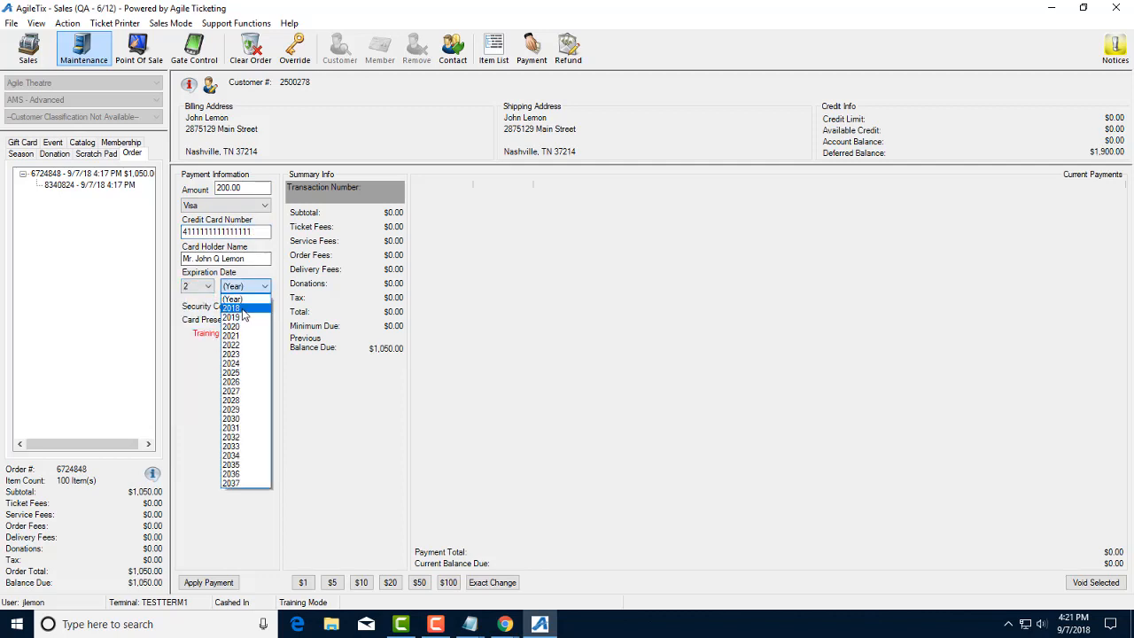
pyautogui.click(247, 299)
pyautogui.click(250, 304)
pyautogui.write('1')
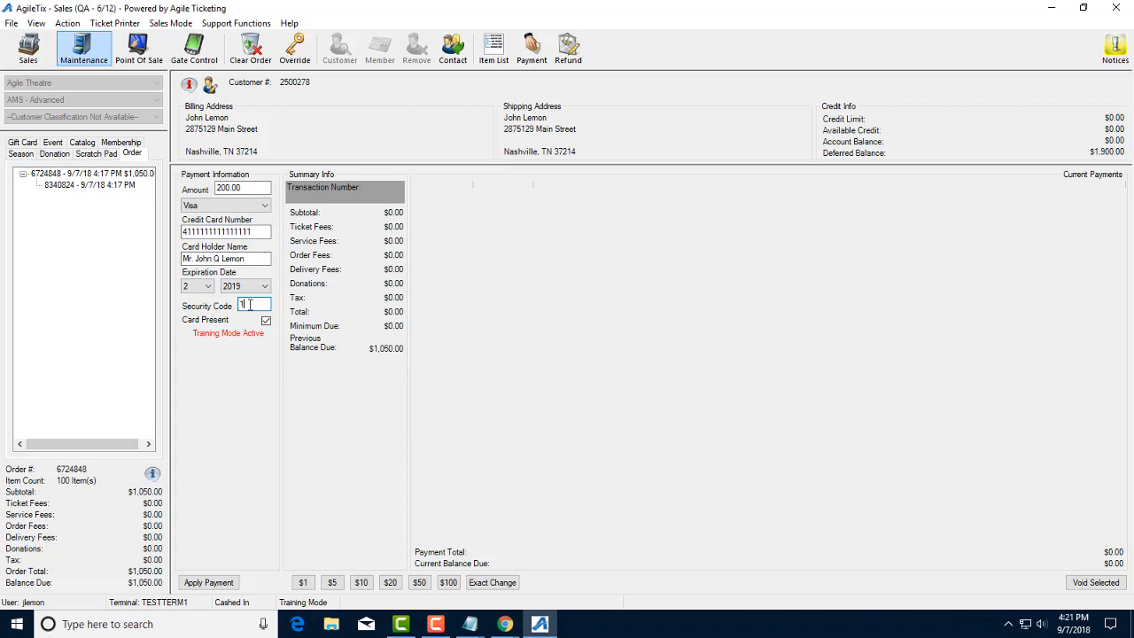
pyautogui.write('11')
pyautogui.click(208, 582)
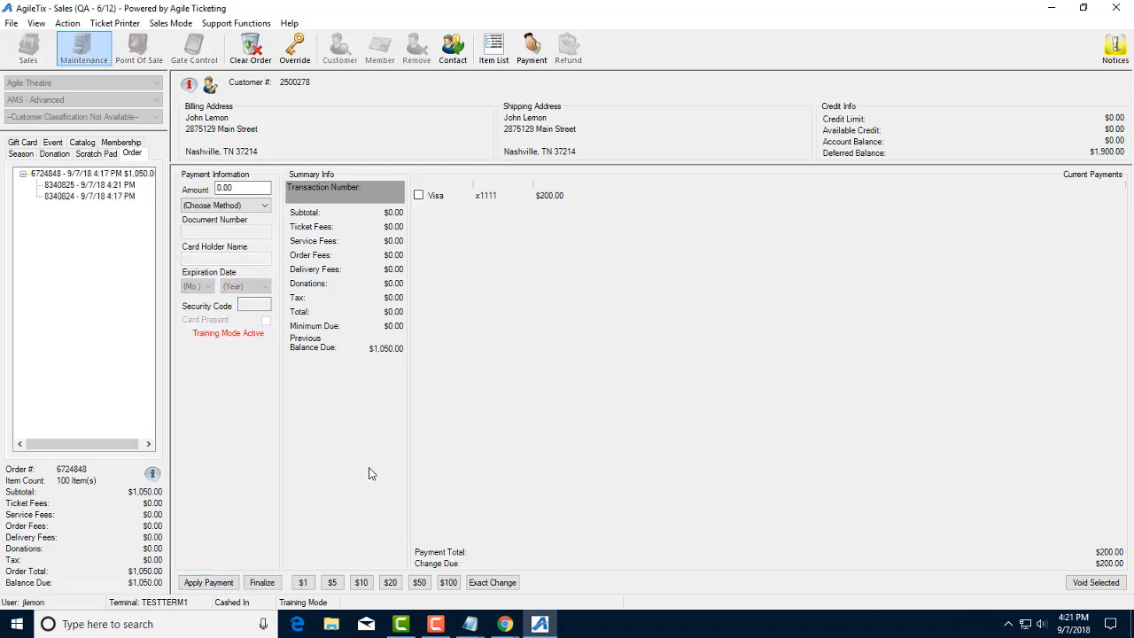
pyautogui.click(262, 582)
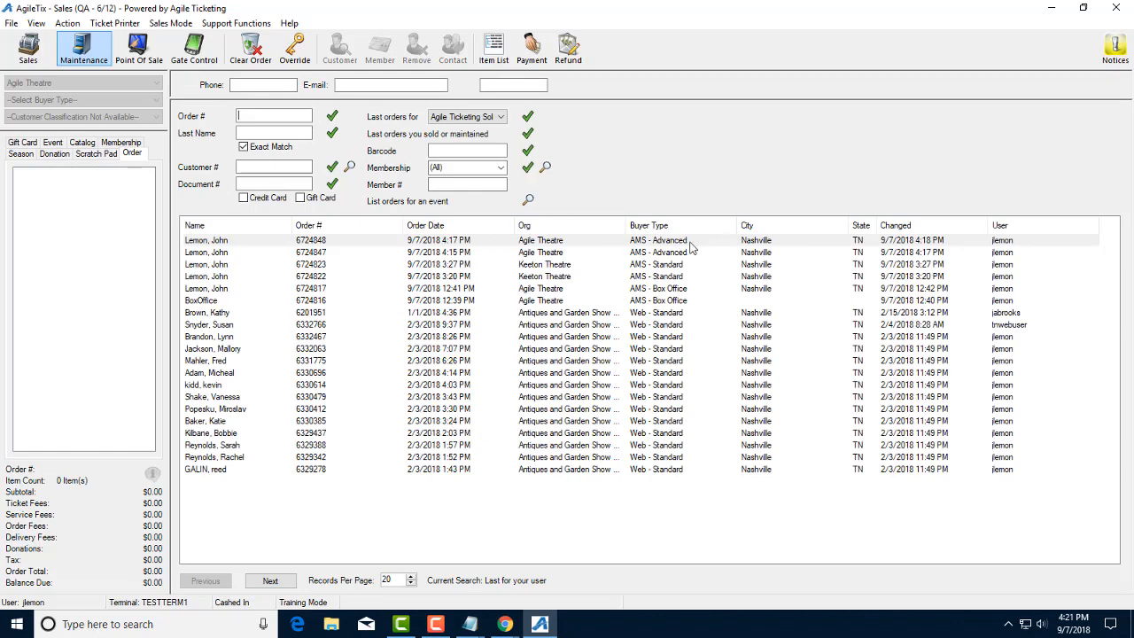
pyautogui.doubleClick(690, 247)
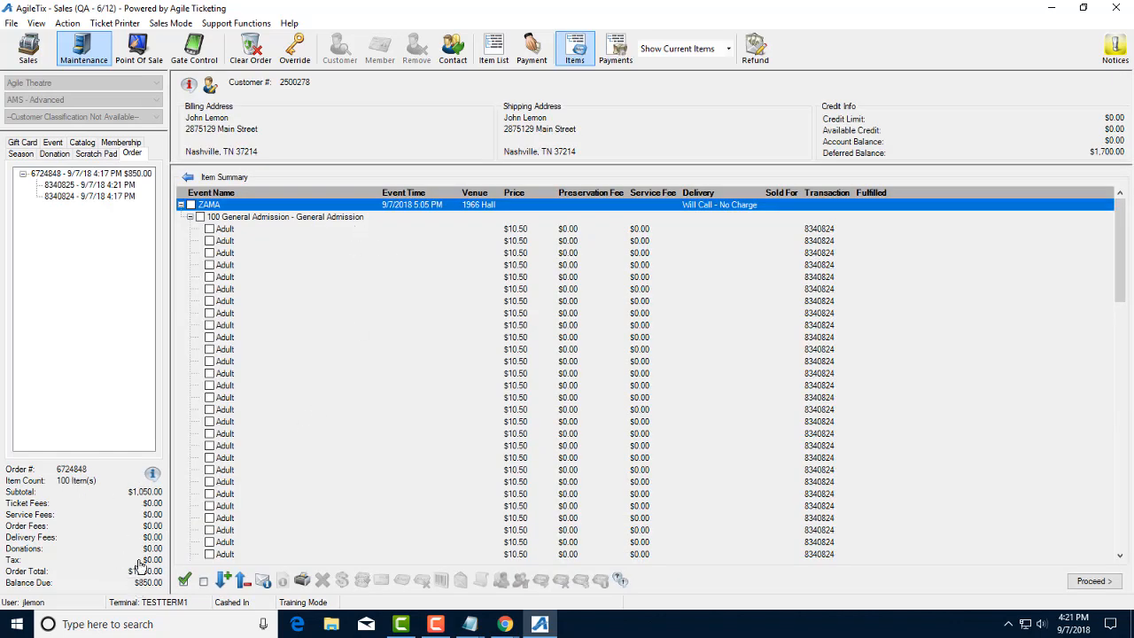
pyautogui.click(614, 48)
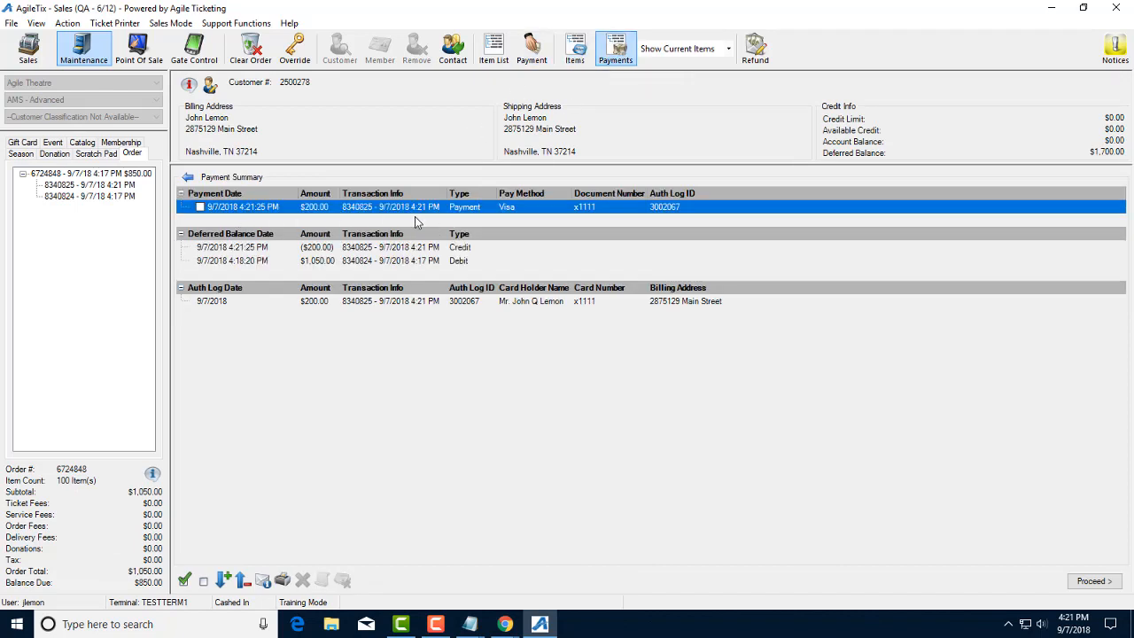
pyautogui.click(1093, 581)
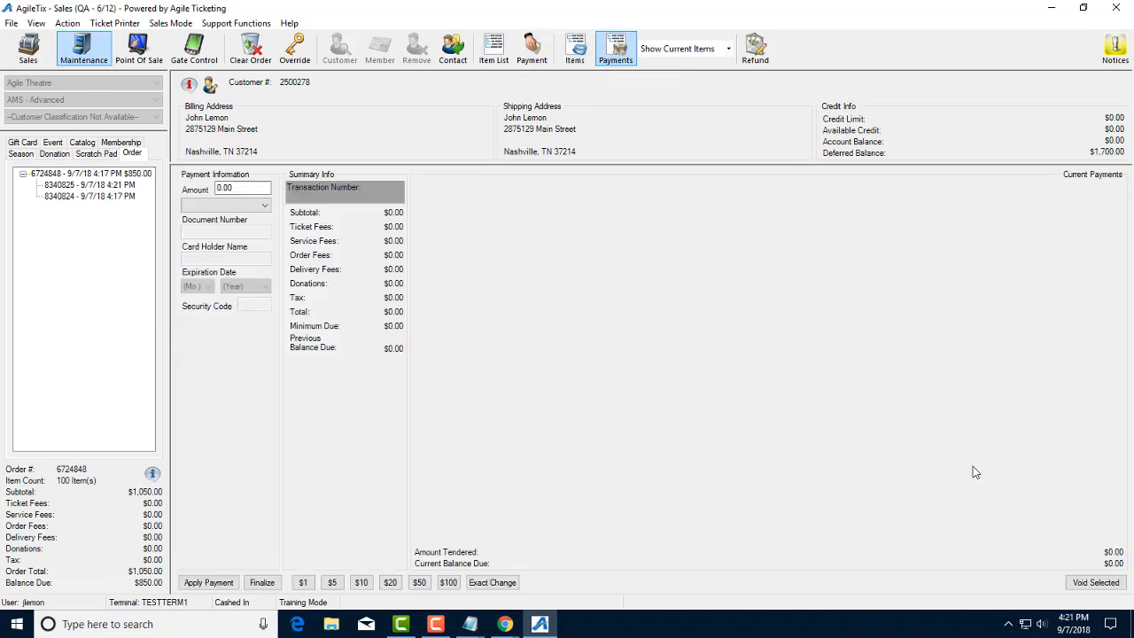
pyautogui.click(245, 205)
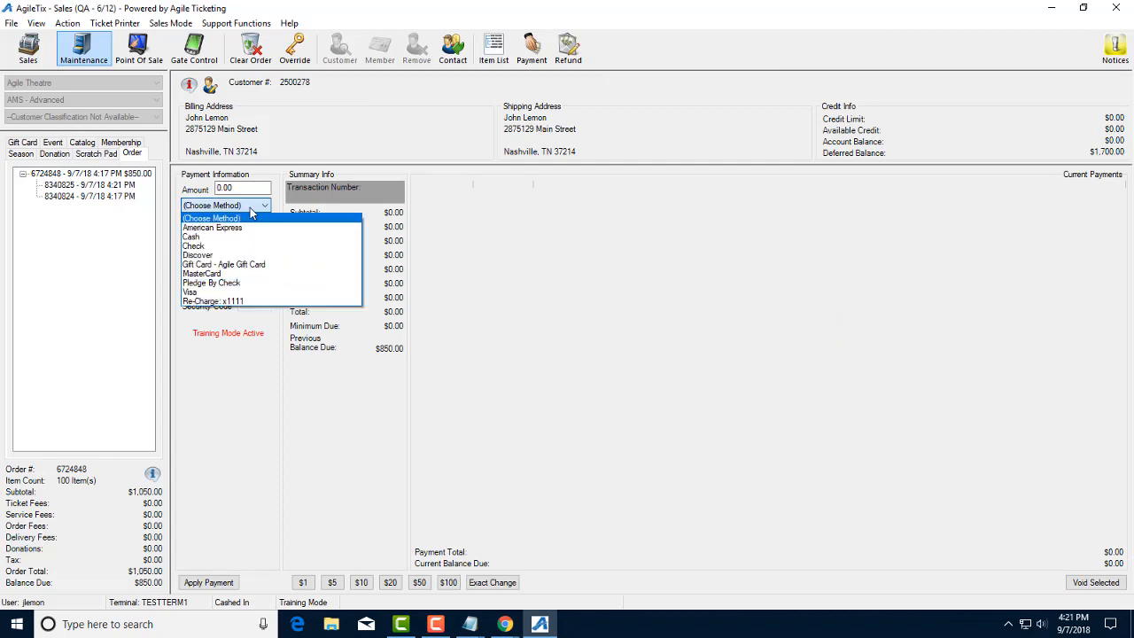
pyautogui.click(230, 302)
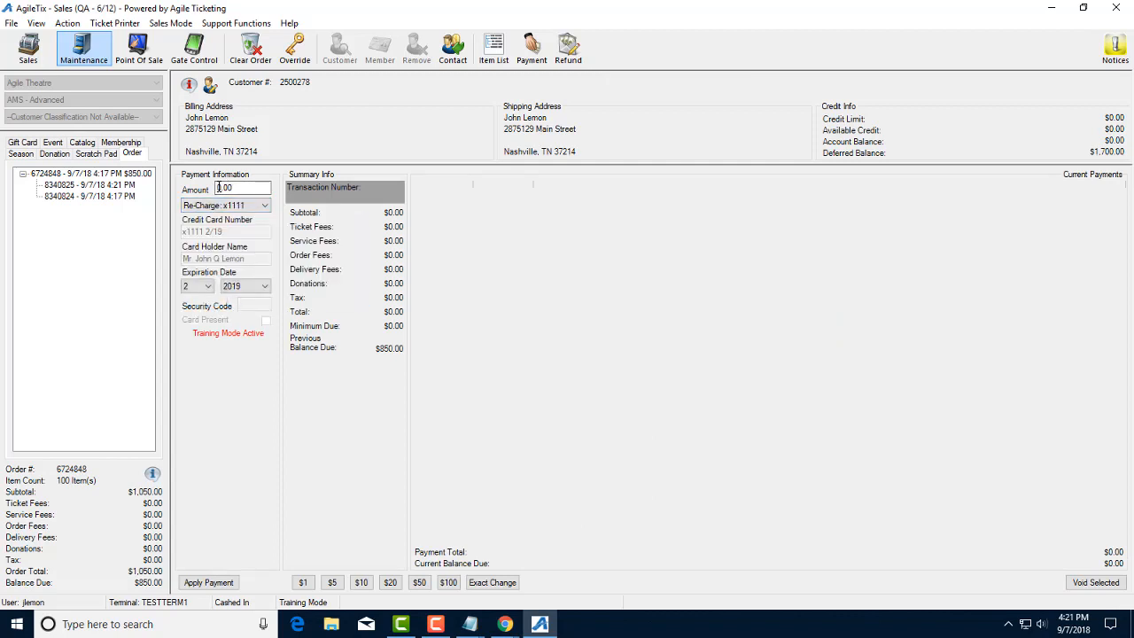
pyautogui.moveTo(221, 188); pyautogui.dragTo(213, 189)
pyautogui.write('200')
pyautogui.click(217, 583)
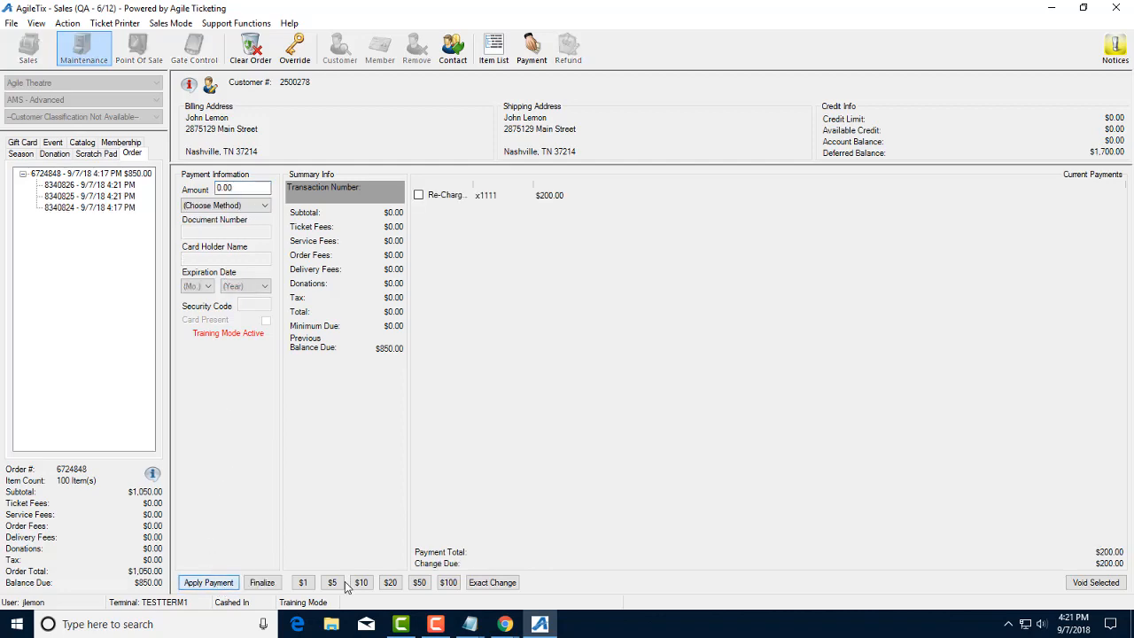
pyautogui.click(261, 582)
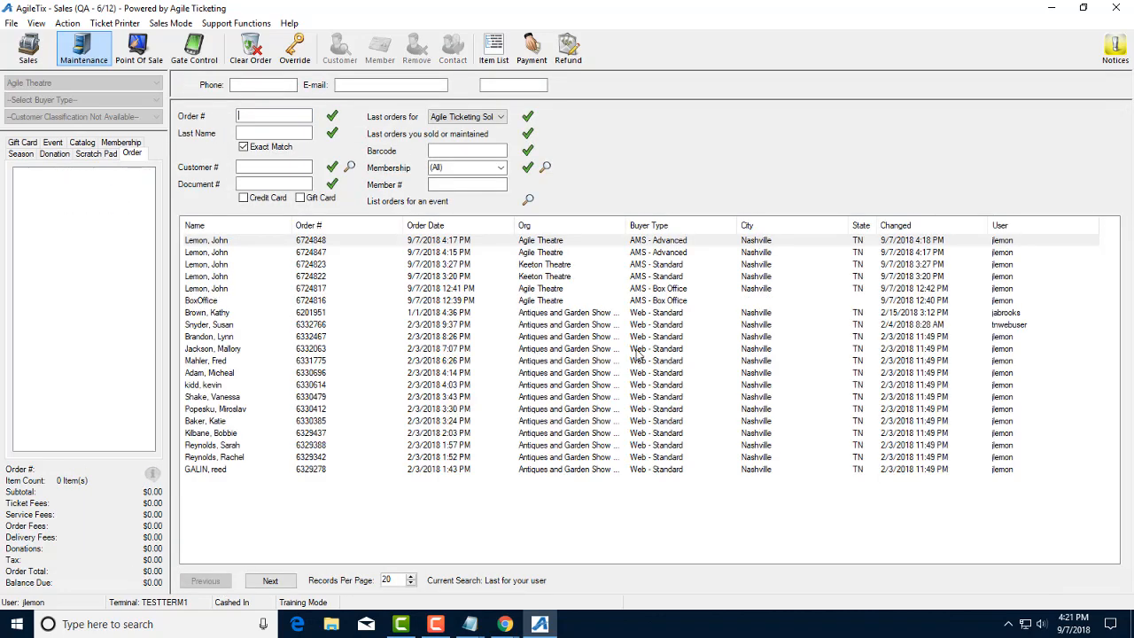
pyautogui.doubleClick(401, 241)
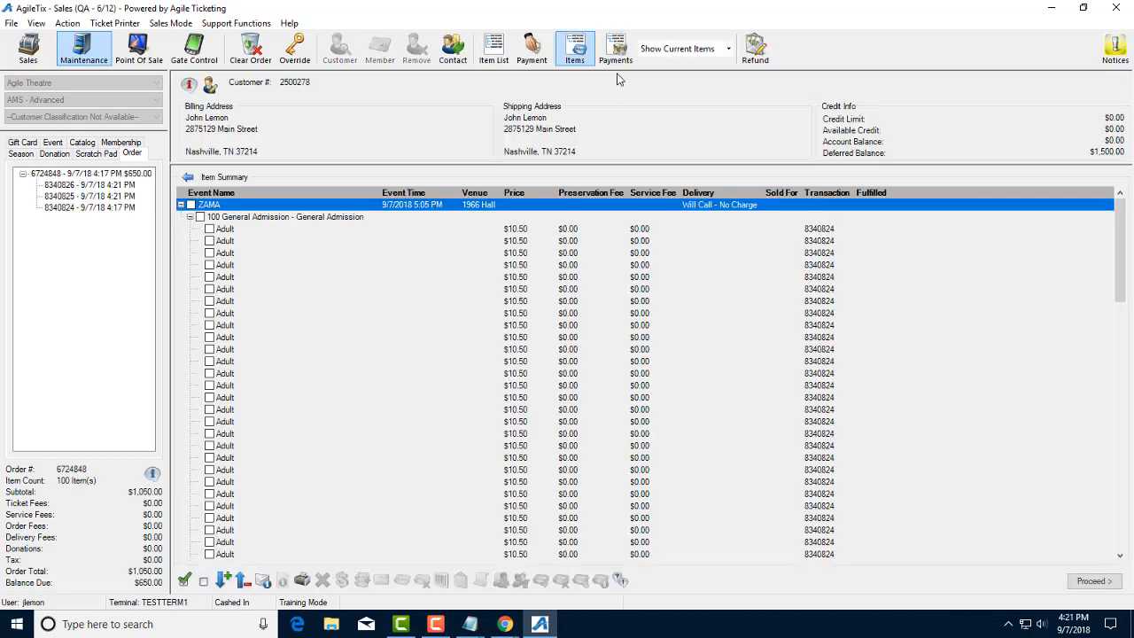
pyautogui.click(616, 55)
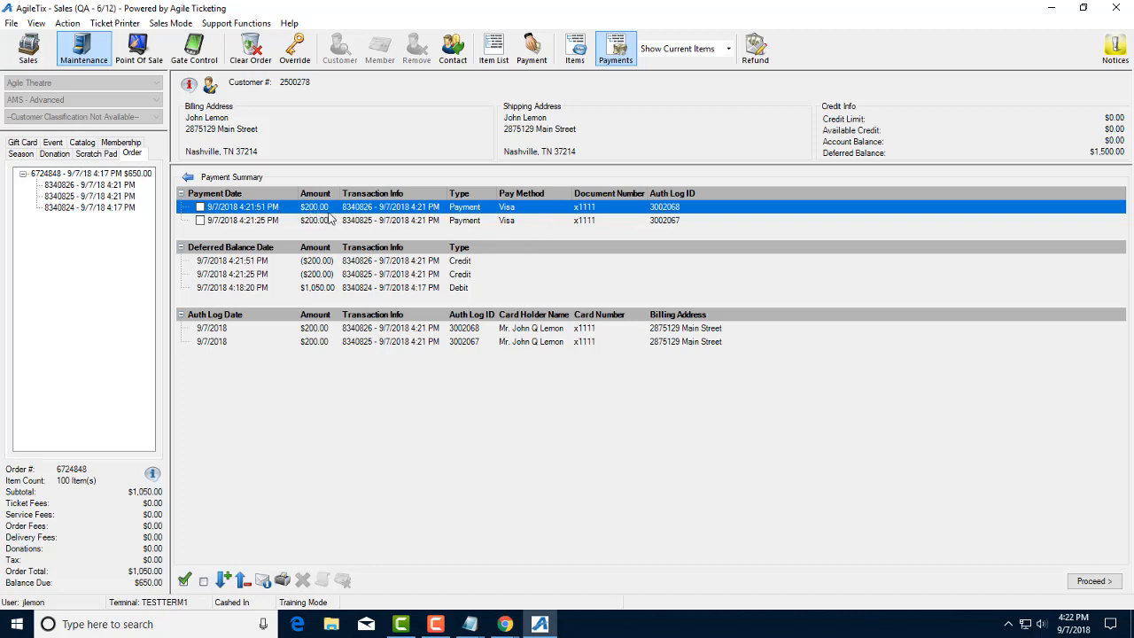
pyautogui.click(1090, 582)
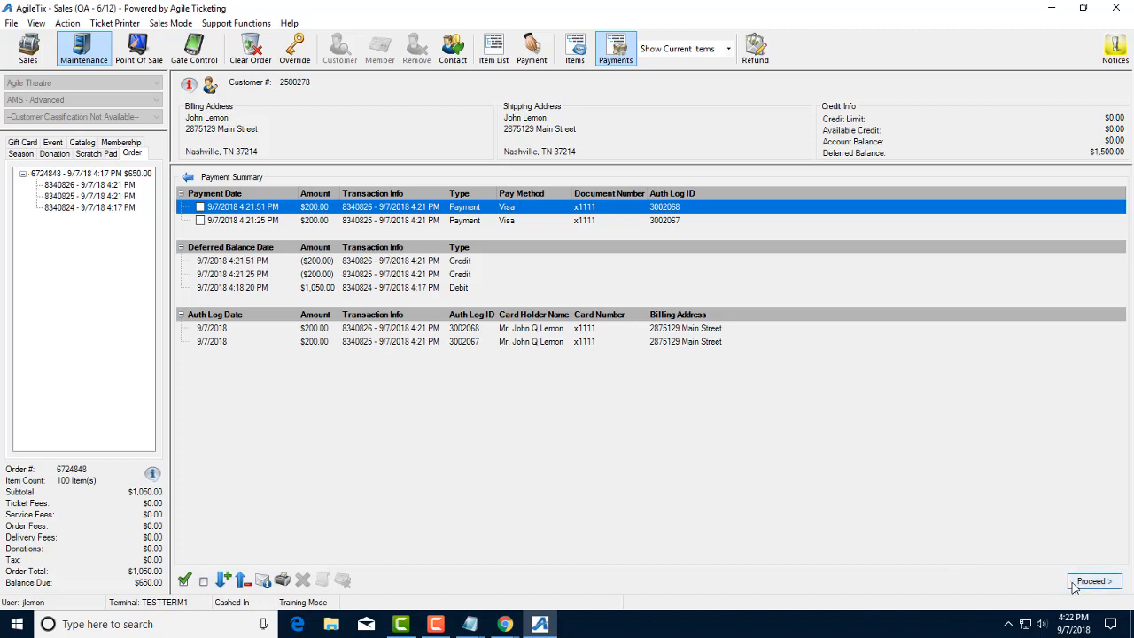
pyautogui.click(252, 205)
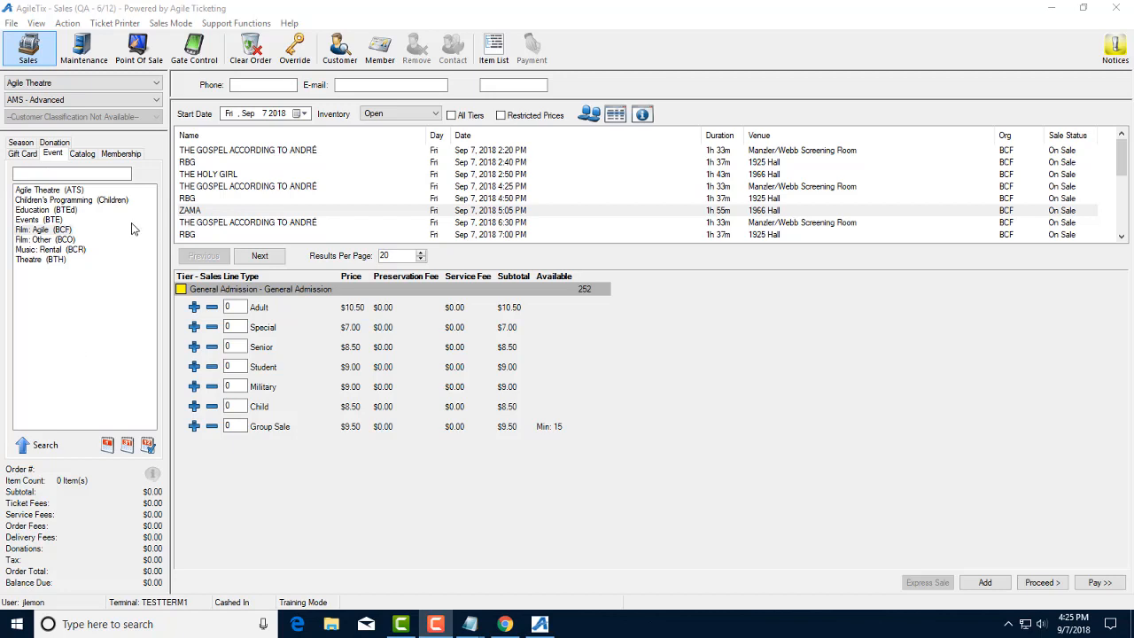
# Step: Open the agent's Cash In/Cash Out batch, print its receipt via Fax, then cancel to view it
pyautogui.click(67, 24)
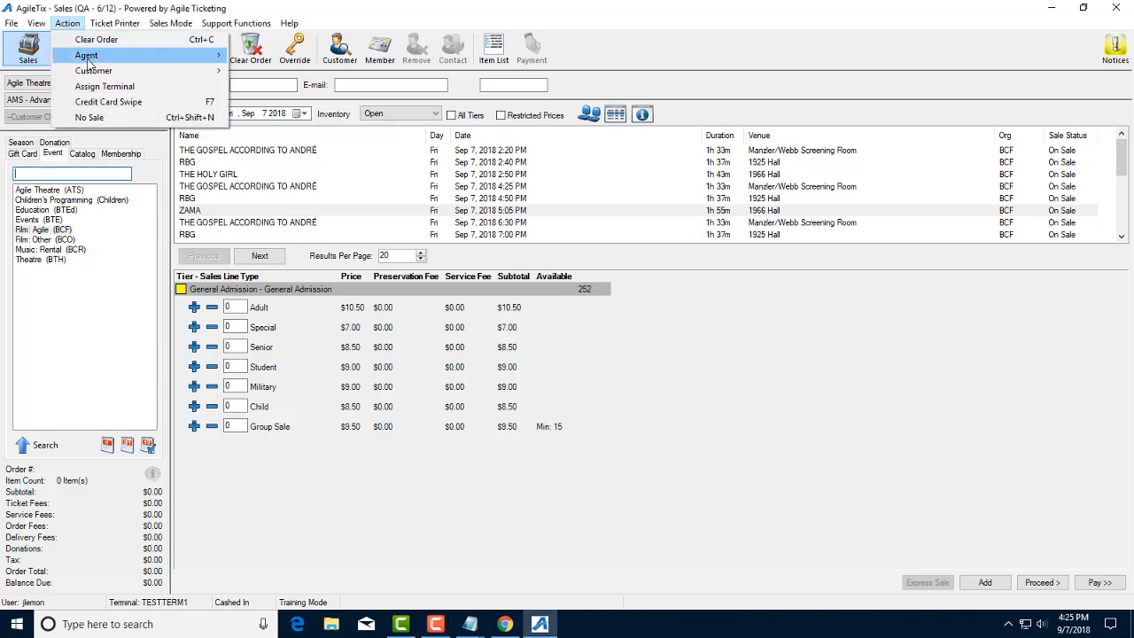
pyautogui.moveTo(88, 55)
pyautogui.click(299, 49)
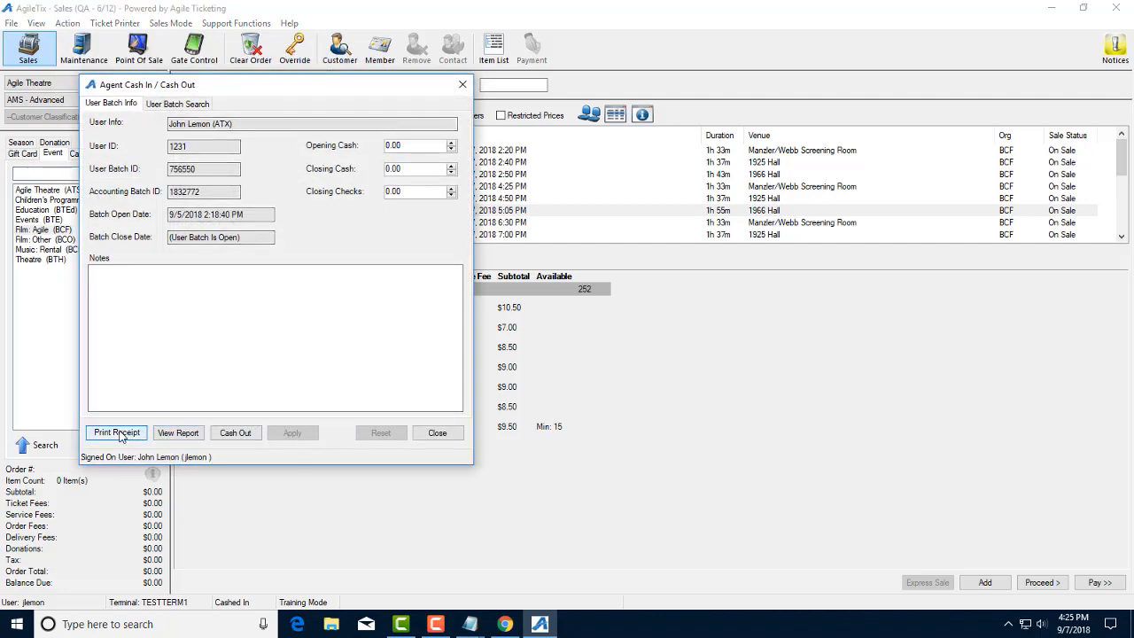
pyautogui.click(118, 435)
pyautogui.click(287, 275)
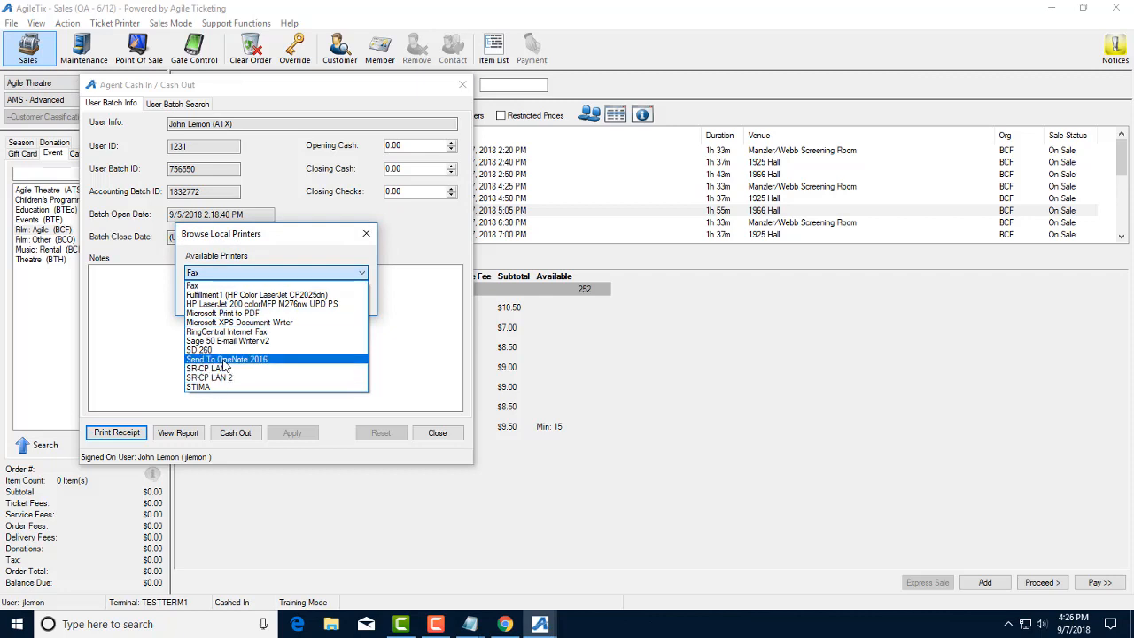
pyautogui.click(322, 286)
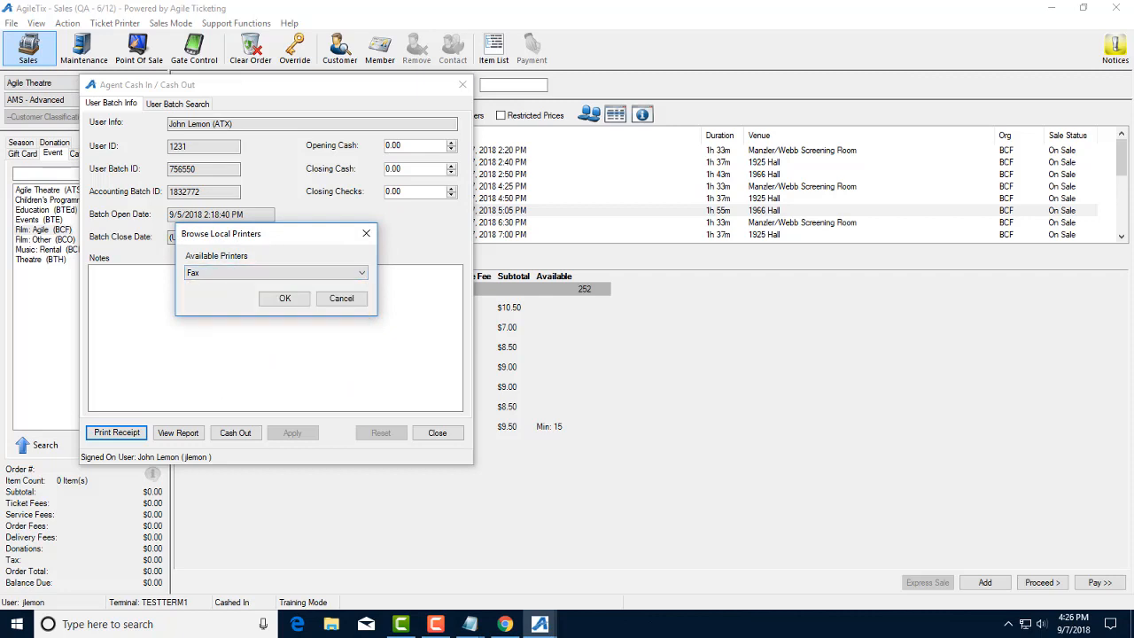
pyautogui.click(343, 298)
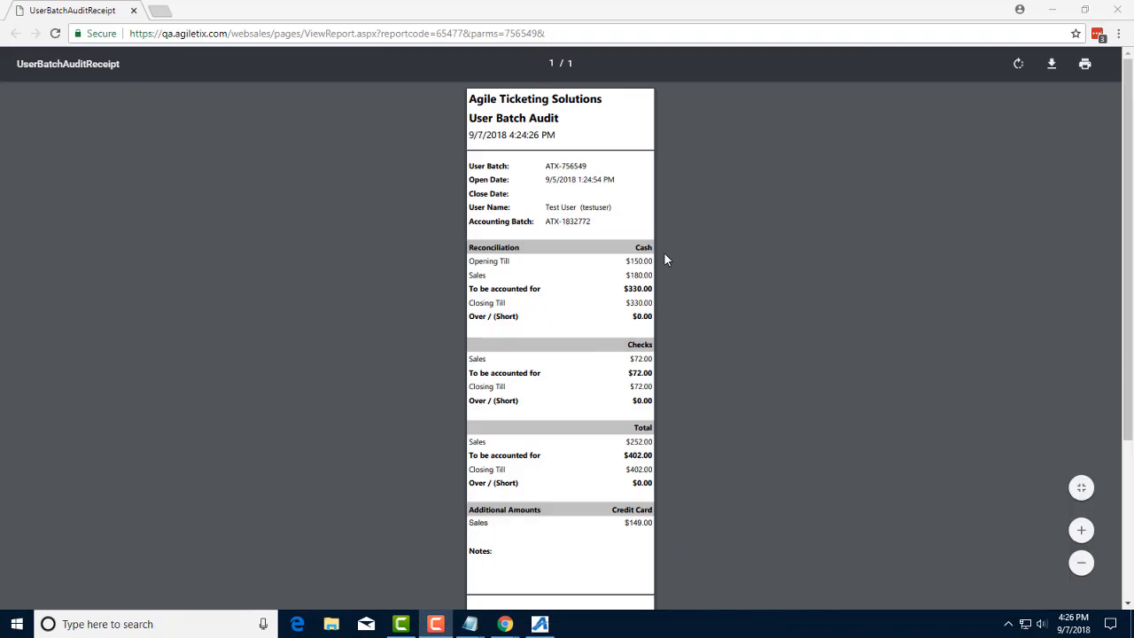